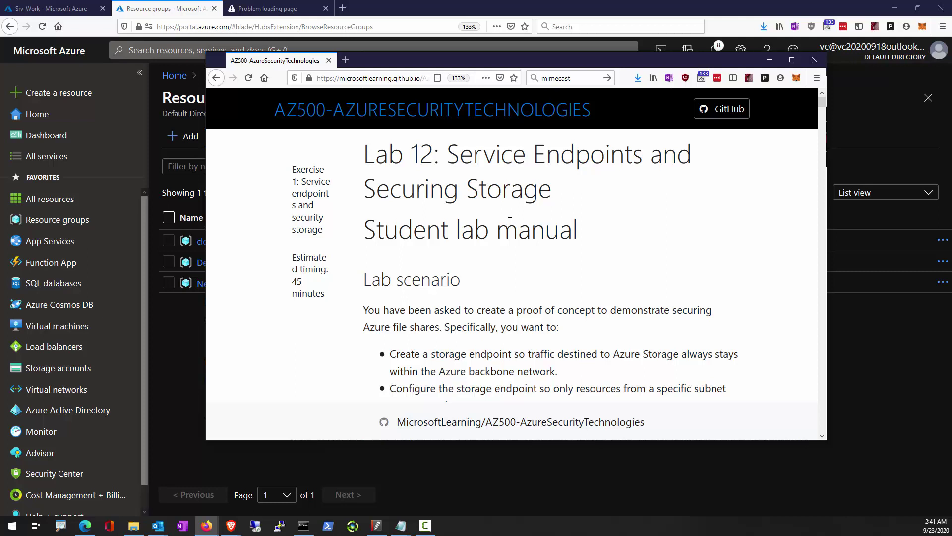
pyautogui.doubleClick(475, 194)
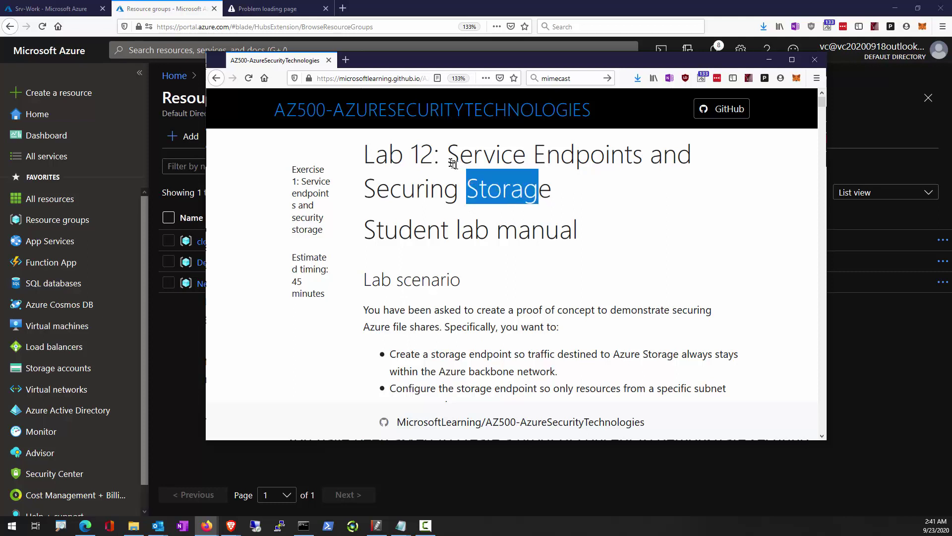
pyautogui.doubleClick(508, 155)
pyautogui.moveTo(528, 151); pyautogui.dragTo(640, 154)
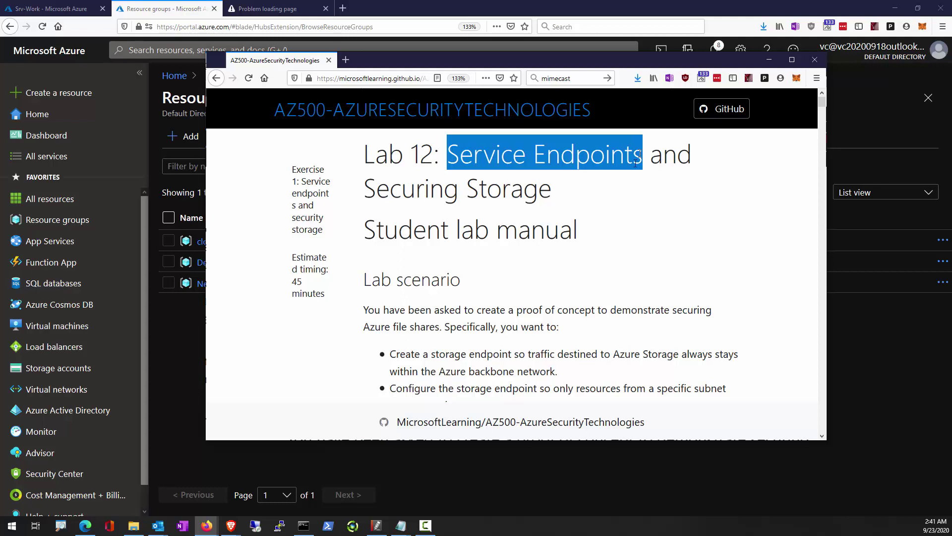
pyautogui.click(449, 163)
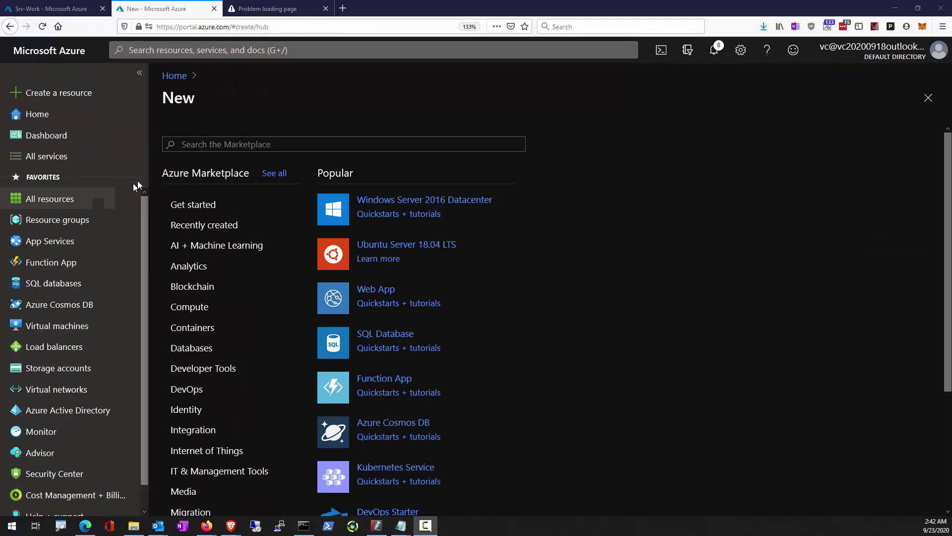
# Step: Find Virtual Network in the Marketplace and start creating one
pyautogui.click(236, 151)
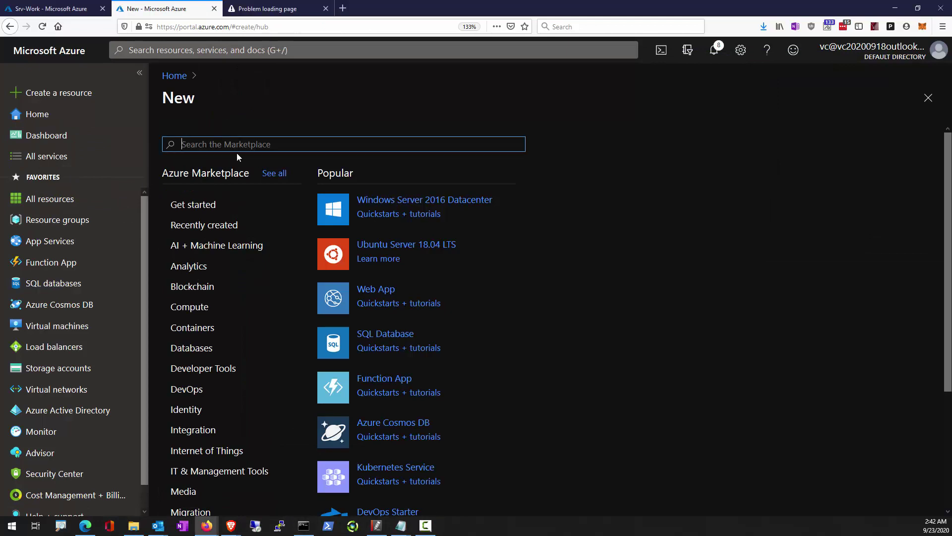
pyautogui.write('virtual network')
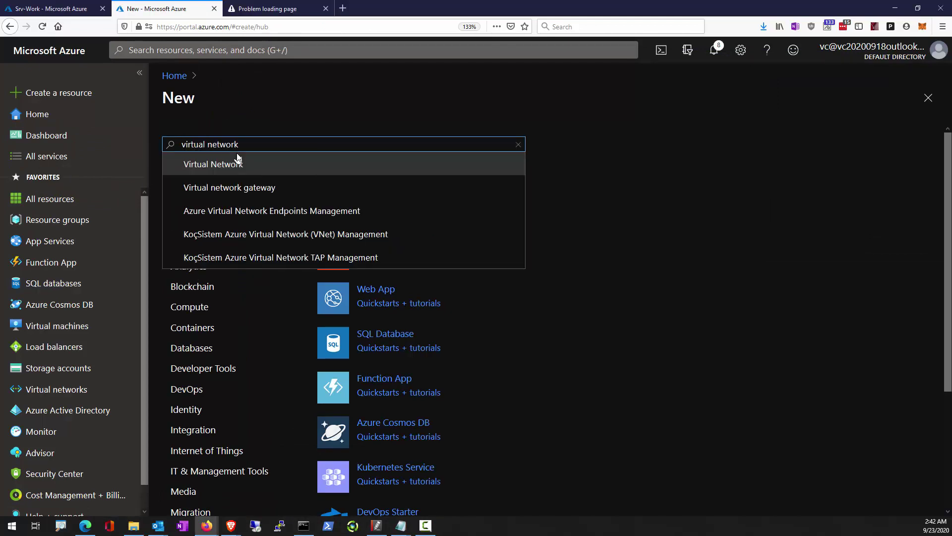
pyautogui.click(237, 155)
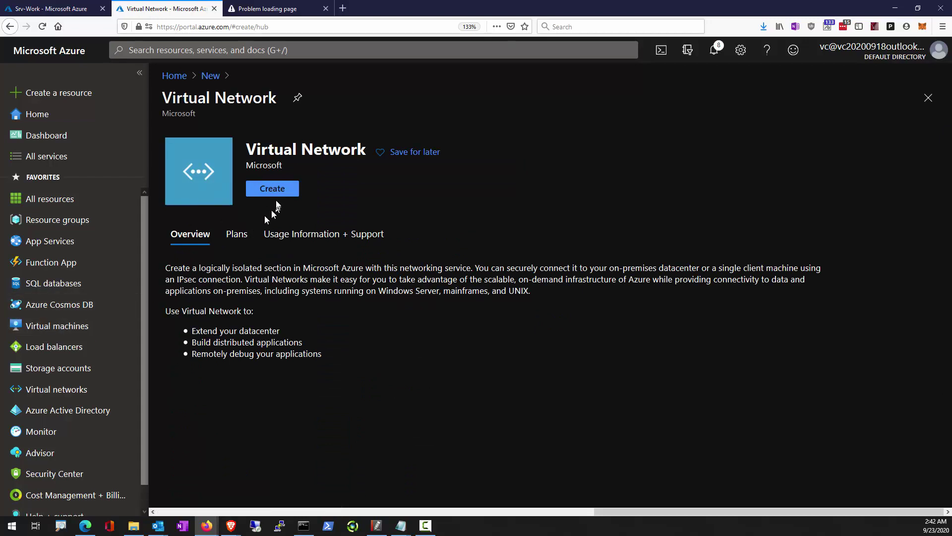
pyautogui.click(282, 192)
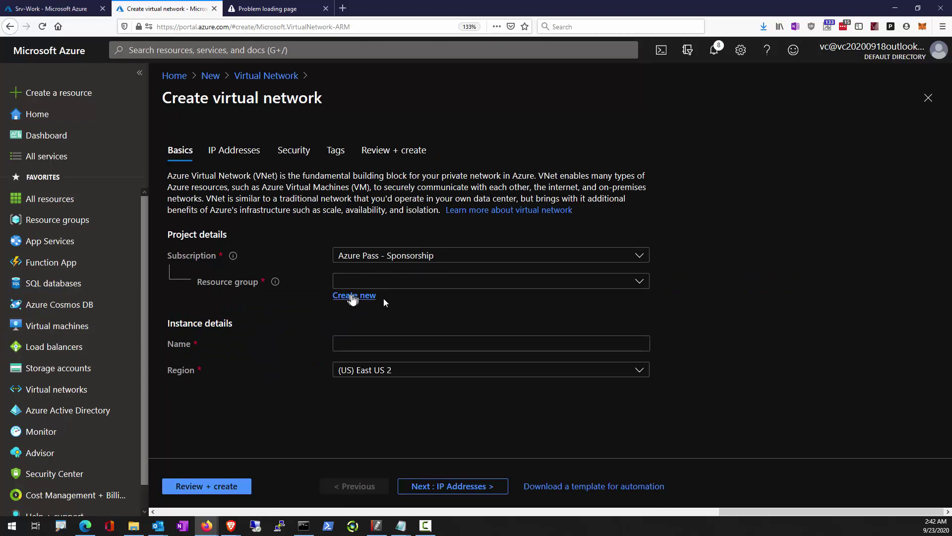
# Step: Place the virtual network in a new resource group AZ500LAB12, name it myVirtualNetwork, and validate the settings
pyautogui.click(362, 298)
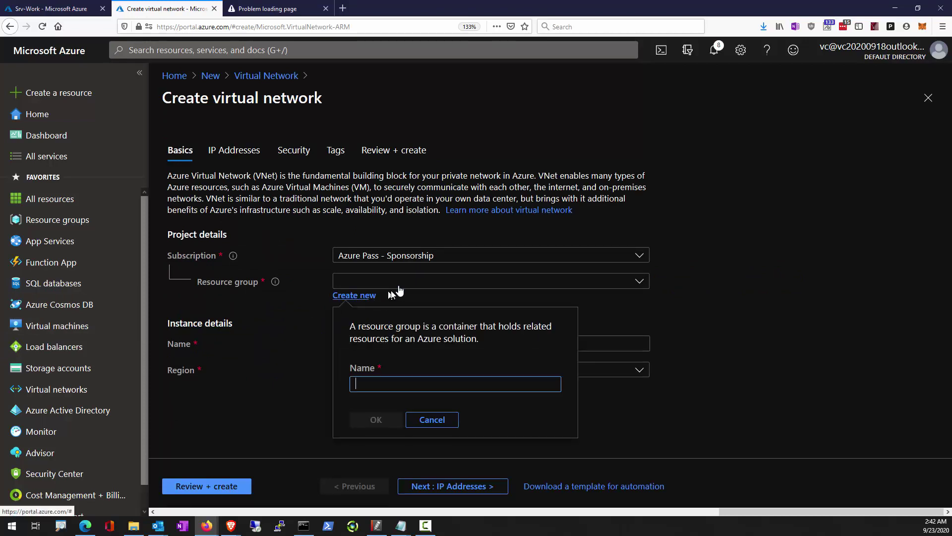
pyautogui.write('AZ500LAB12')
pyautogui.click(376, 419)
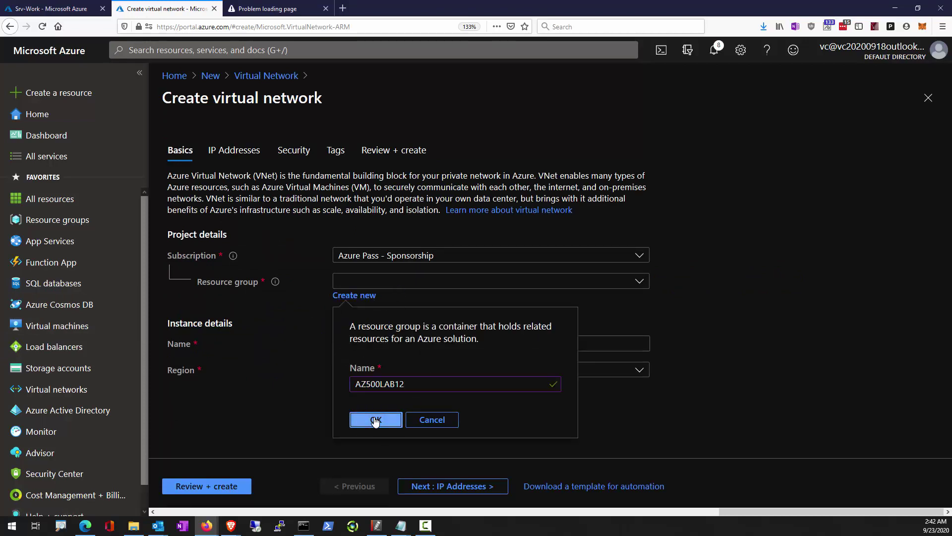
pyautogui.click(376, 348)
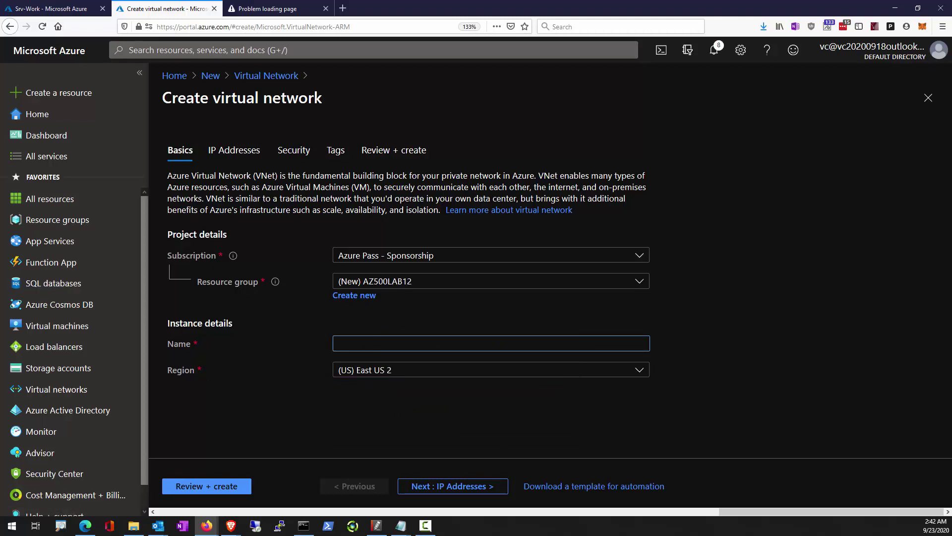
pyautogui.hotkey('alt', 'Tab')
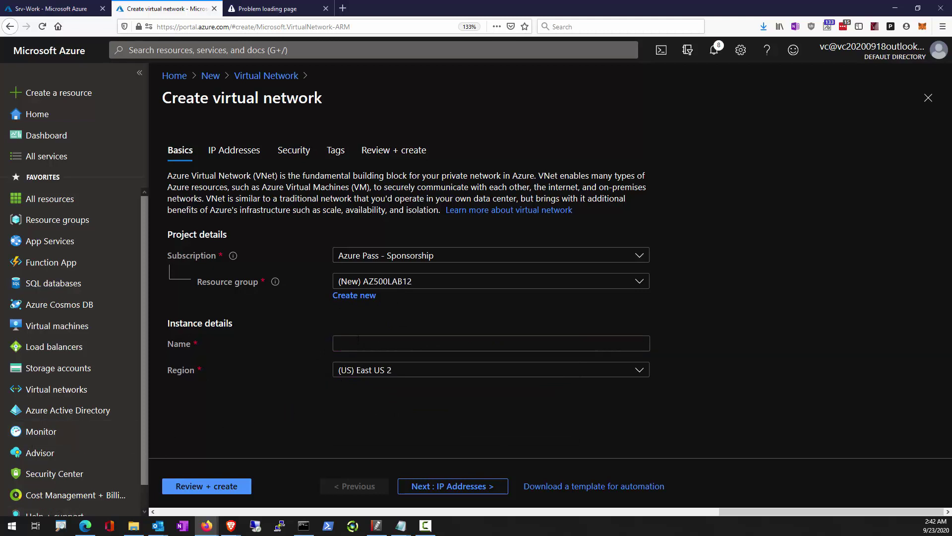
pyautogui.write('myVirtualNetwork')
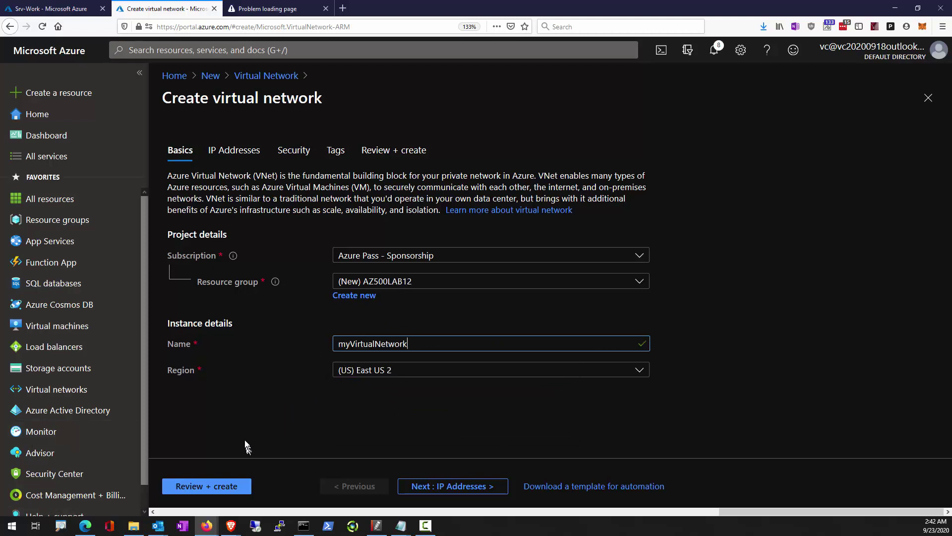
pyautogui.click(232, 485)
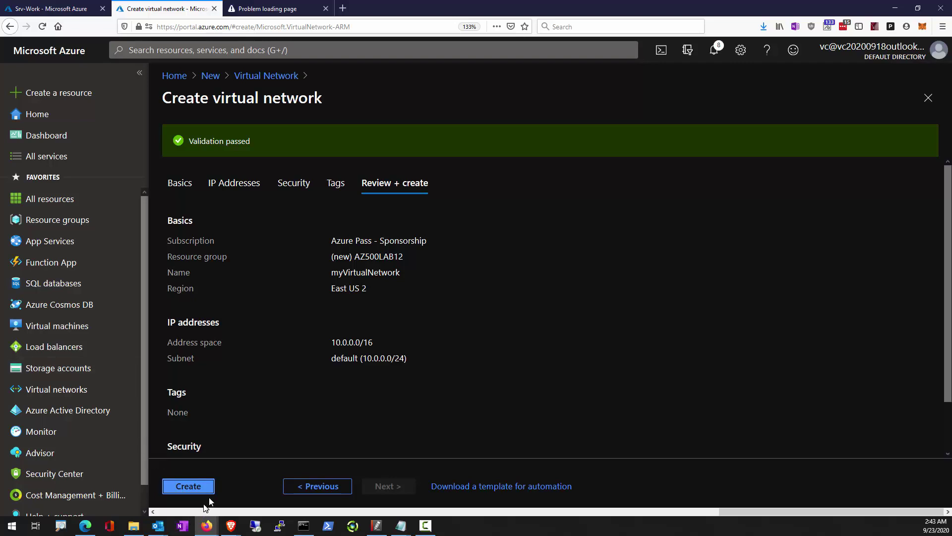
# Step: Rename the default subnet in the virtual network's IP address settings to Public and save it
pyautogui.click(226, 188)
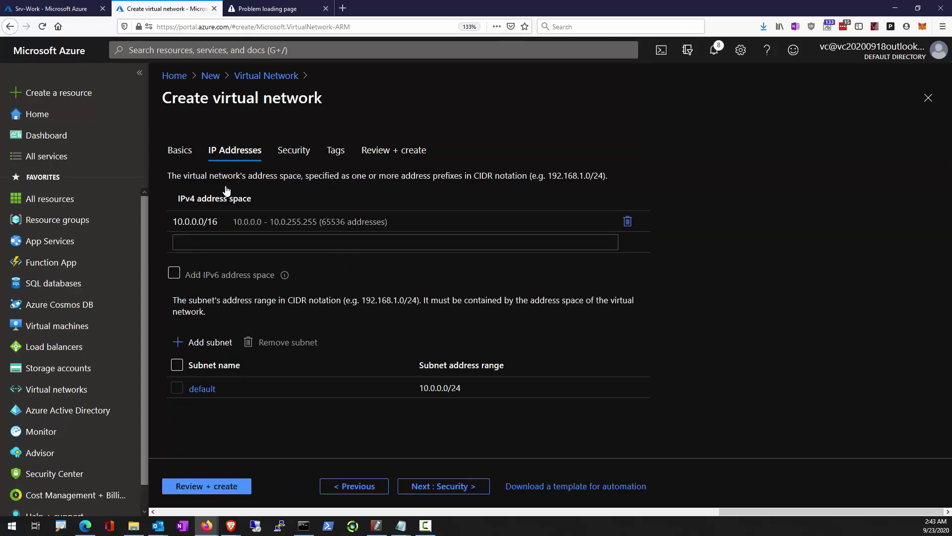
pyautogui.click(178, 389)
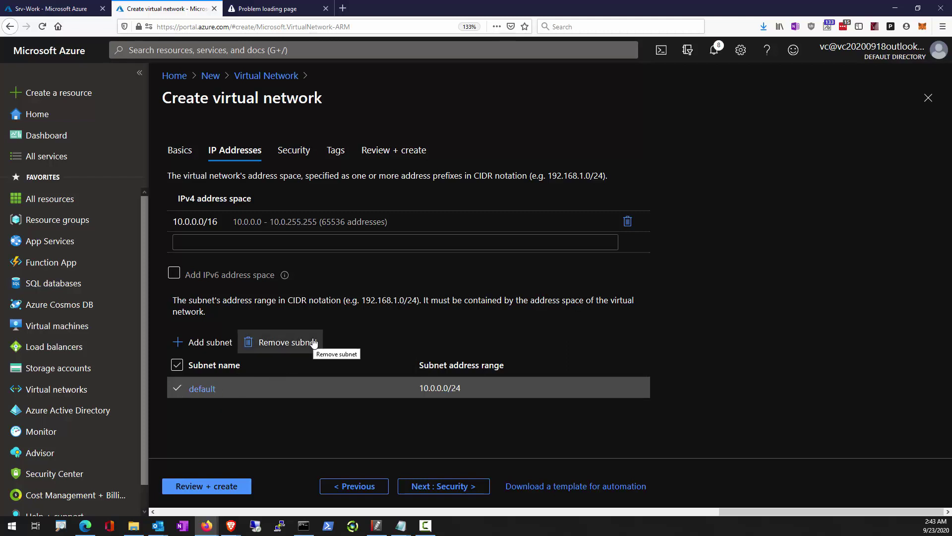
pyautogui.click(203, 389)
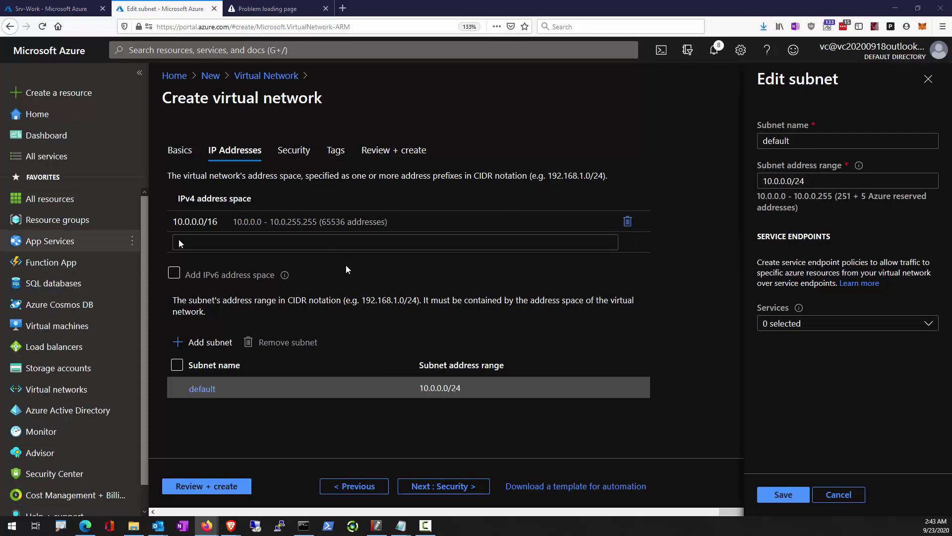
pyautogui.doubleClick(832, 142)
pyautogui.write('Public')
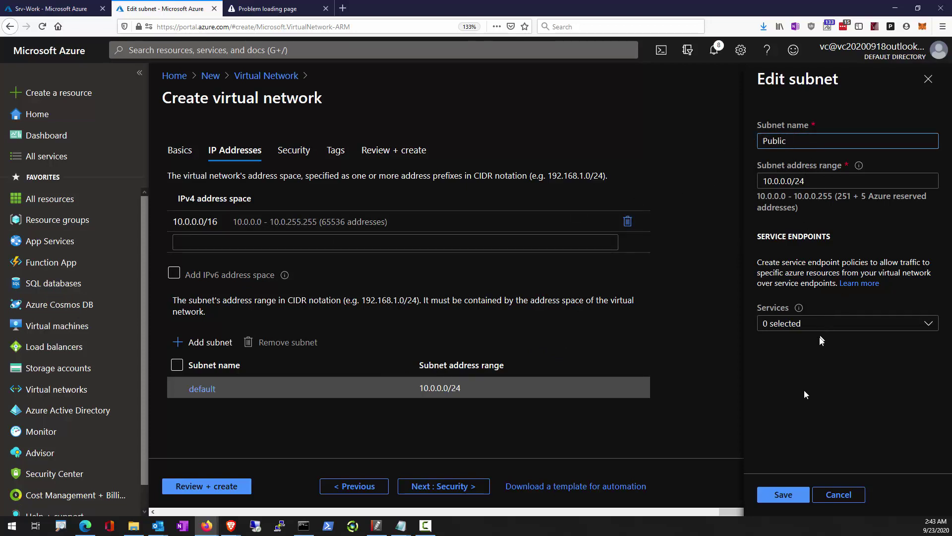
pyautogui.click(789, 498)
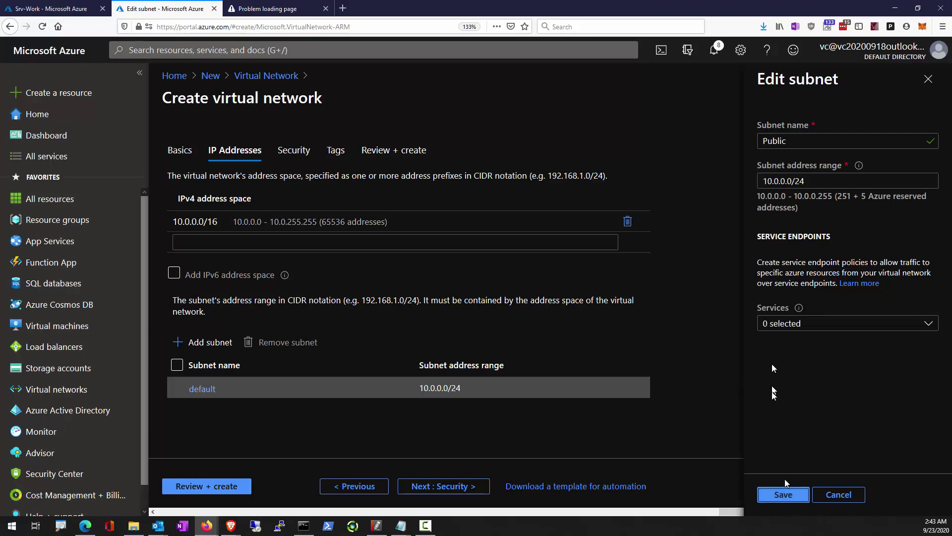
pyautogui.click(790, 495)
pyautogui.click(790, 494)
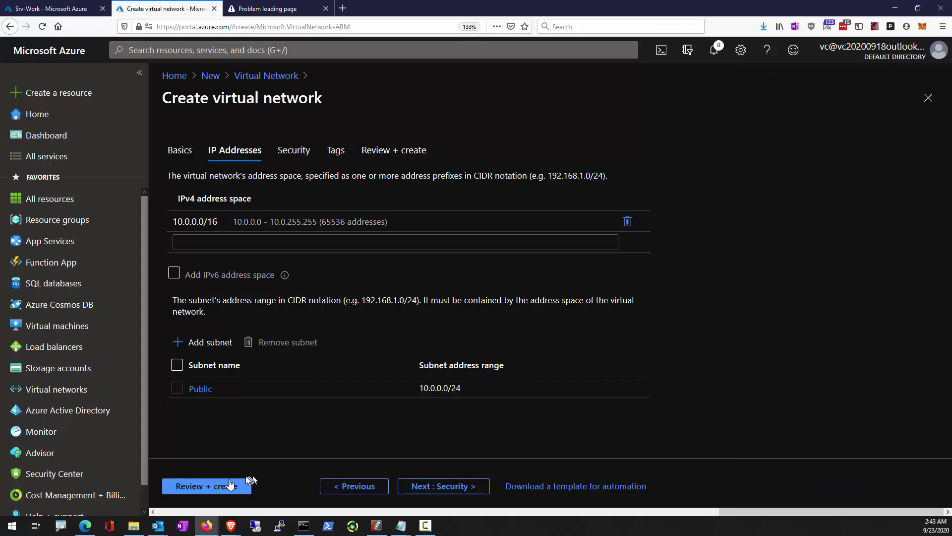
# Step: Review and create the virtual network, and open the deployed resource
pyautogui.click(219, 487)
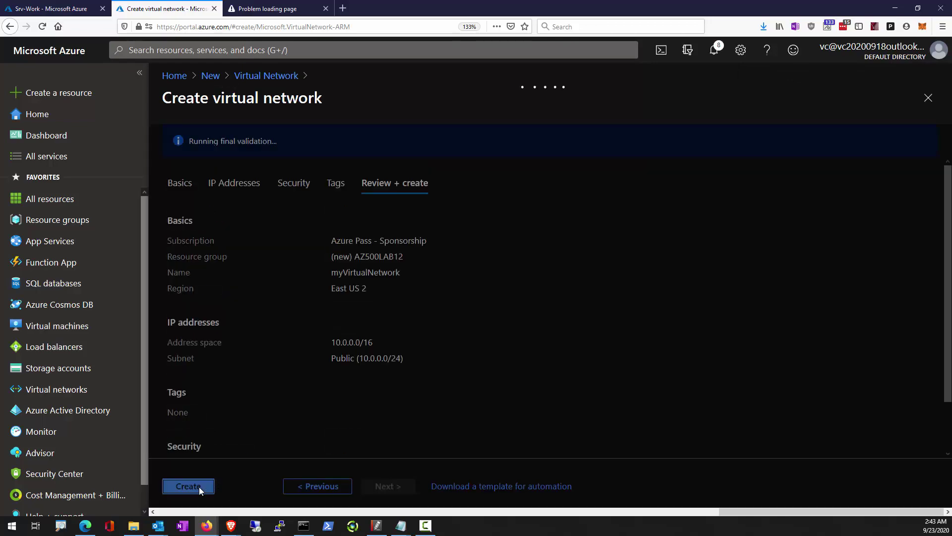
pyautogui.click(188, 486)
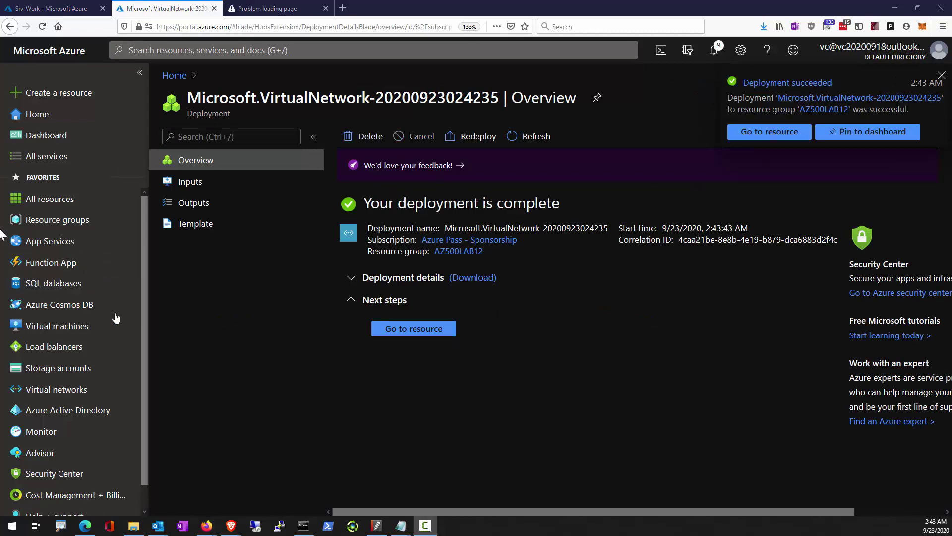
pyautogui.click(400, 328)
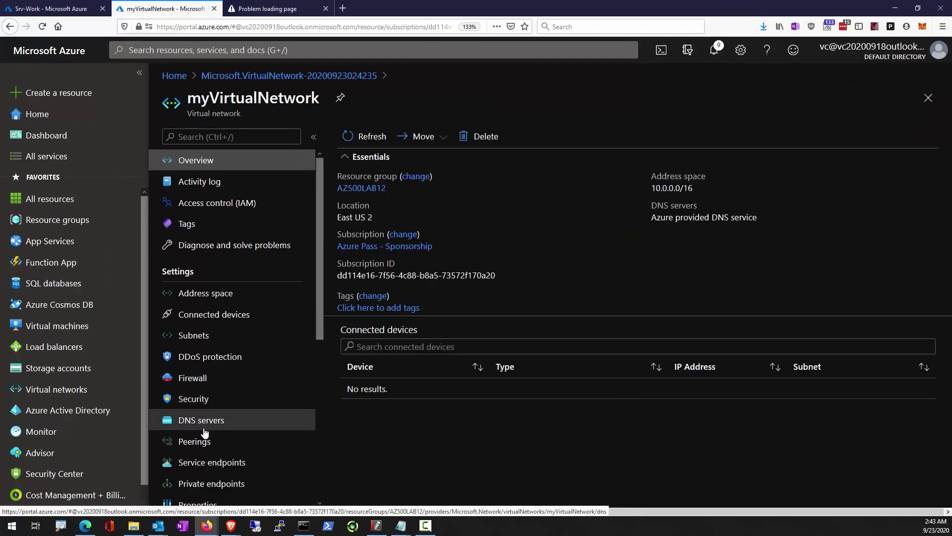
# Step: Start adding a subnet to myVirtualNetwork and name it Private
pyautogui.scroll(-3, 208, 425)
pyautogui.scroll(-3, 208, 426)
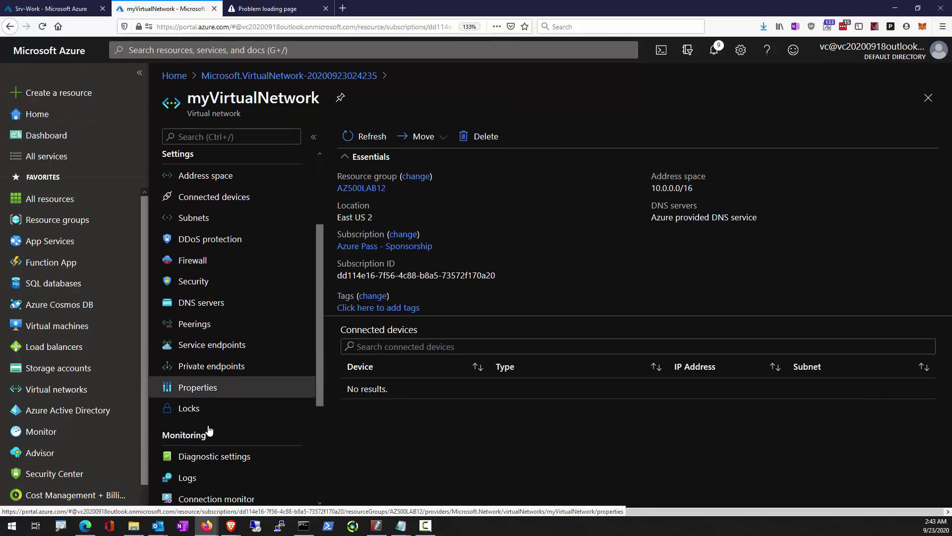
pyautogui.scroll(3, 207, 424)
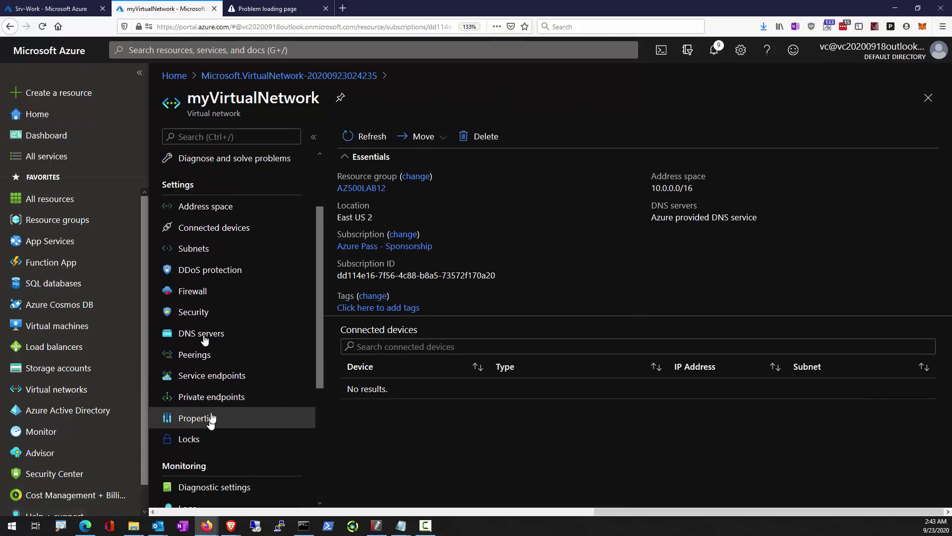
pyautogui.click(199, 270)
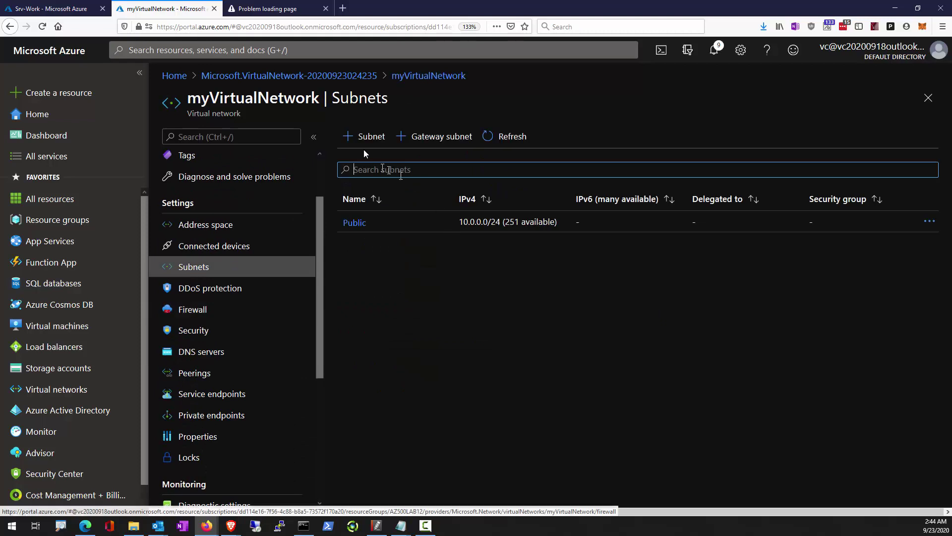
pyautogui.click(366, 137)
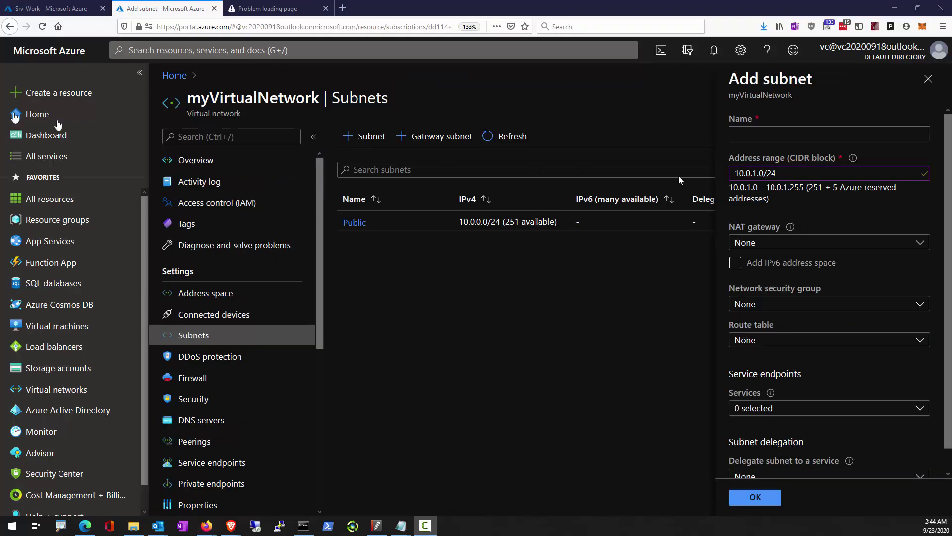
pyautogui.click(814, 134)
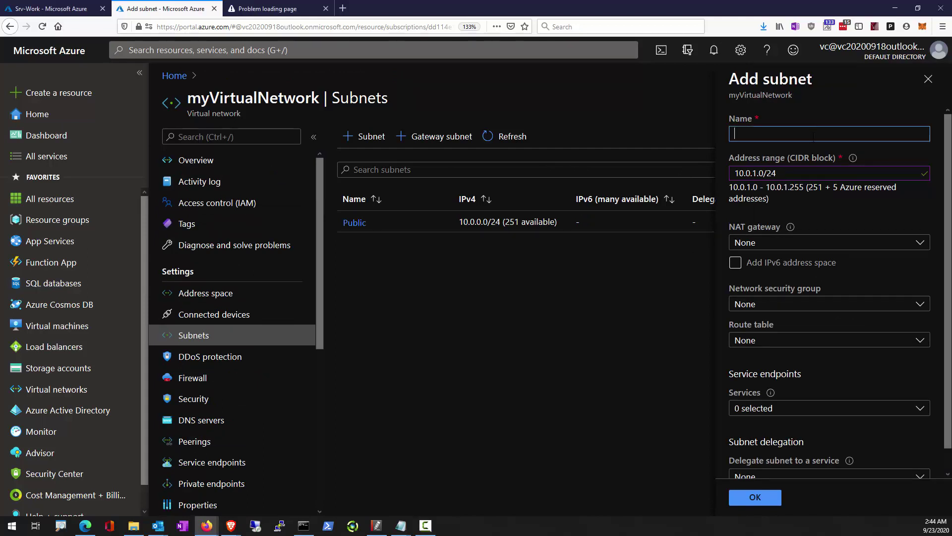
pyautogui.hotkey('ctrl', 'v')
pyautogui.hotkey('ctrl', 'v')
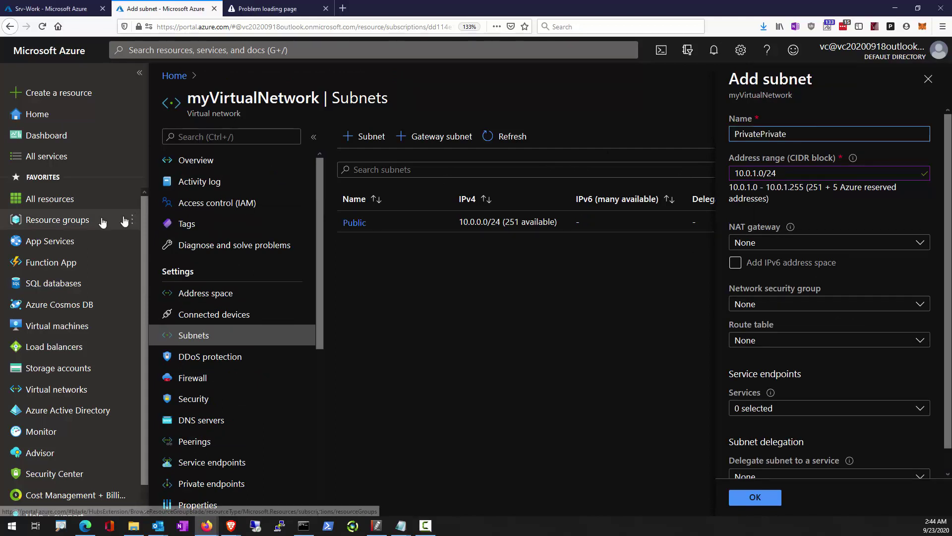
pyautogui.doubleClick(802, 137)
pyautogui.write('Private')
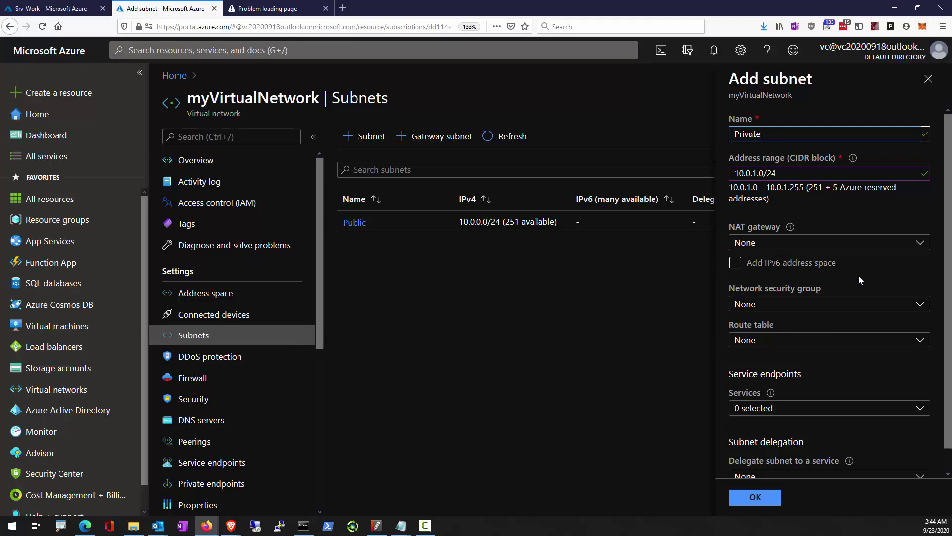
# Step: Enable the Microsoft.Storage service endpoint for the Private subnet without an endpoint policy, and save the subnet
pyautogui.scroll(-1, 859, 276)
pyautogui.click(833, 386)
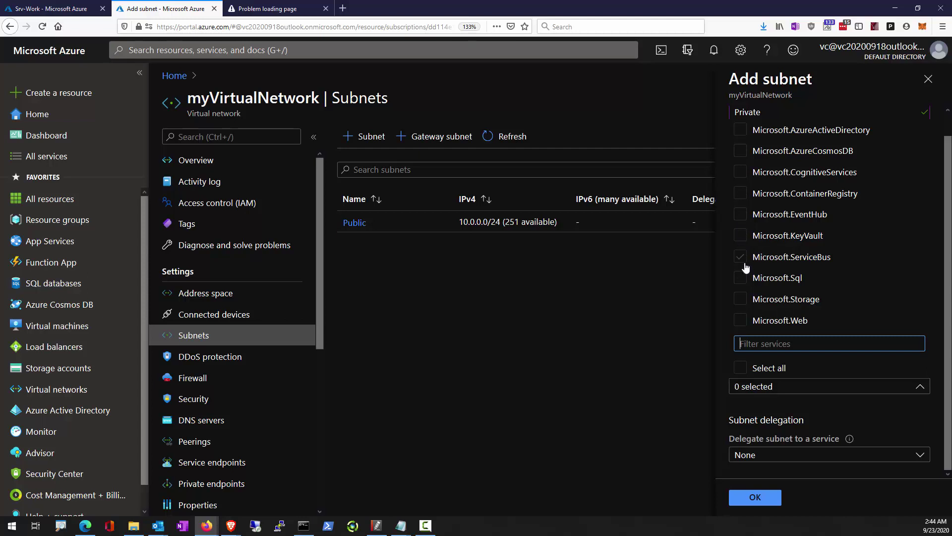
pyautogui.click(740, 299)
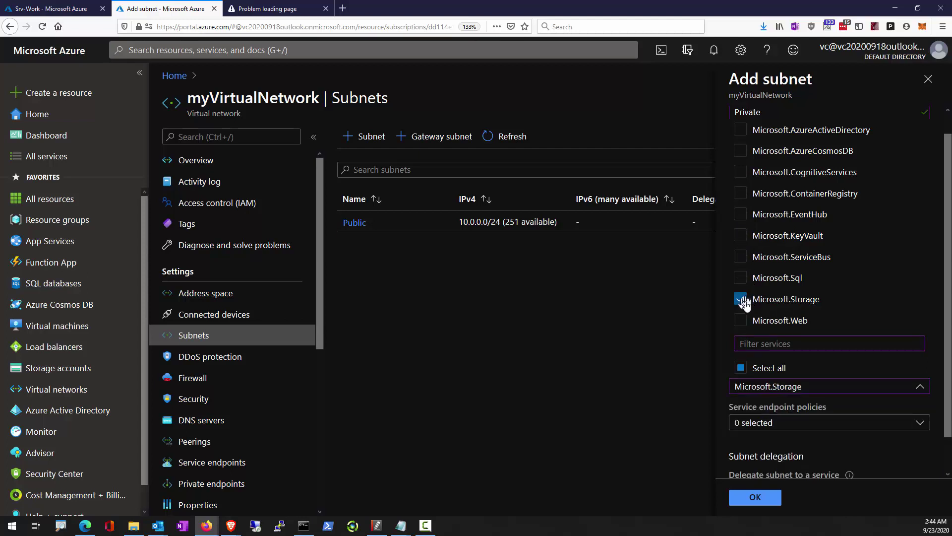
pyautogui.click(812, 429)
pyautogui.click(825, 409)
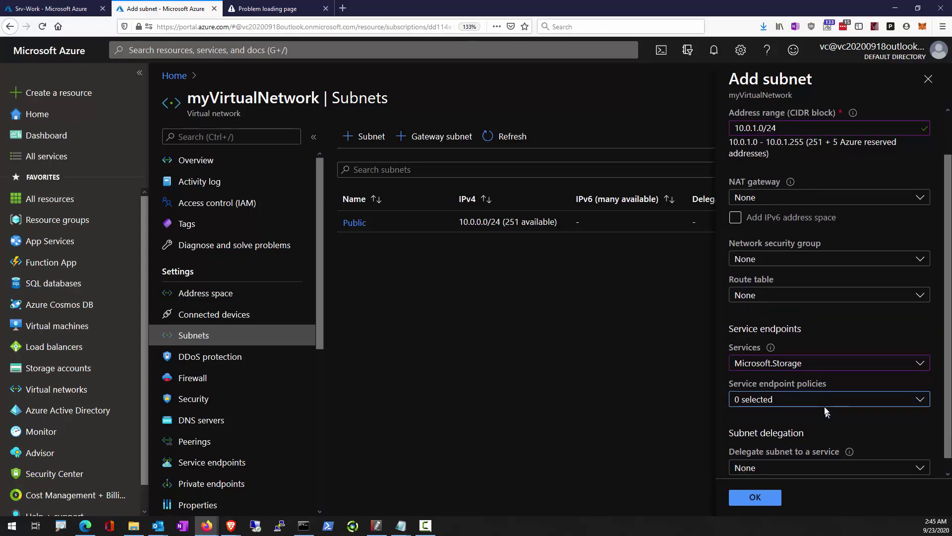
pyautogui.scroll(-1, 825, 412)
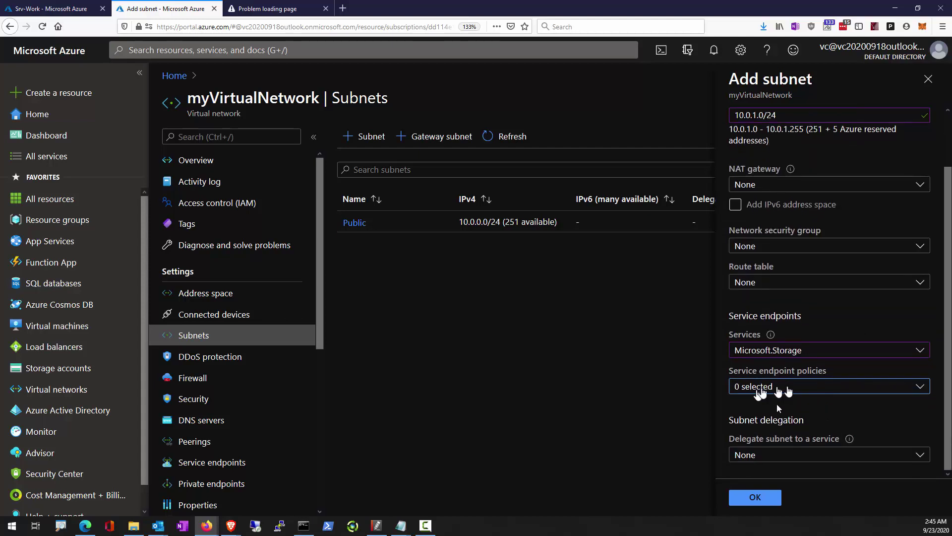
pyautogui.click(764, 485)
pyautogui.click(759, 497)
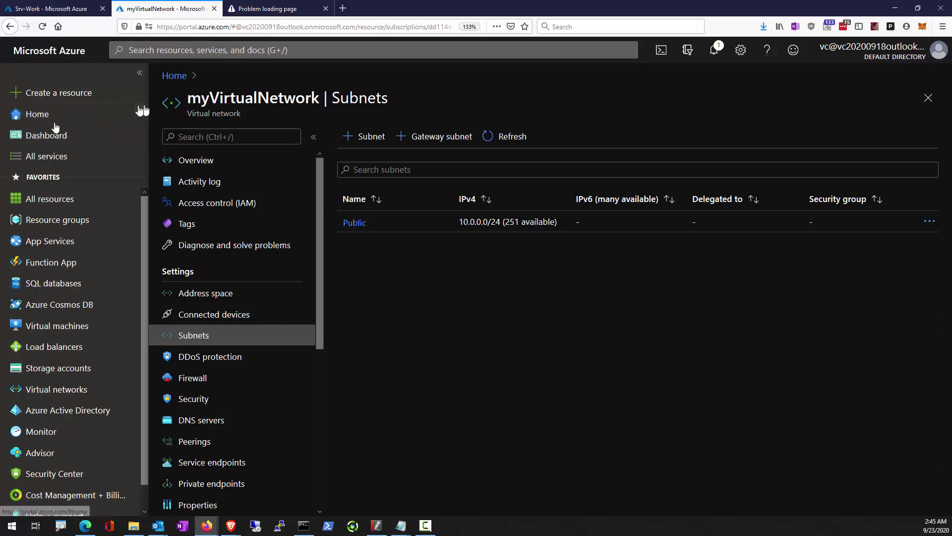
# Step: Find the Network security group offering in the Marketplace and start creating one
pyautogui.click(73, 100)
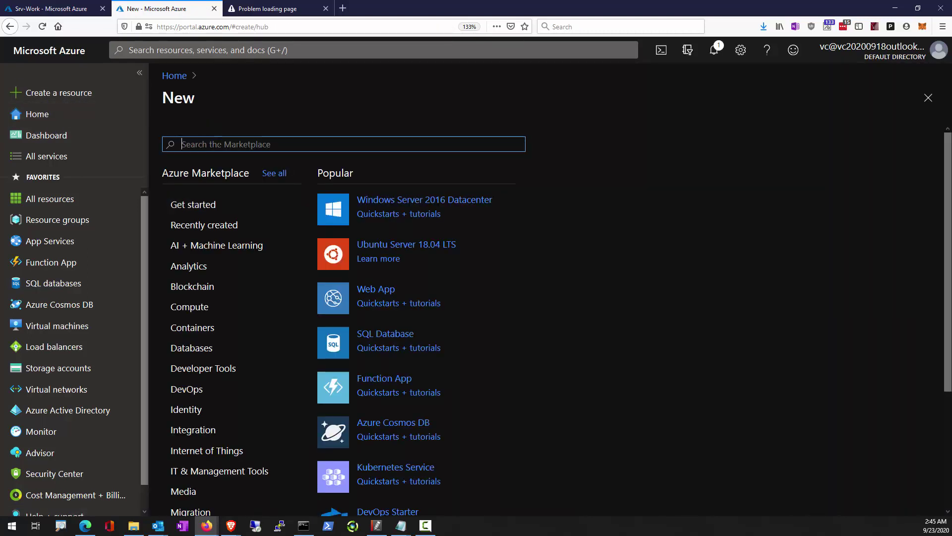
pyautogui.write('network secur')
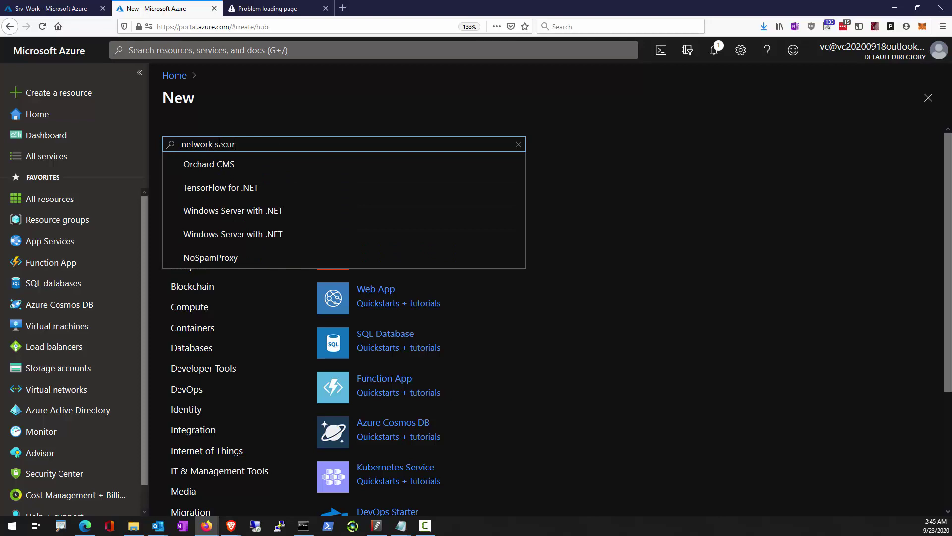
pyautogui.write('ity grou')
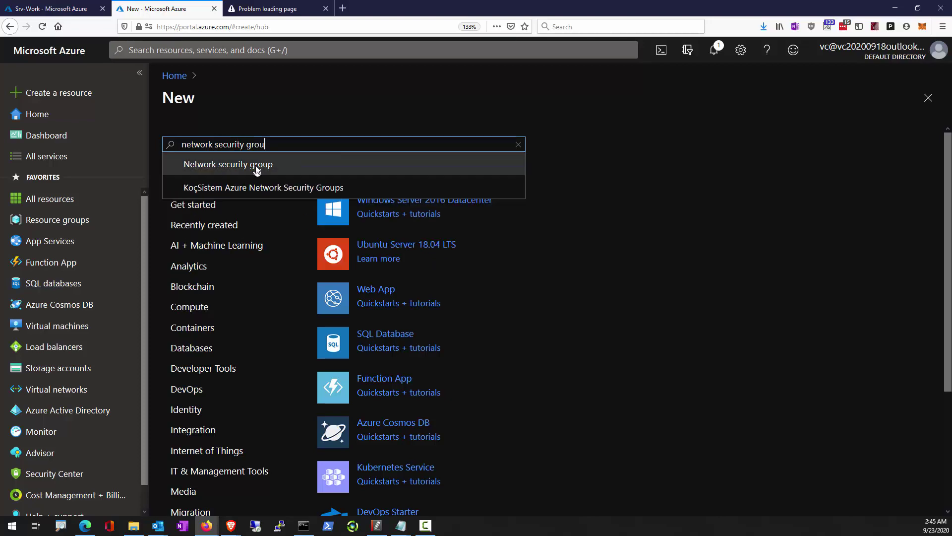
pyautogui.click(257, 169)
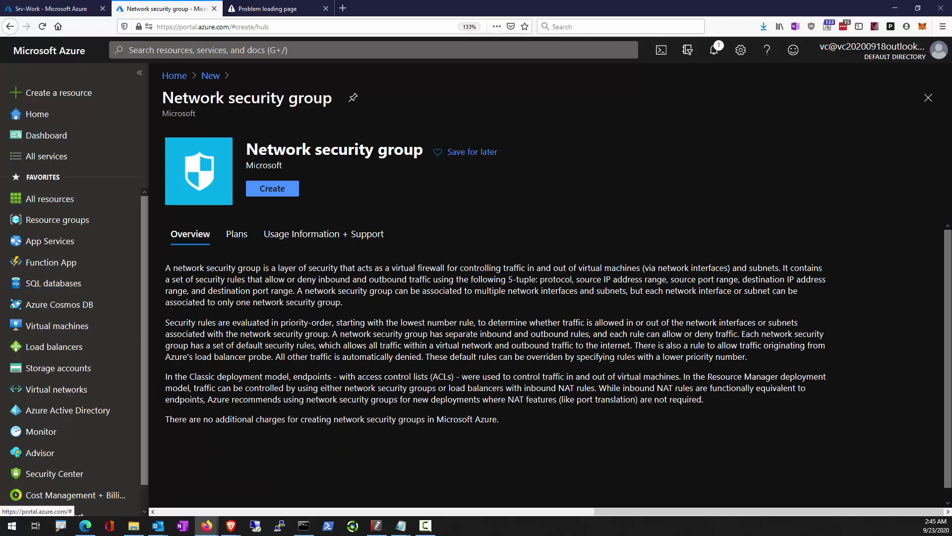
pyautogui.click(276, 189)
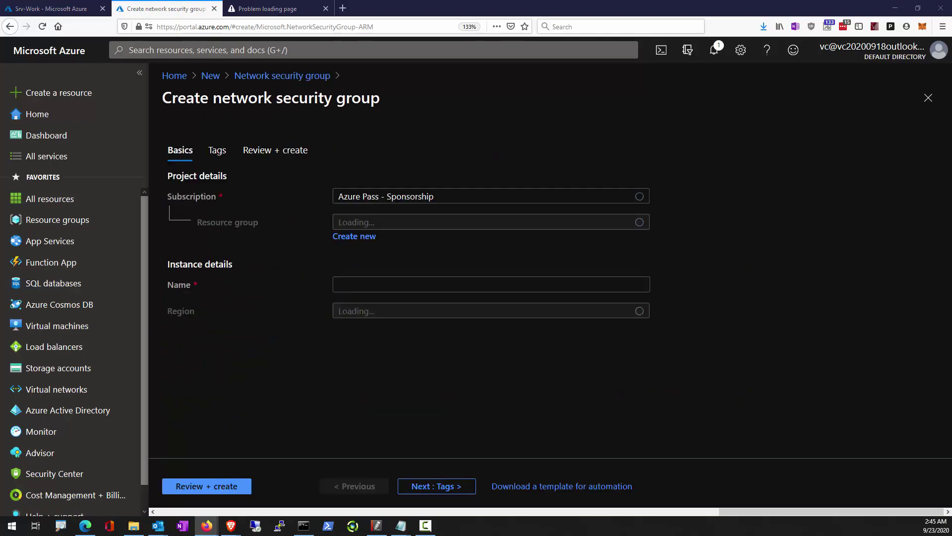
# Step: Assign the new network security group to resource group AZ500LAB12 and name it myNsgPrivate
pyautogui.click(446, 224)
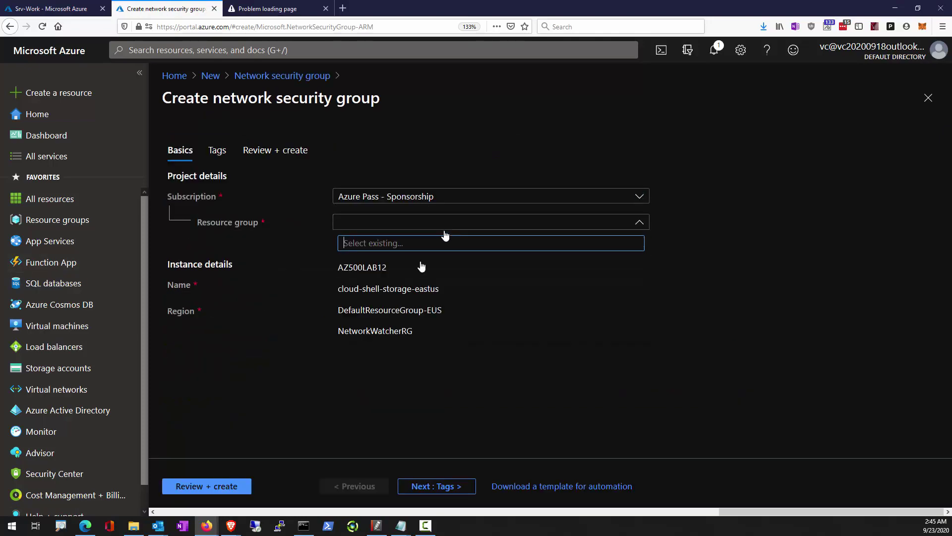
pyautogui.click(420, 263)
pyautogui.click(428, 284)
pyautogui.write('myNsgPrivate')
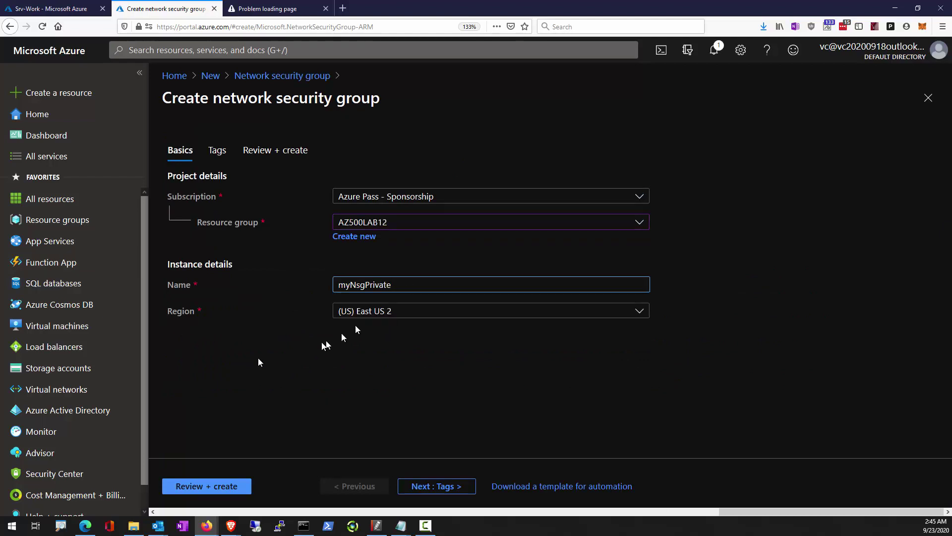
pyautogui.click(201, 328)
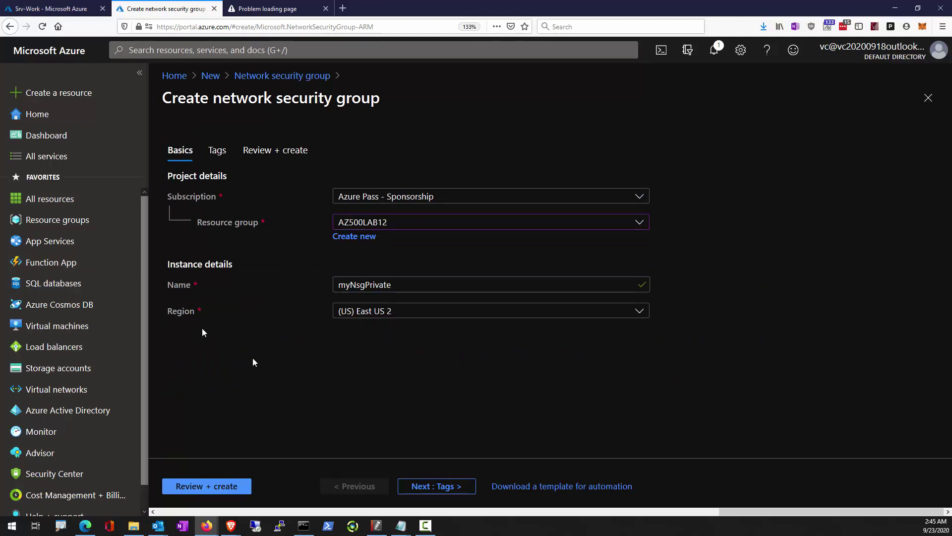
# Step: Review and create the network security group, and open the deployed resource
pyautogui.click(205, 486)
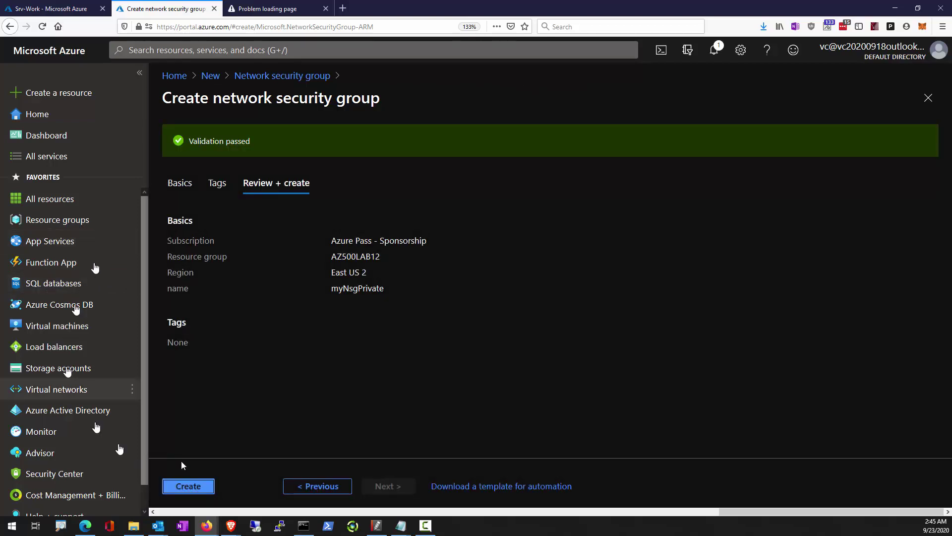
pyautogui.click(186, 487)
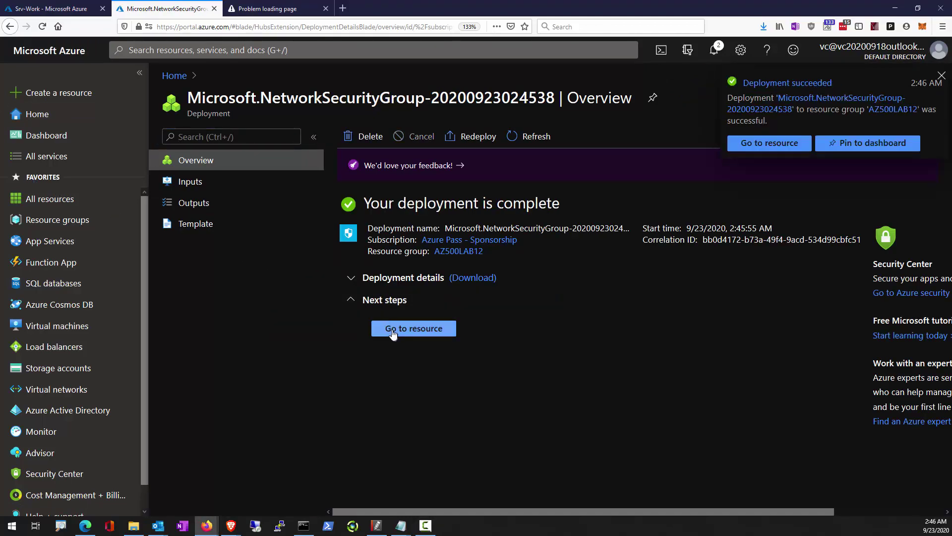
pyautogui.click(393, 329)
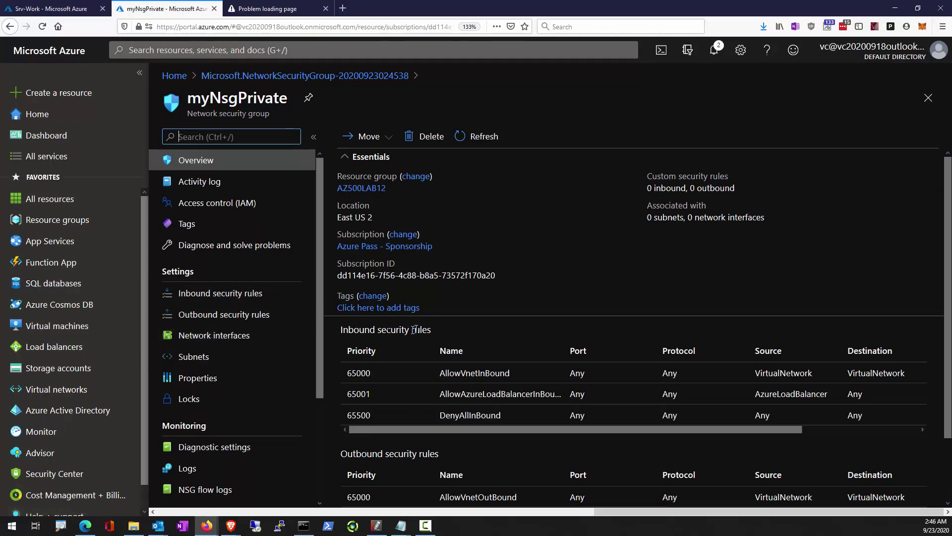
# Step: Start a new outbound security rule in myNsgPrivate with VirtualNetwork as the source
pyautogui.scroll(-2, 401, 387)
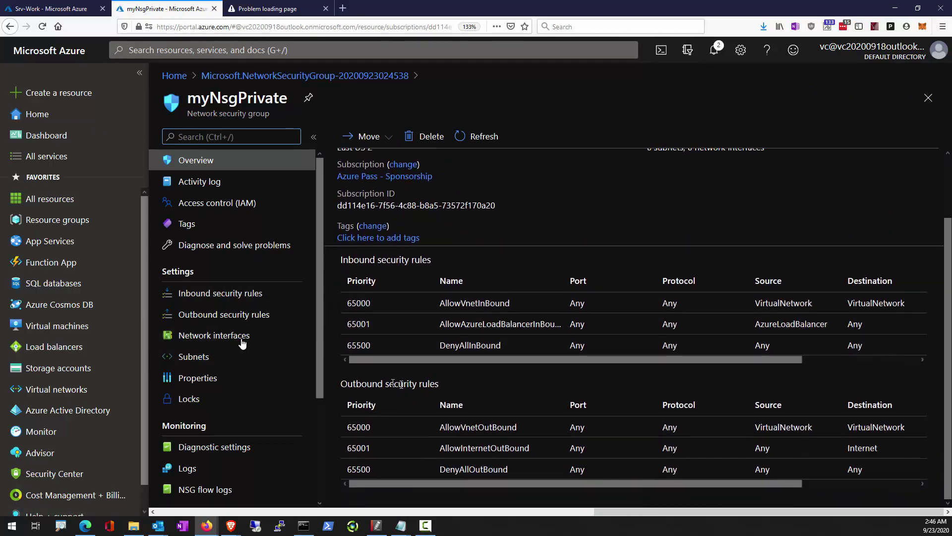
pyautogui.click(242, 317)
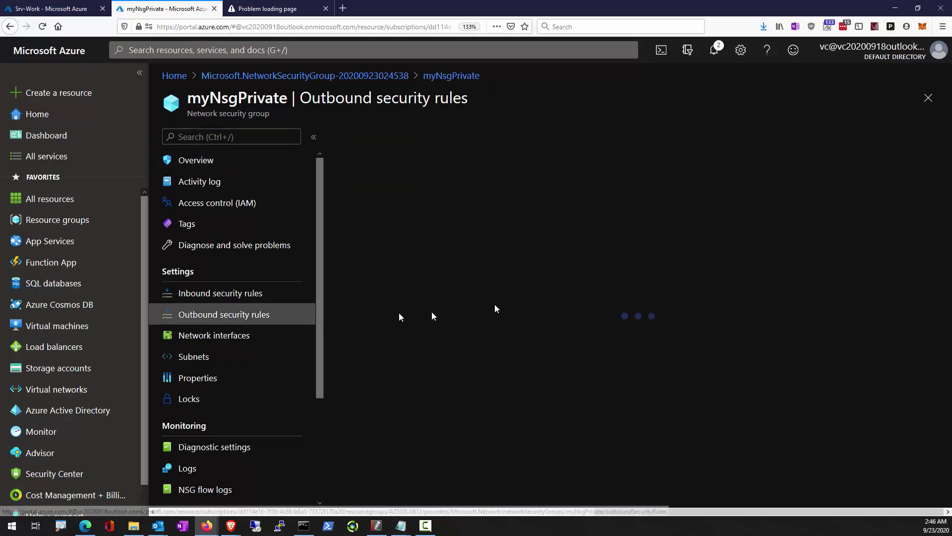
pyautogui.click(361, 136)
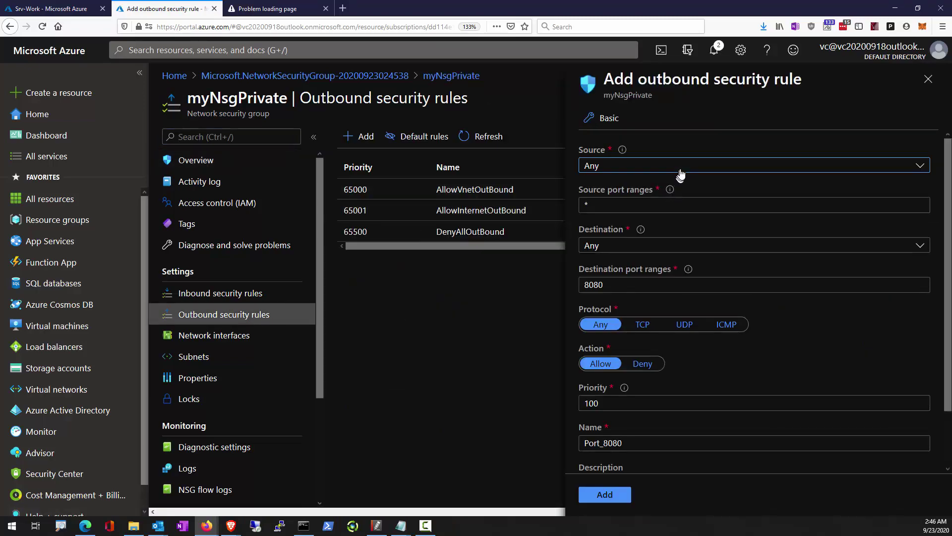
pyautogui.click(681, 169)
pyautogui.click(638, 225)
pyautogui.moveTo(641, 232)
# Step: Set the outbound rule's destination to the Storage service tag and its destination port ranges to *
pyautogui.scroll(-2, 651, 336)
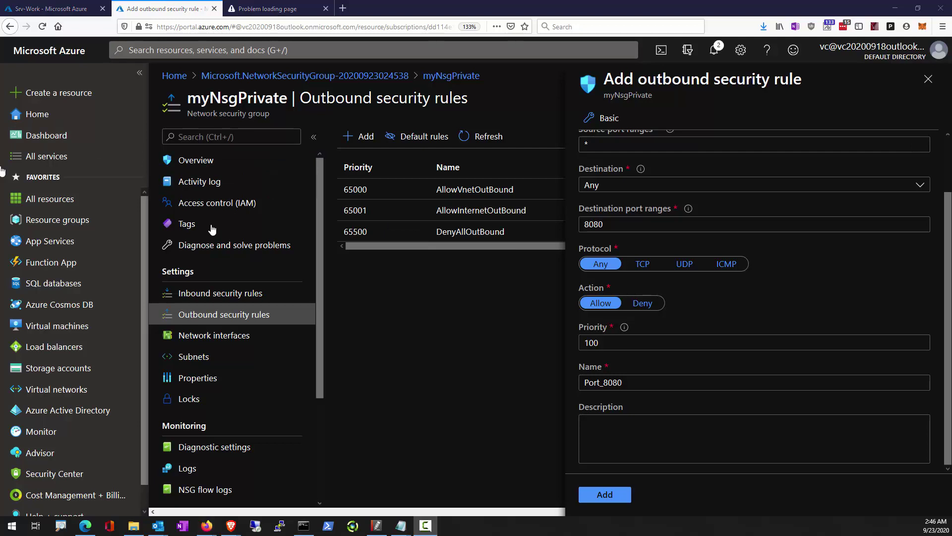
pyautogui.click(585, 186)
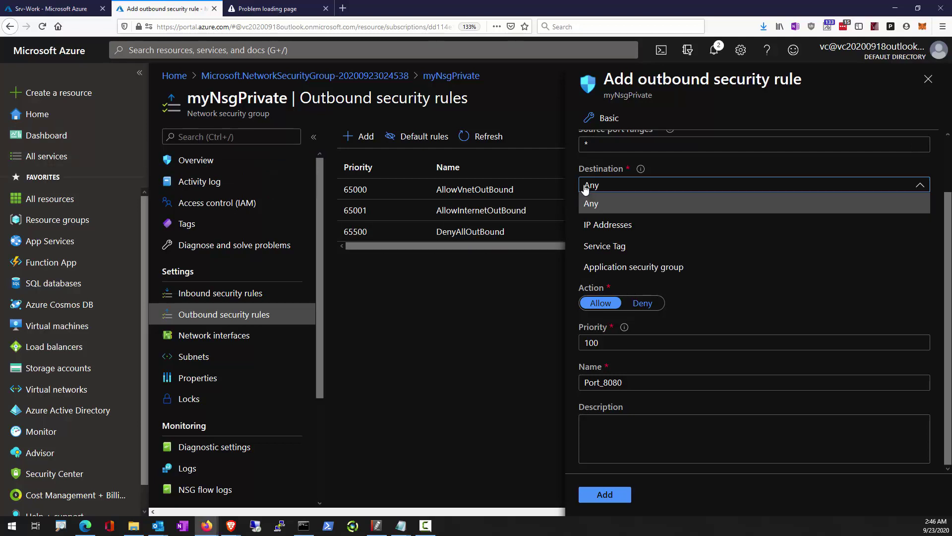
pyautogui.click(610, 245)
pyautogui.click(631, 229)
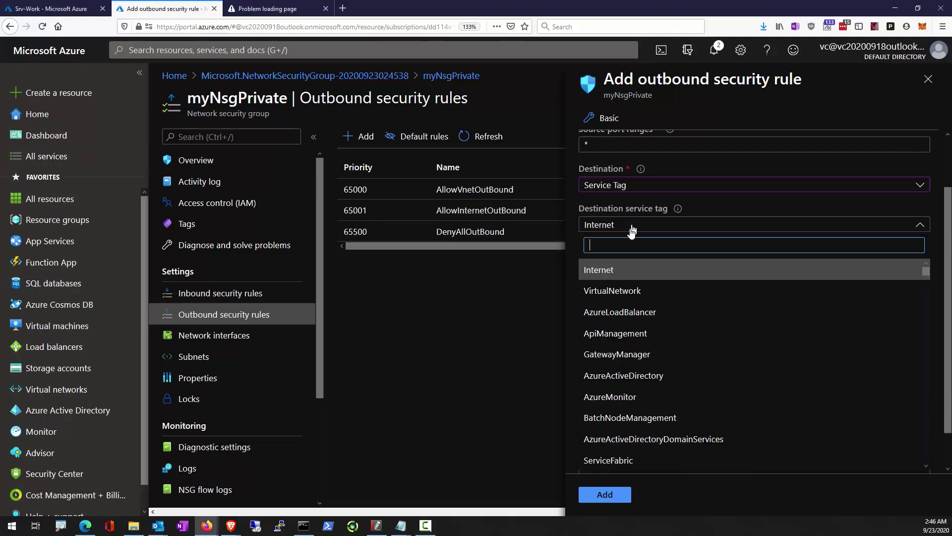
pyautogui.scroll(-3, 637, 381)
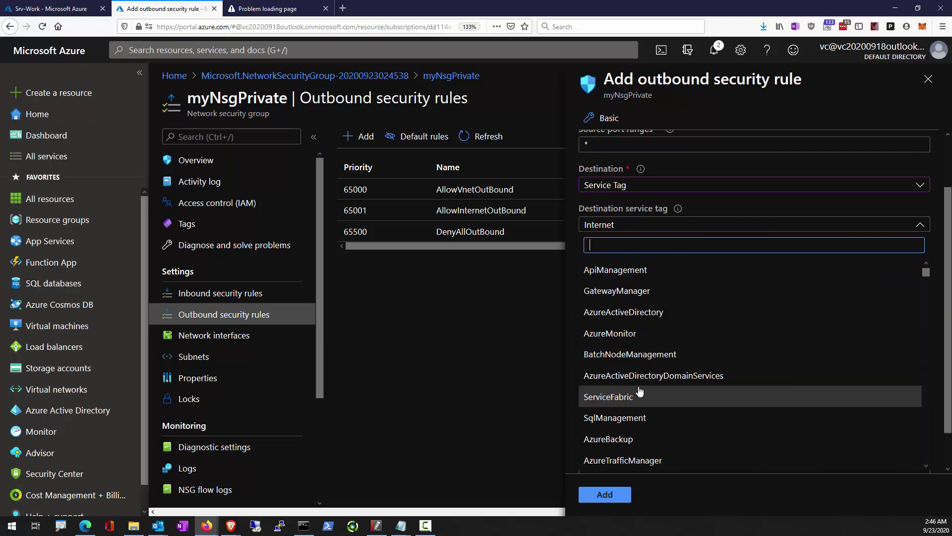
pyautogui.write('storage')
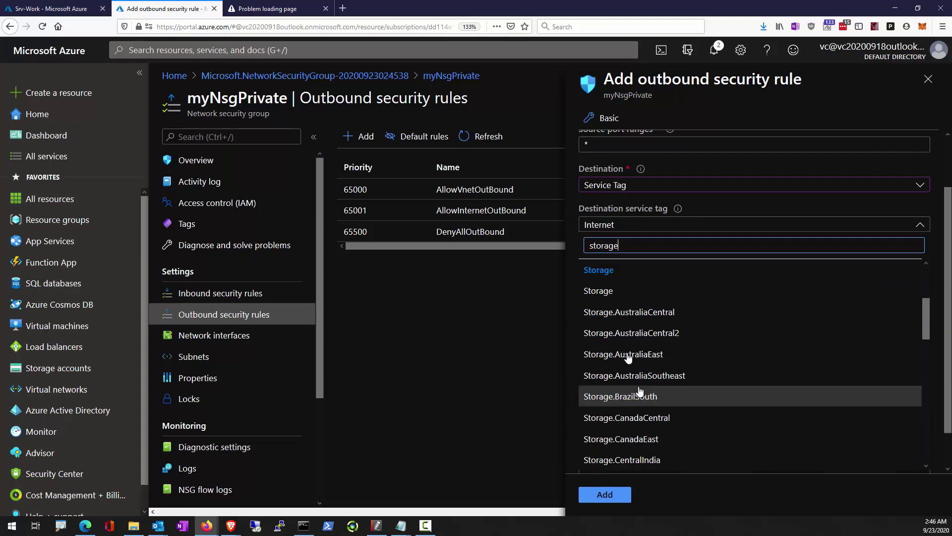
pyautogui.click(606, 291)
pyautogui.press('Tab')
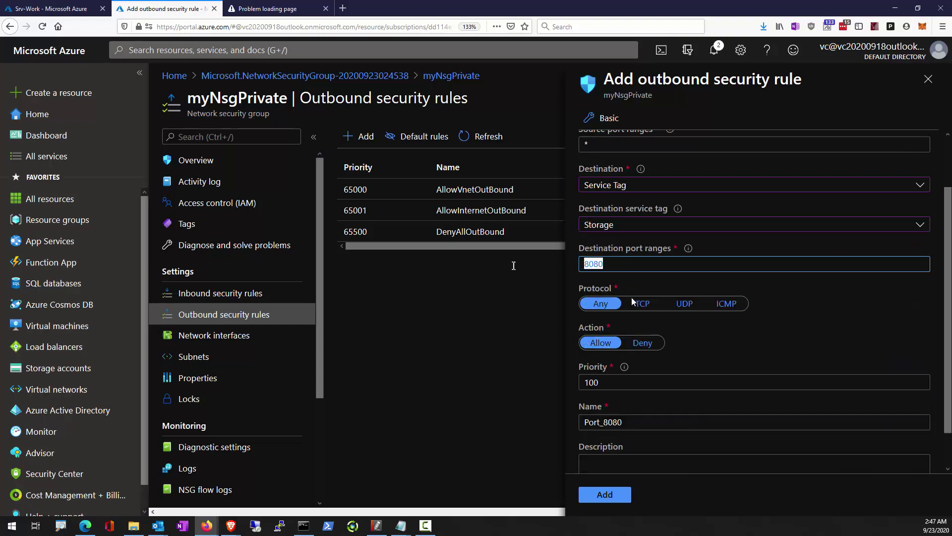
pyautogui.write('*')
pyautogui.scroll(-1, 710, 339)
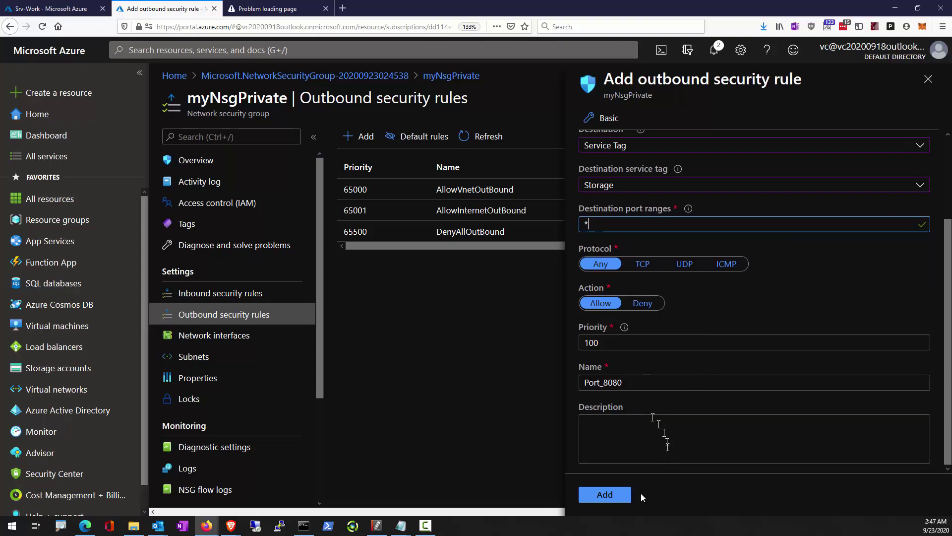
# Step: Name the outbound rule Allow Storage Access
pyautogui.moveTo(631, 387); pyautogui.dragTo(562, 383)
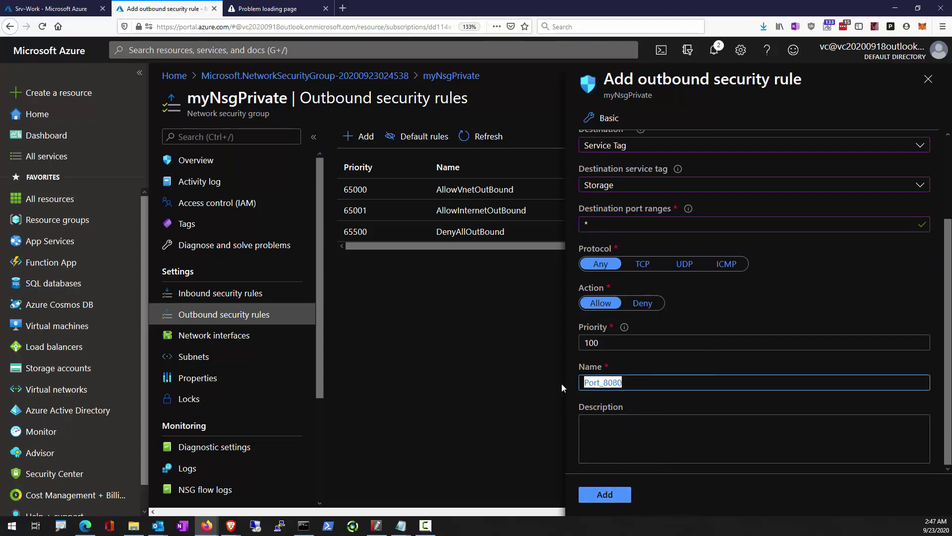
pyautogui.write('Allow S')
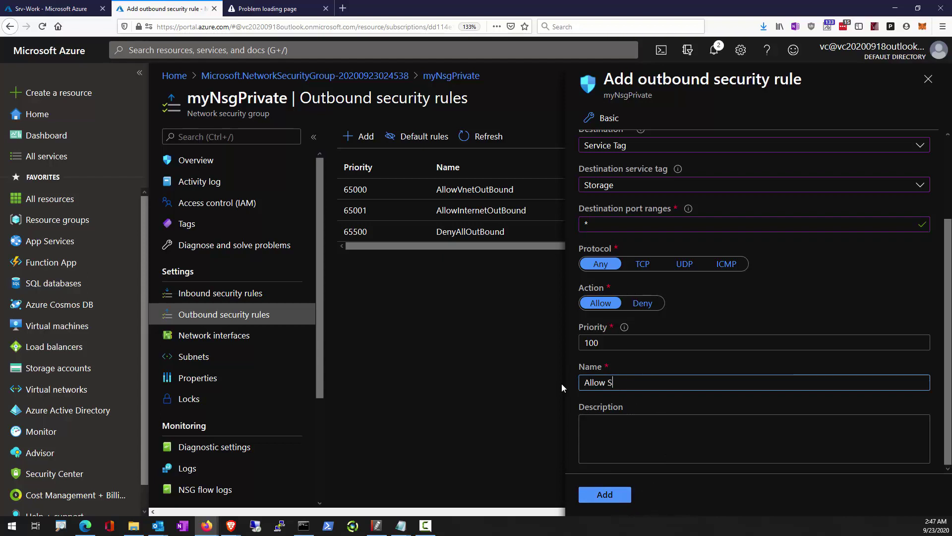
pyautogui.write('torage Access')
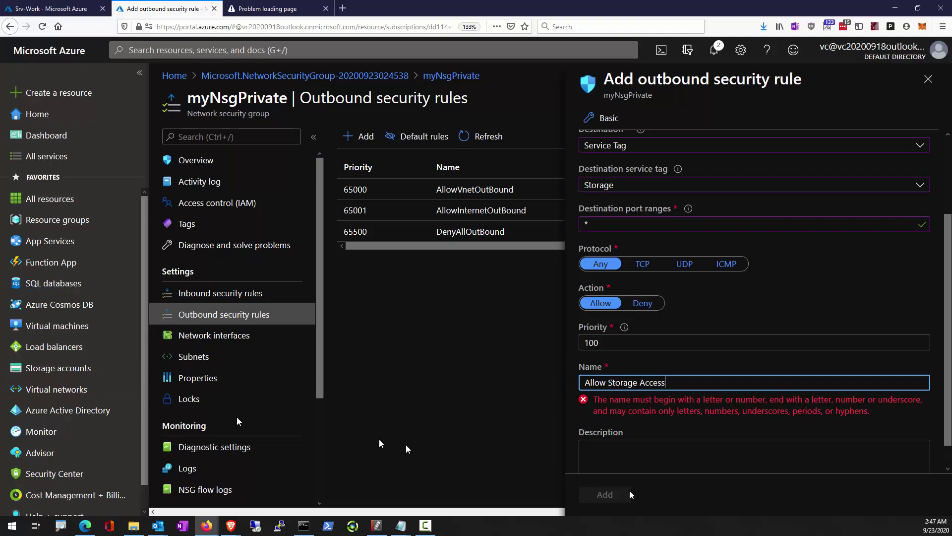
# Step: Replace the spaces in the rule name with underscores, giving Allow_Storage_Access, and add the rule
pyautogui.press('Home')
pyautogui.press('Right')
pyautogui.press('Right')
pyautogui.press('Right')
pyautogui.press('Right')
pyautogui.press('Right')
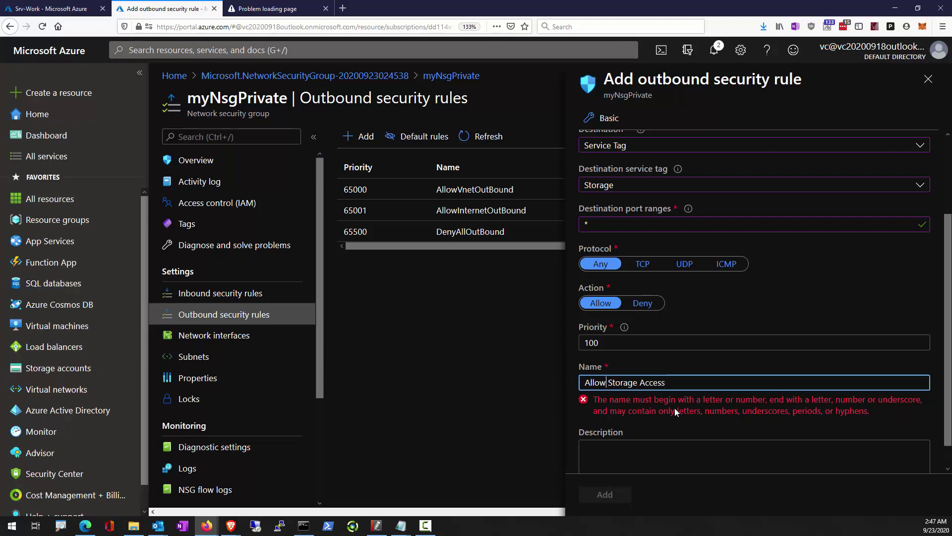
pyautogui.press('Delete')
pyautogui.write('_')
pyautogui.press('Right')
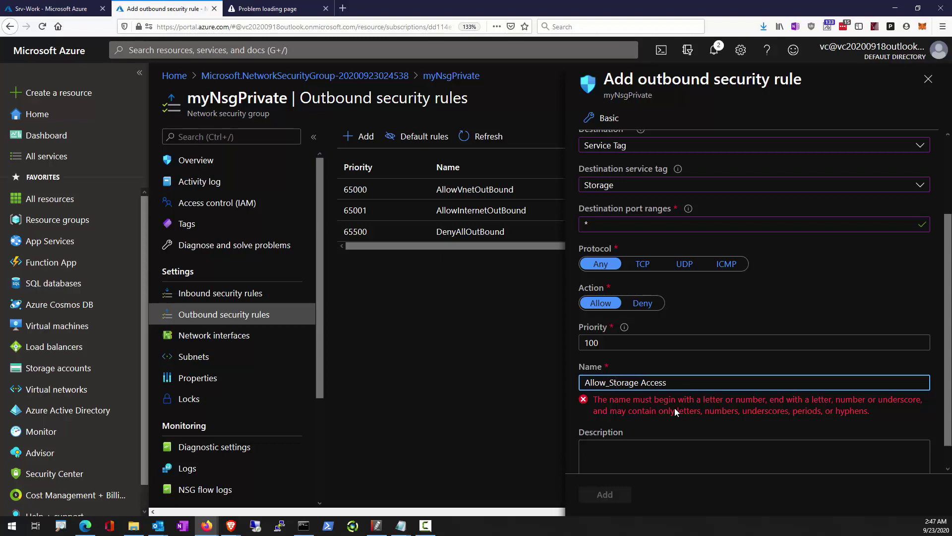
pyautogui.press('Delete')
pyautogui.write('_')
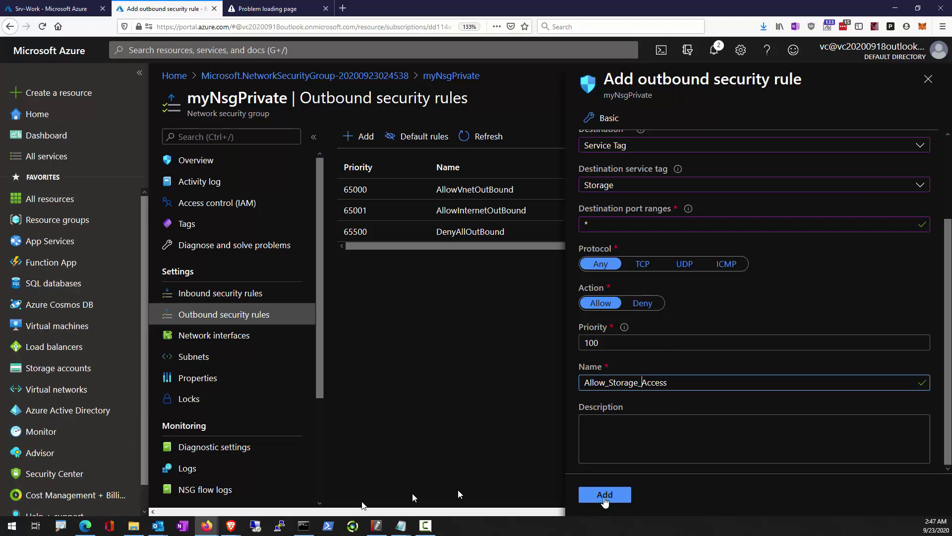
pyautogui.click(606, 494)
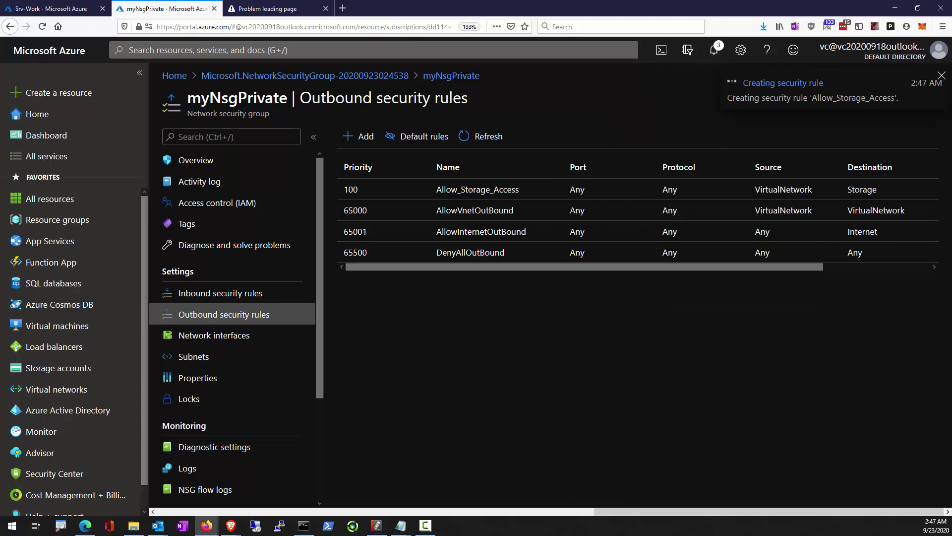
# Step: Start a second outbound security rule with source VirtualNetwork and the Internet service tag as destination
pyautogui.click(363, 137)
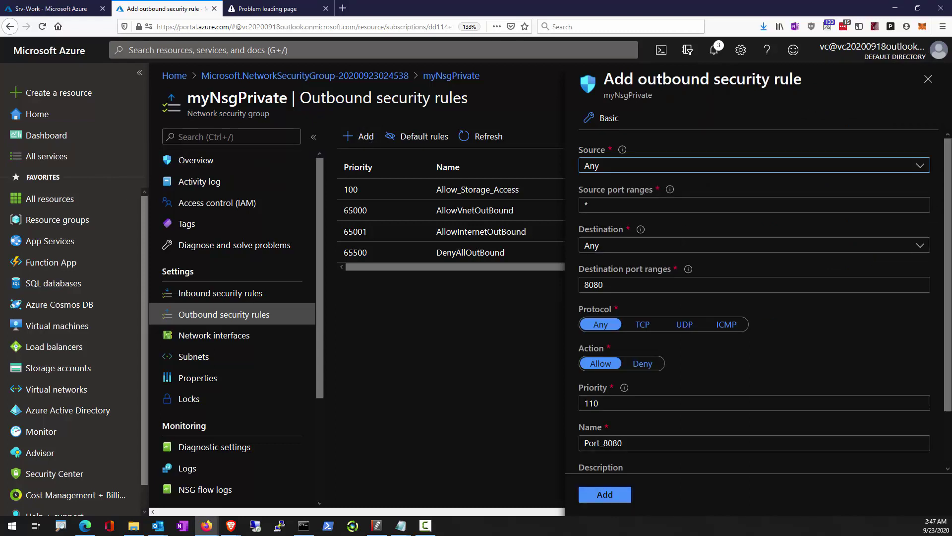
pyautogui.click(605, 171)
pyautogui.click(623, 224)
pyautogui.click(619, 248)
pyautogui.click(606, 306)
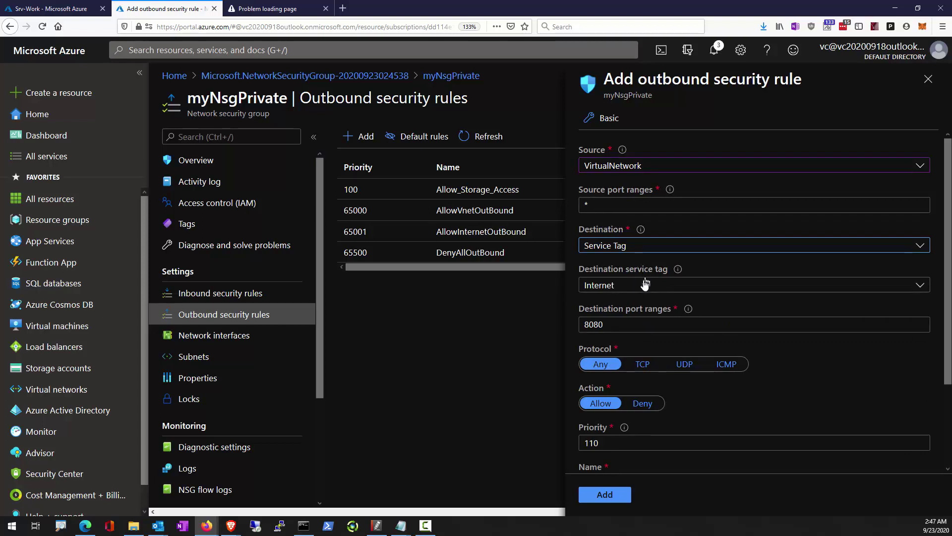
# Step: Set the second outbound rule's destination port ranges to * and its action to Deny
pyautogui.doubleClick(594, 325)
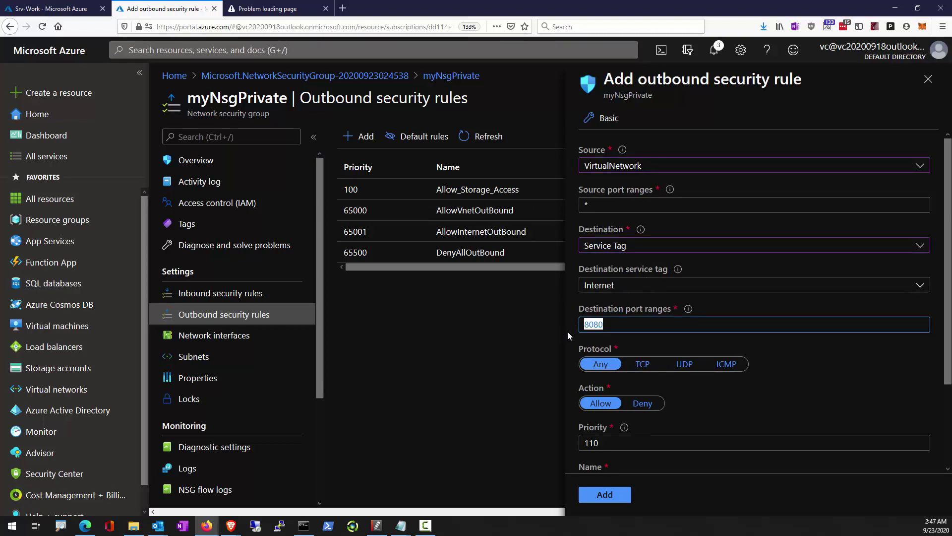
pyautogui.write('*')
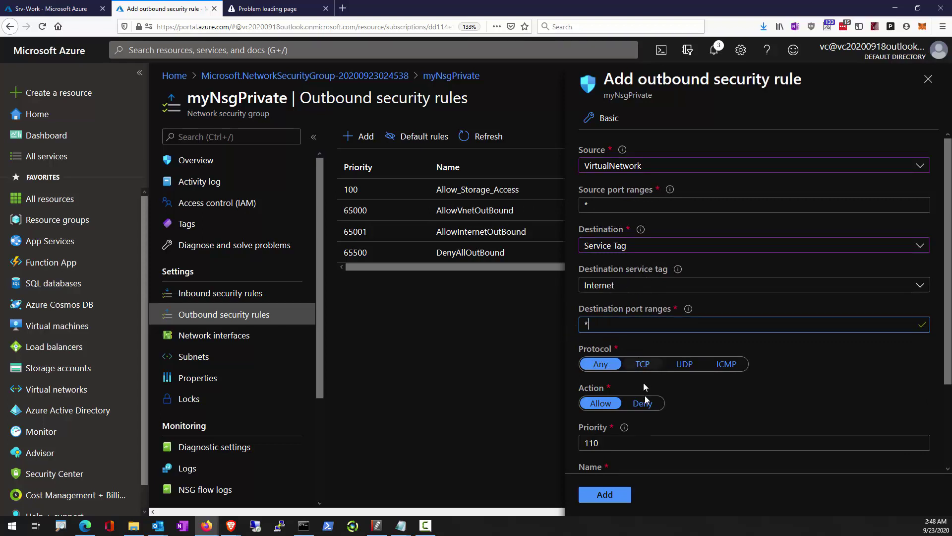
pyautogui.scroll(-2, 645, 392)
pyautogui.click(642, 336)
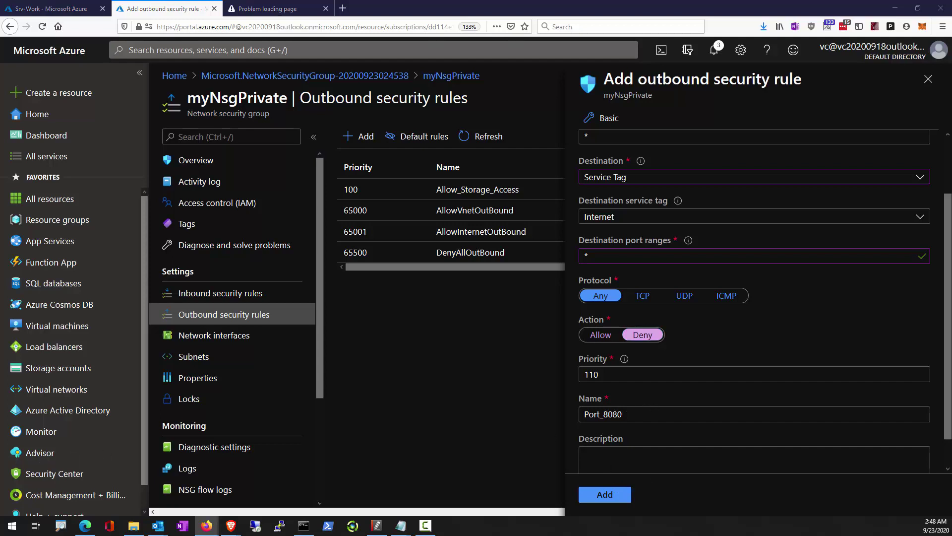
# Step: Name the second outbound rule Deny-Internet-All and add it to the network security group
pyautogui.doubleClick(697, 417)
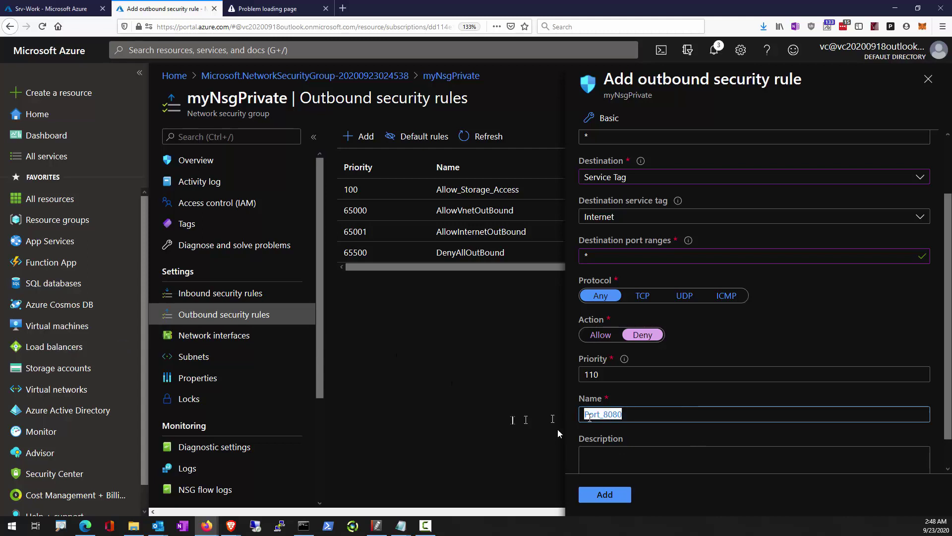
pyautogui.write('Deny-Internet-All')
pyautogui.click(620, 496)
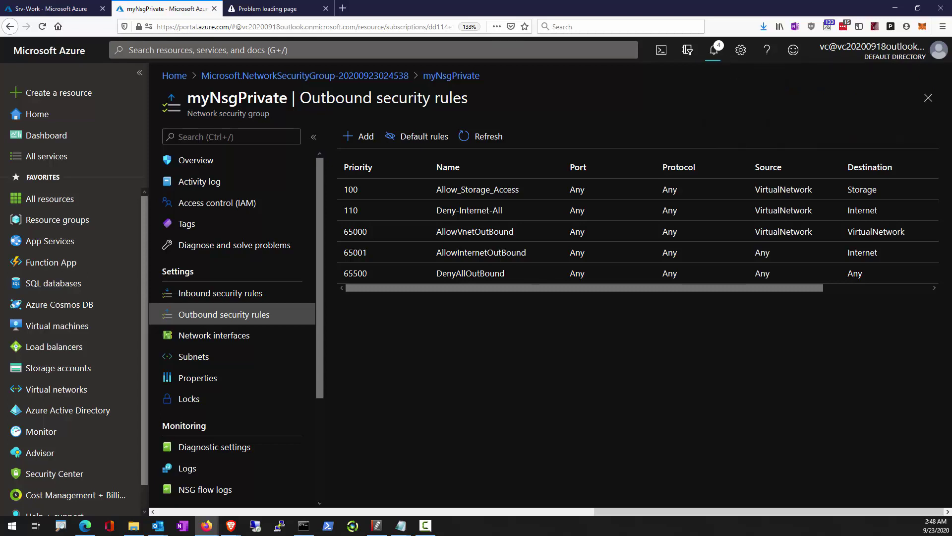
# Step: Start an inbound security rule for myNsgPrivate with destination VirtualNetwork, destination port 3389 and protocol TCP
pyautogui.click(204, 295)
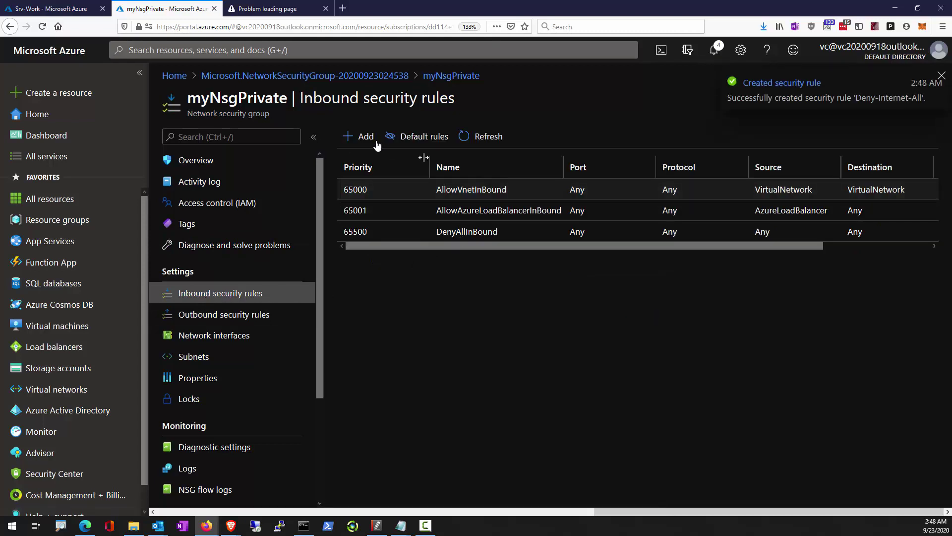
pyautogui.click(366, 137)
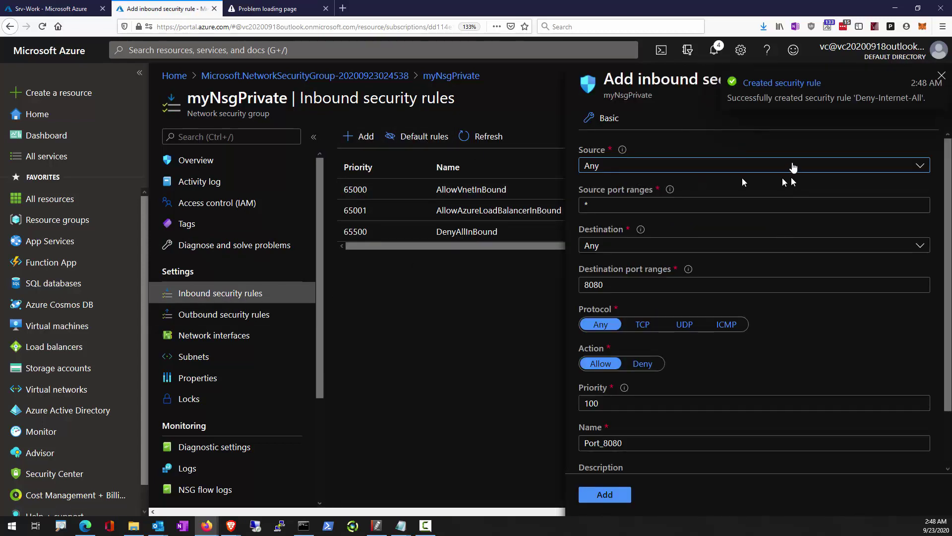
pyautogui.click(640, 245)
pyautogui.click(646, 304)
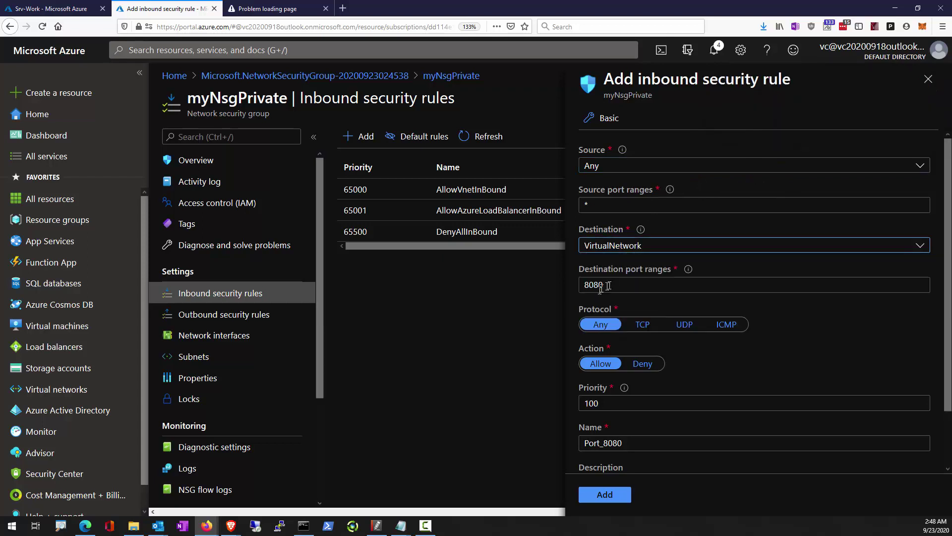
pyautogui.doubleClick(592, 286)
pyautogui.write('3389')
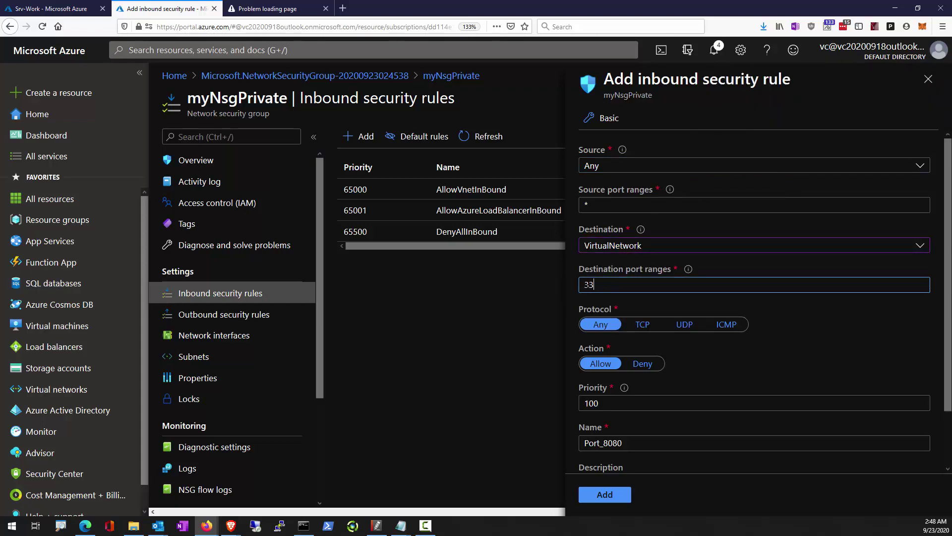
pyautogui.click(641, 325)
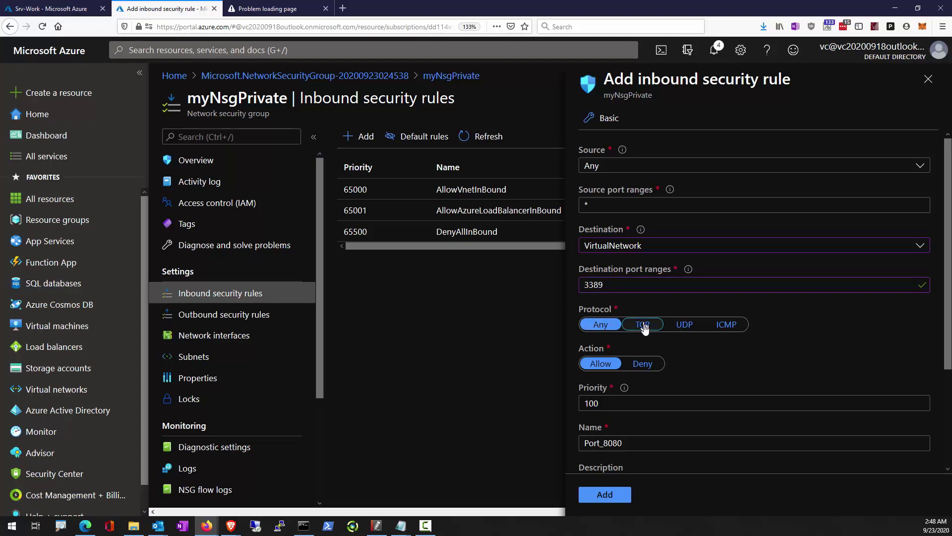
# Step: Set the inbound rule's priority to 1200, name it Allow-RDP-All and add it to the network security group
pyautogui.scroll(-2, 605, 367)
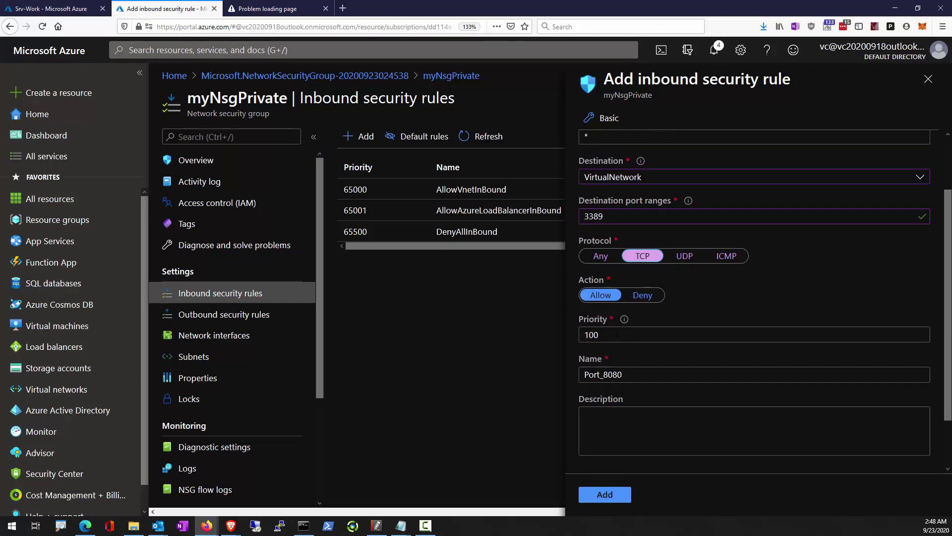
pyautogui.click(617, 334)
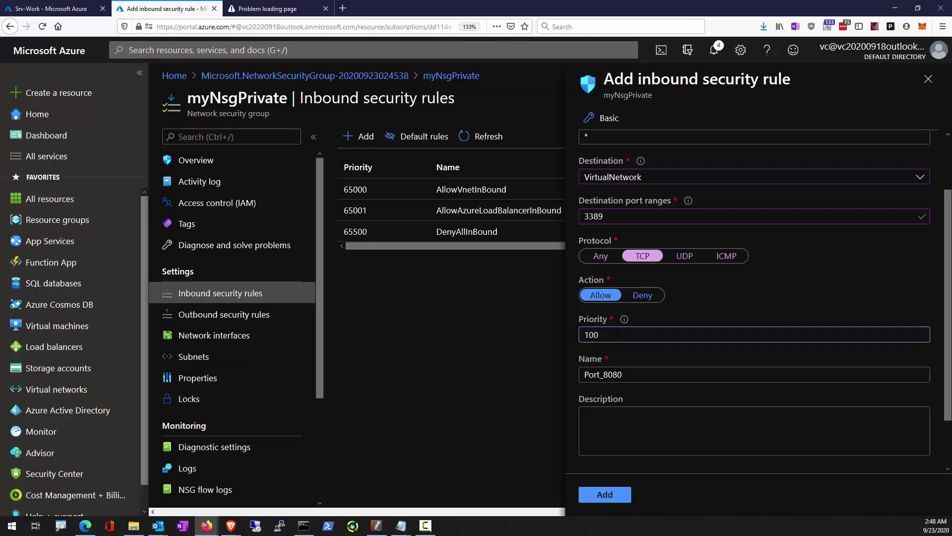
pyautogui.doubleClick(616, 333)
pyautogui.write('1200')
pyautogui.click(560, 333)
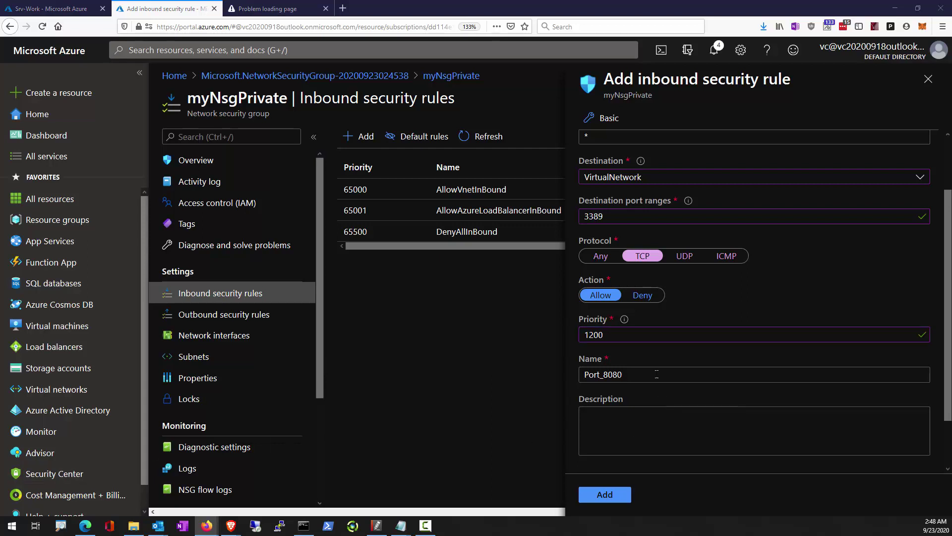
pyautogui.press('Tab')
pyautogui.write('Allow-RDP-All')
pyautogui.click(613, 502)
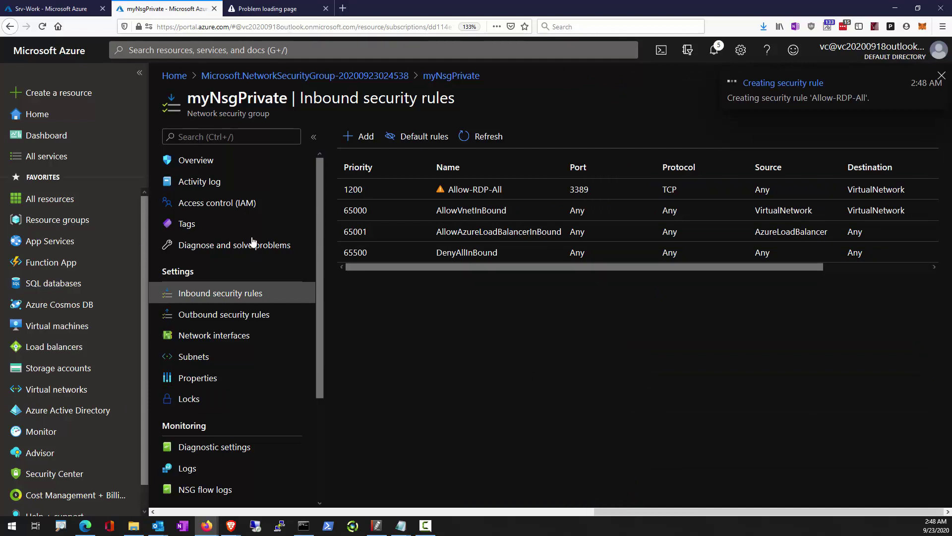
# Step: Associate myNsgPrivate with the Private subnet of myVirtualNetwork
pyautogui.click(197, 356)
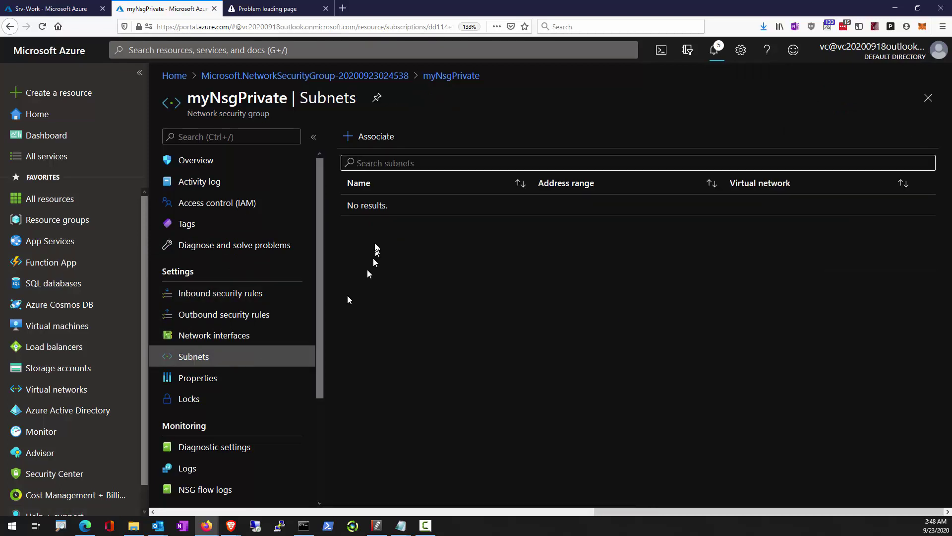
pyautogui.click(376, 137)
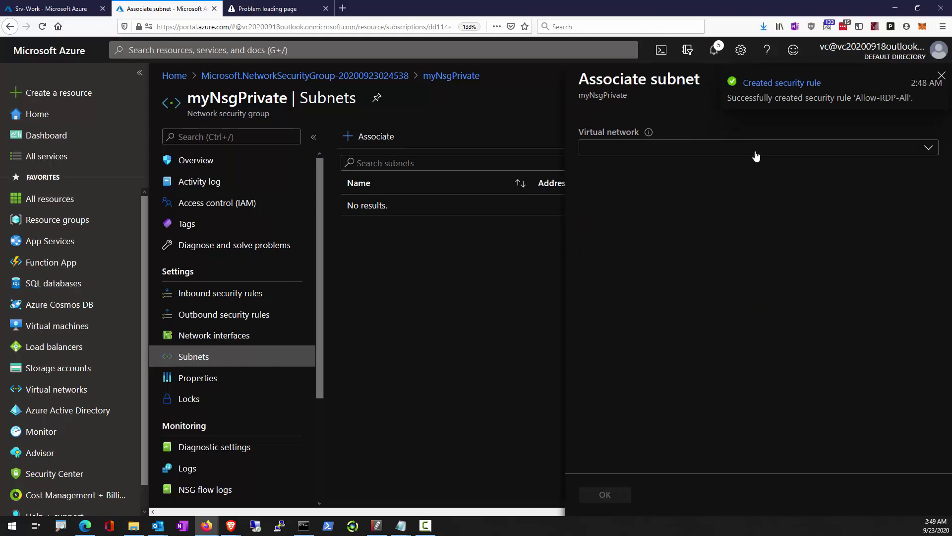
pyautogui.click(756, 152)
pyautogui.click(637, 210)
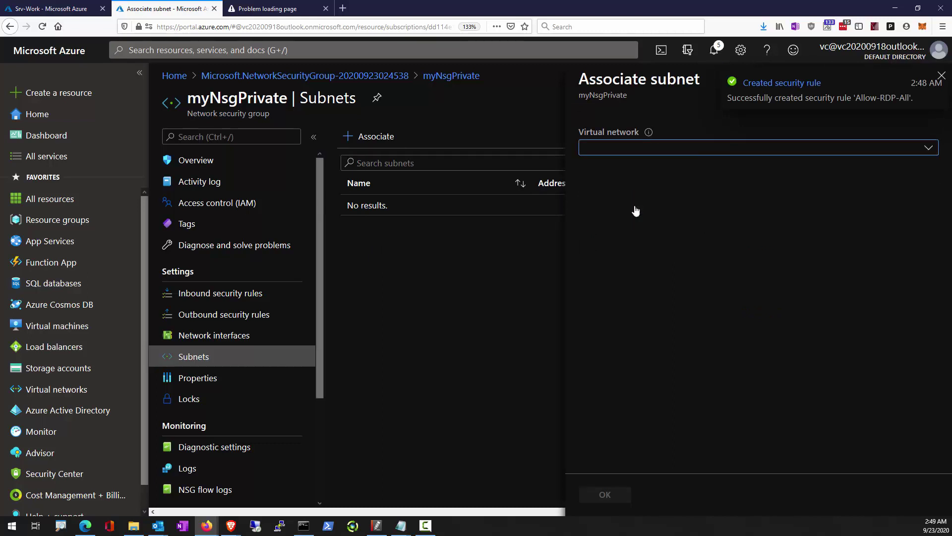
pyautogui.click(624, 194)
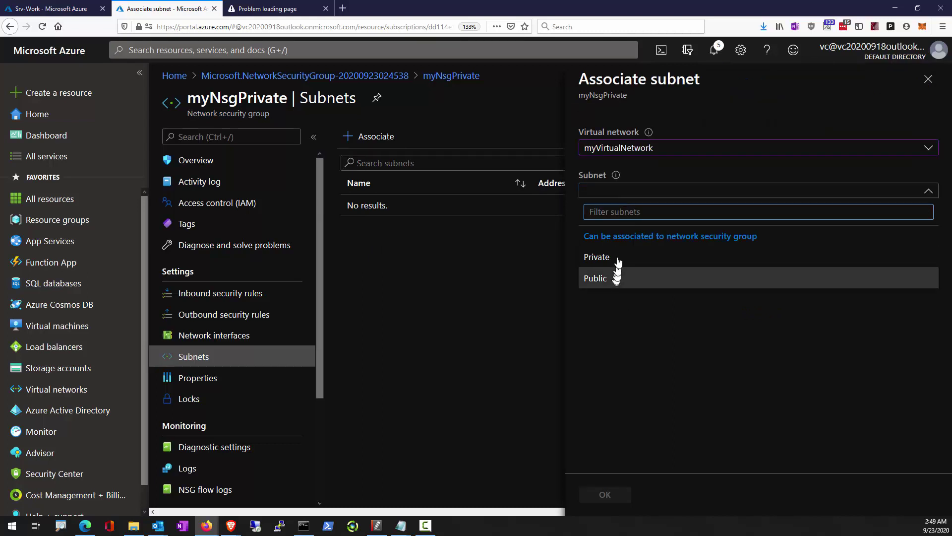
pyautogui.click(618, 258)
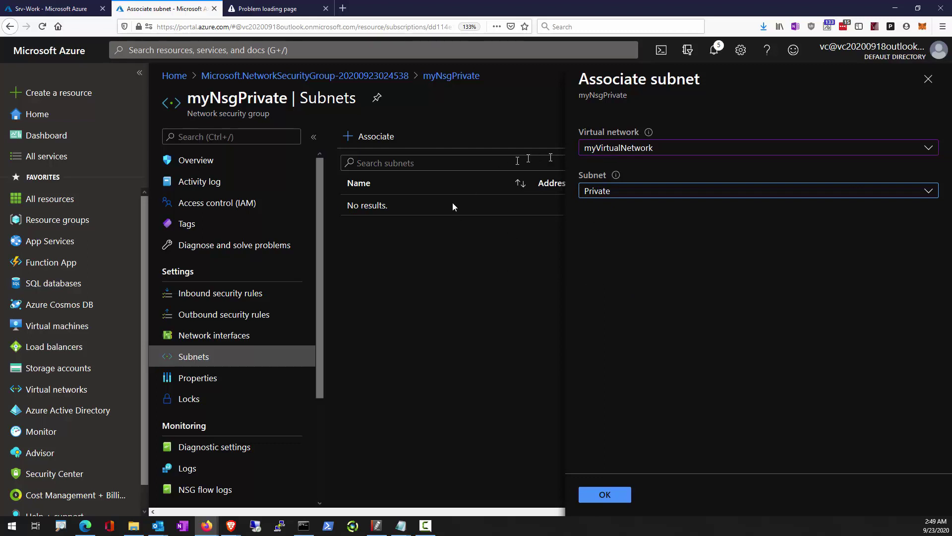
pyautogui.click(595, 496)
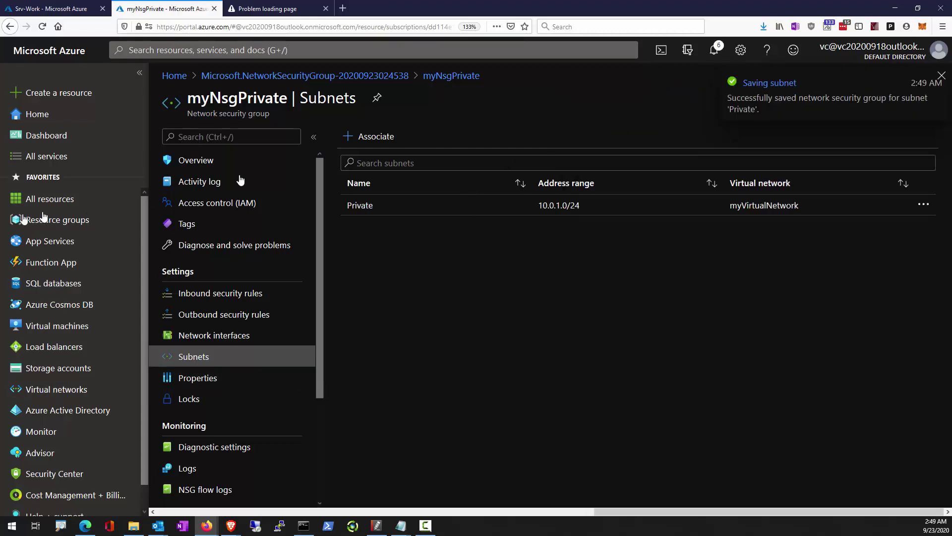
# Step: Find the Storage account resource in the Marketplace and start creating one
pyautogui.click(63, 97)
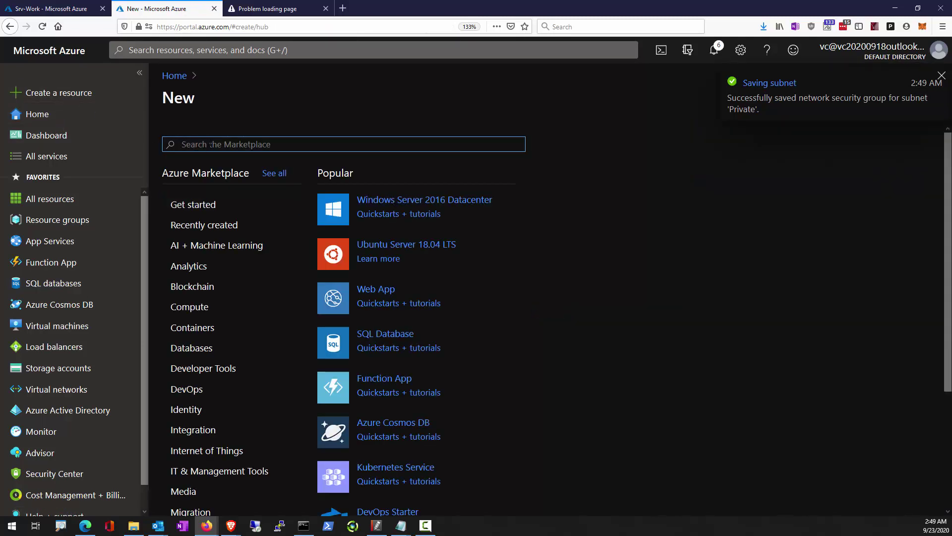
pyautogui.write('storage a')
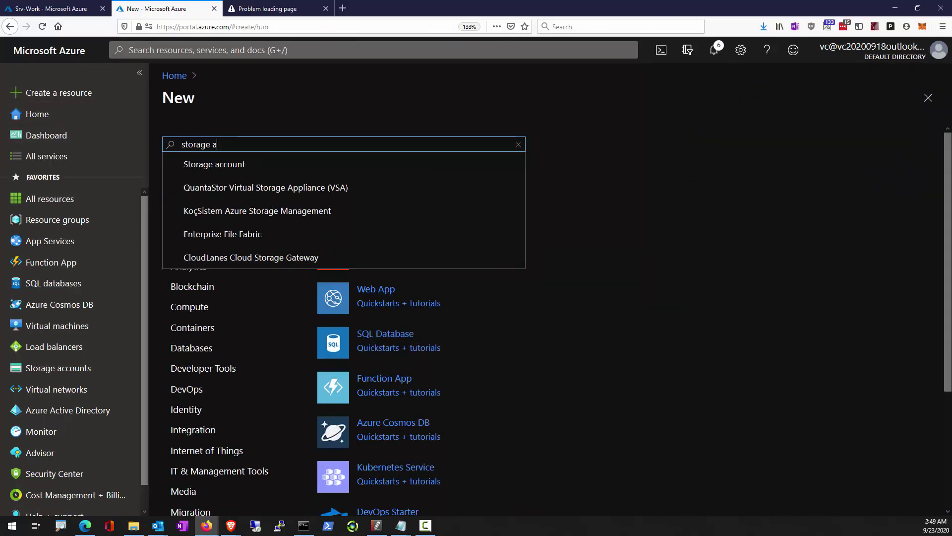
pyautogui.click(215, 163)
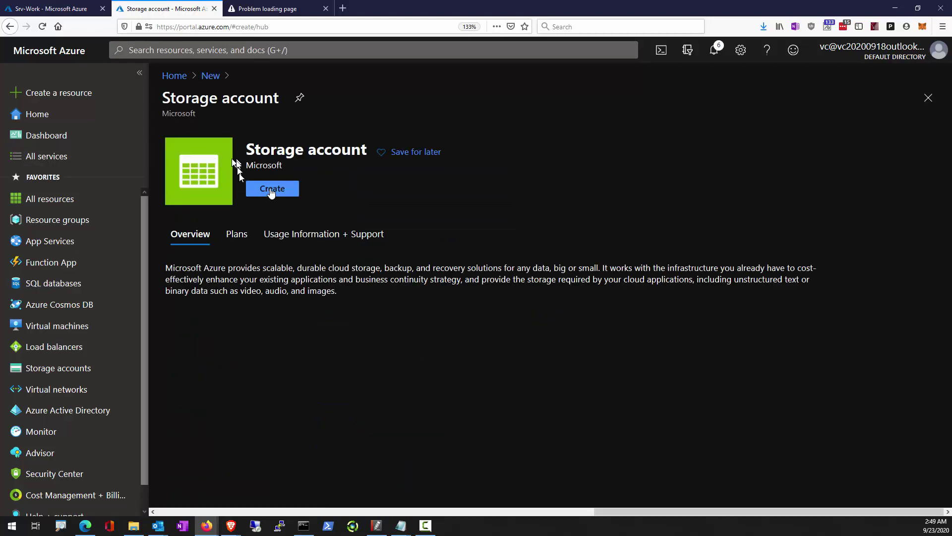
pyautogui.click(271, 191)
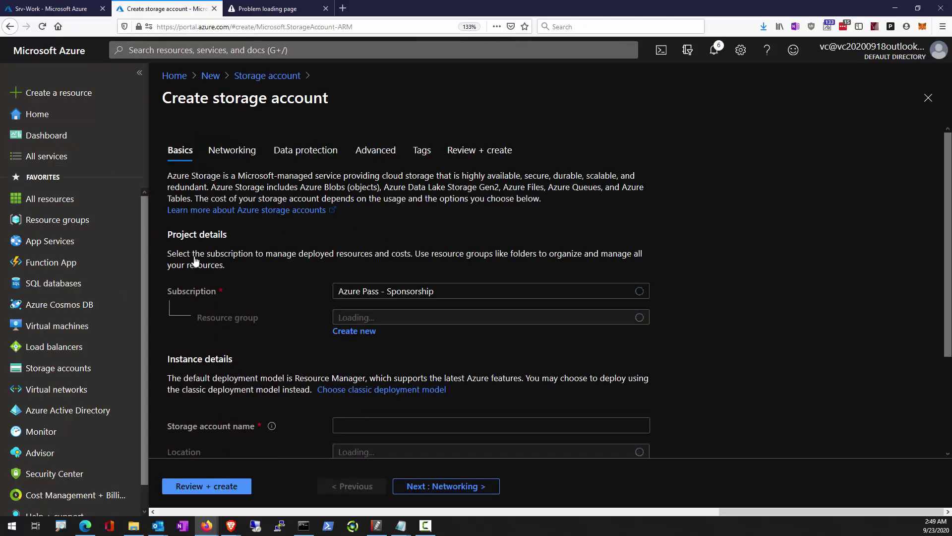
# Step: Assign the new storage account to resource group AZ500LAB12 and name it vc20200923lab
pyautogui.click(347, 318)
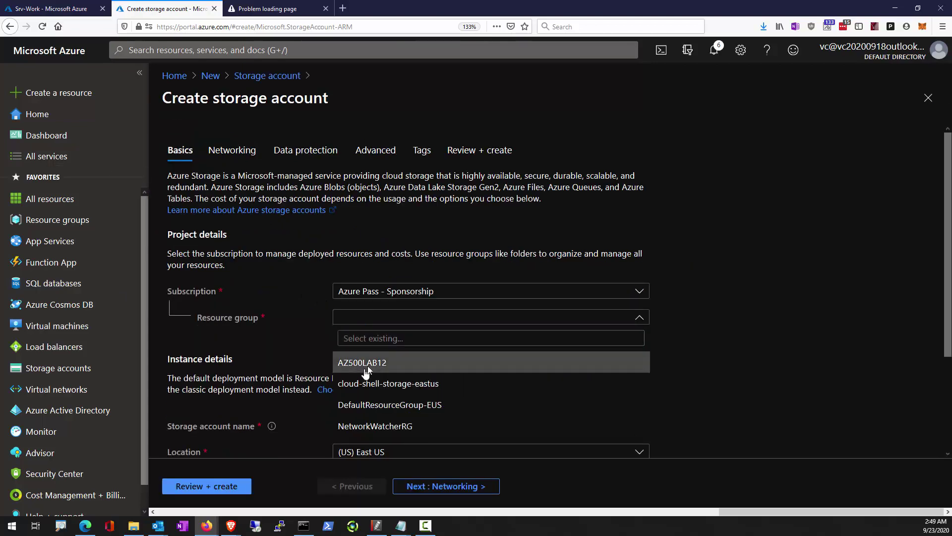
pyautogui.click(366, 366)
pyautogui.click(368, 423)
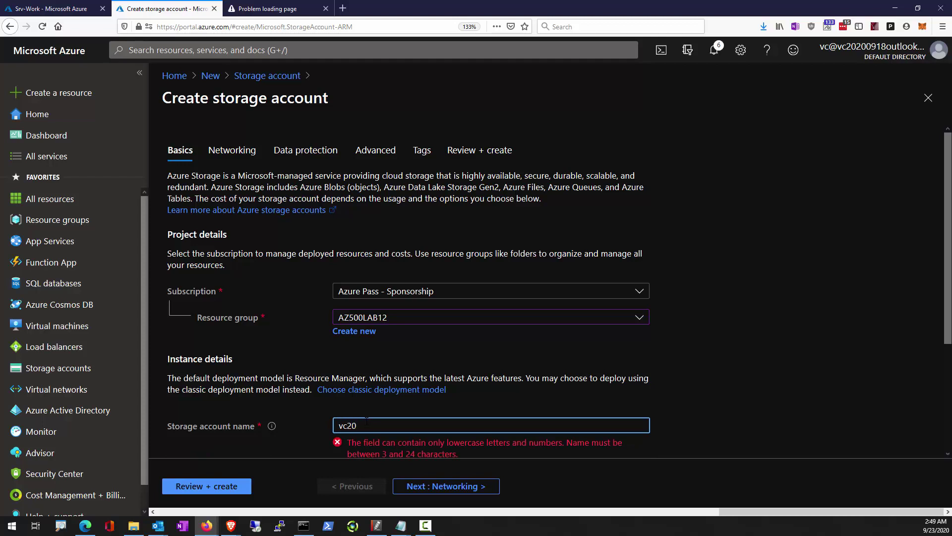
pyautogui.write('vc20200923lab')
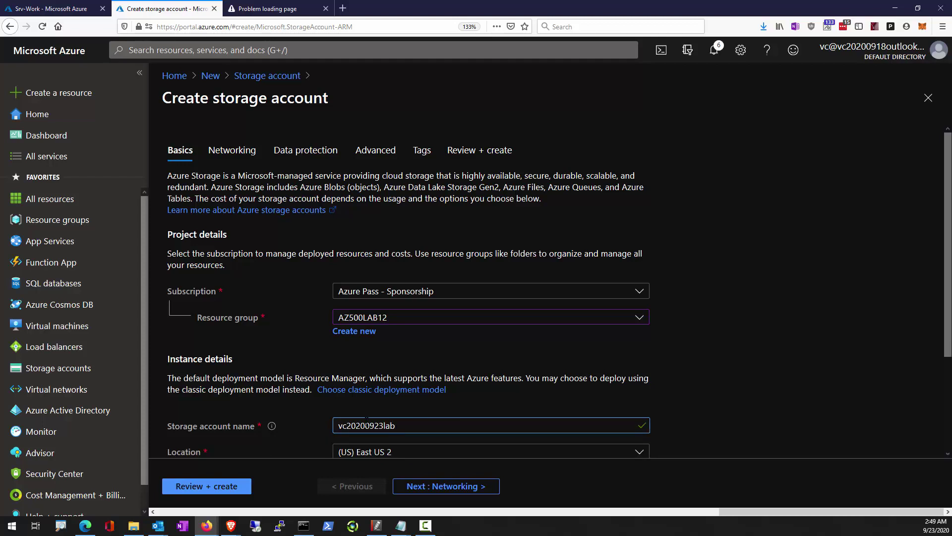
# Step: Set the storage account's replication to Locally-redundant storage (LRS), then validate and create the account
pyautogui.scroll(-3, 377, 337)
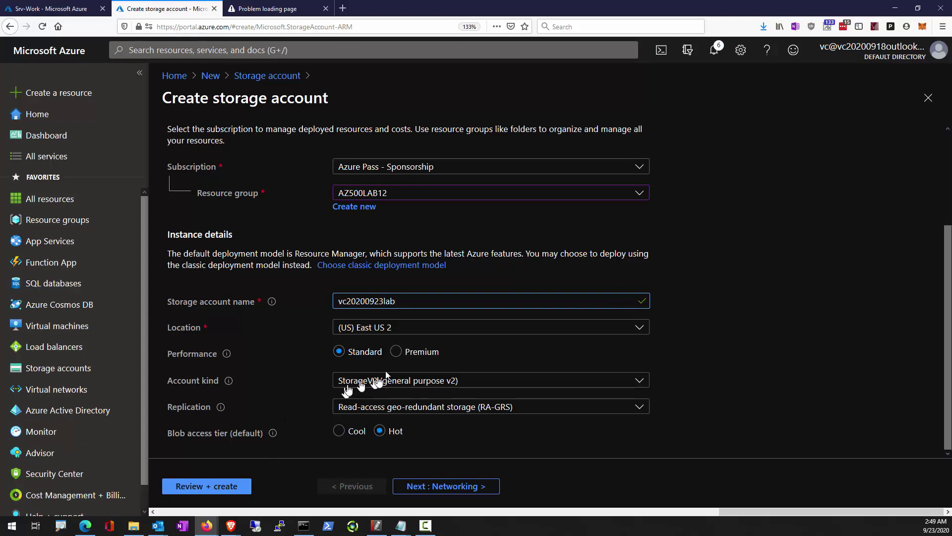
pyautogui.click(404, 409)
pyautogui.click(454, 224)
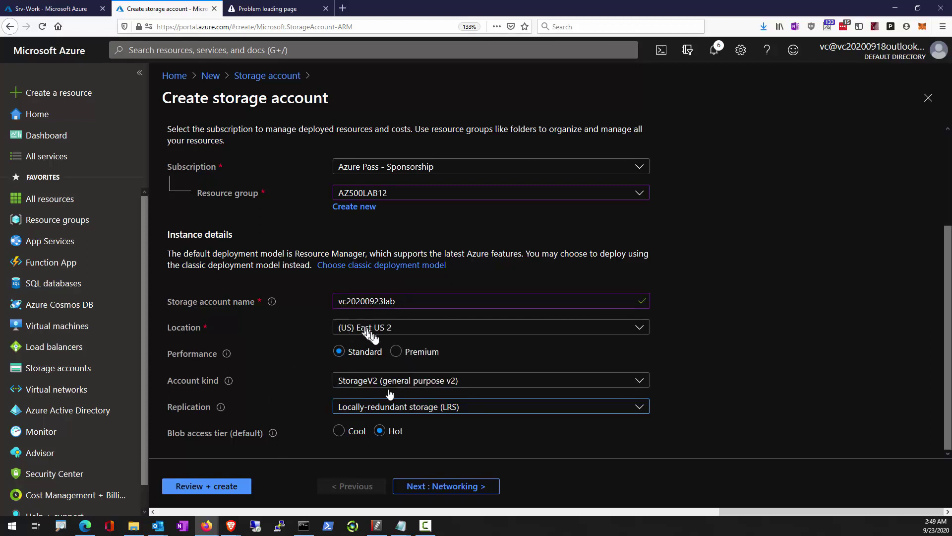
pyautogui.click(222, 485)
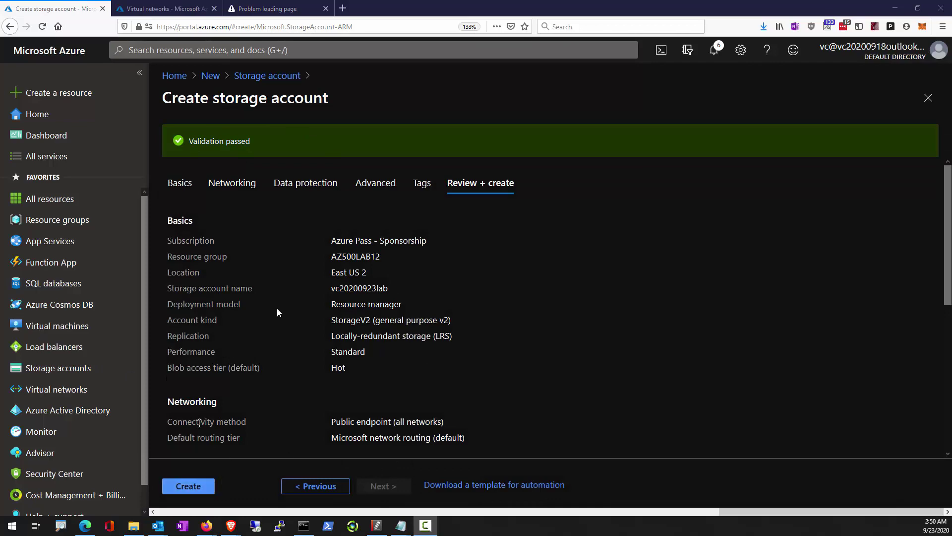
pyautogui.click(206, 492)
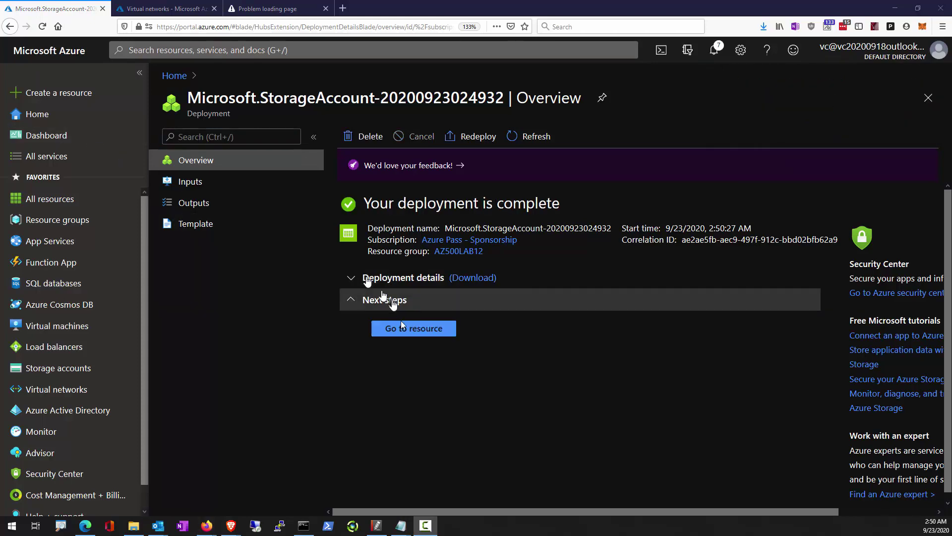
# Step: Go to the deployed storage account and open its file shares
pyautogui.click(404, 333)
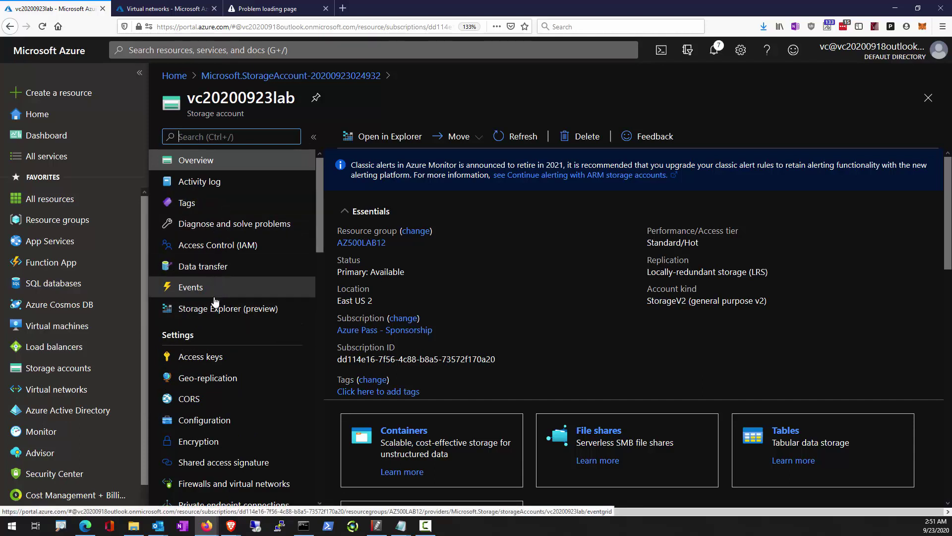
pyautogui.scroll(-6, 248, 365)
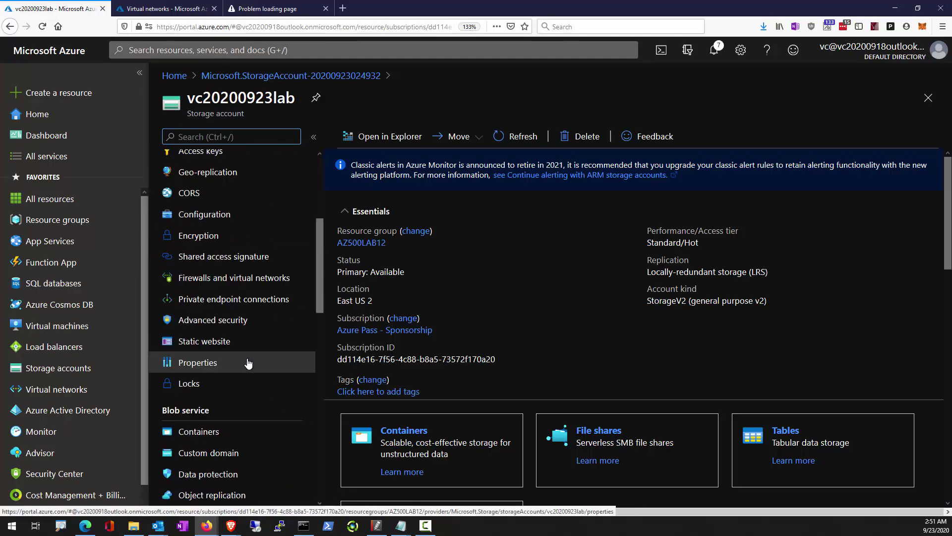
pyautogui.scroll(-3, 248, 365)
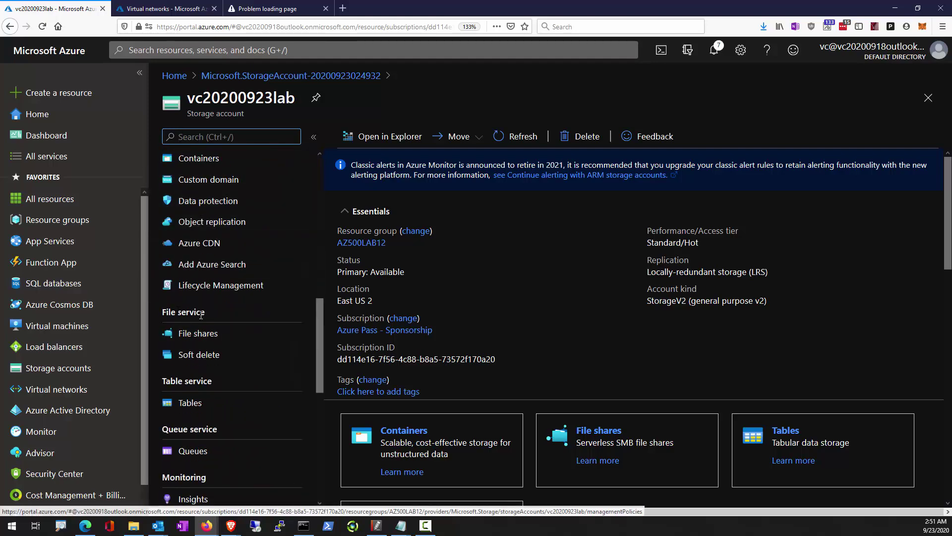
pyautogui.moveTo(166, 312); pyautogui.dragTo(213, 314)
pyautogui.click(206, 333)
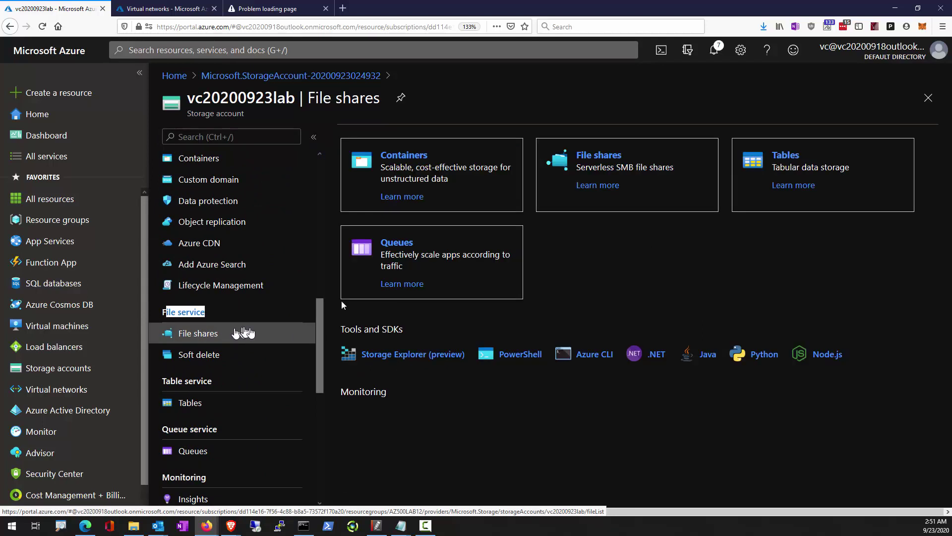
# Step: Create a file share named my-file-share with a quota of 10 GiB
pyautogui.click(361, 135)
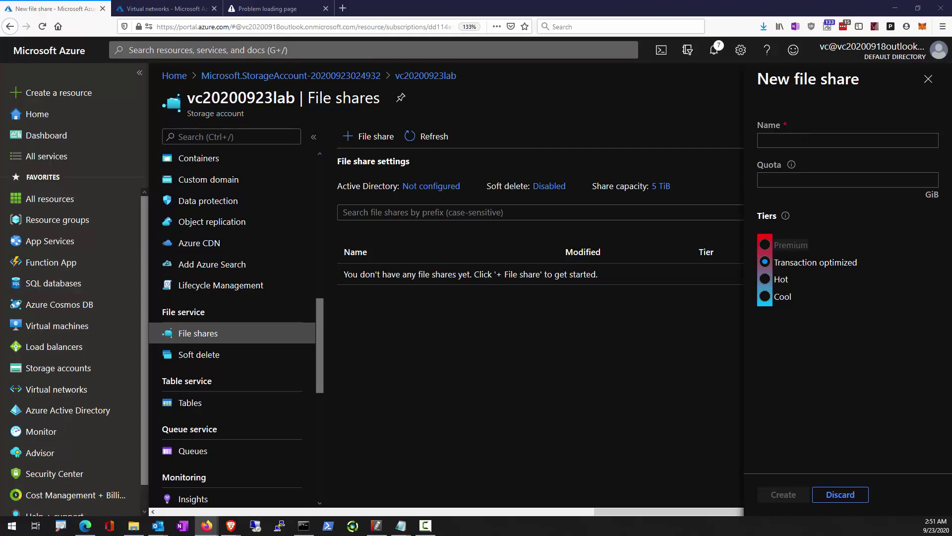
pyautogui.write('my-file-share')
pyautogui.click(831, 180)
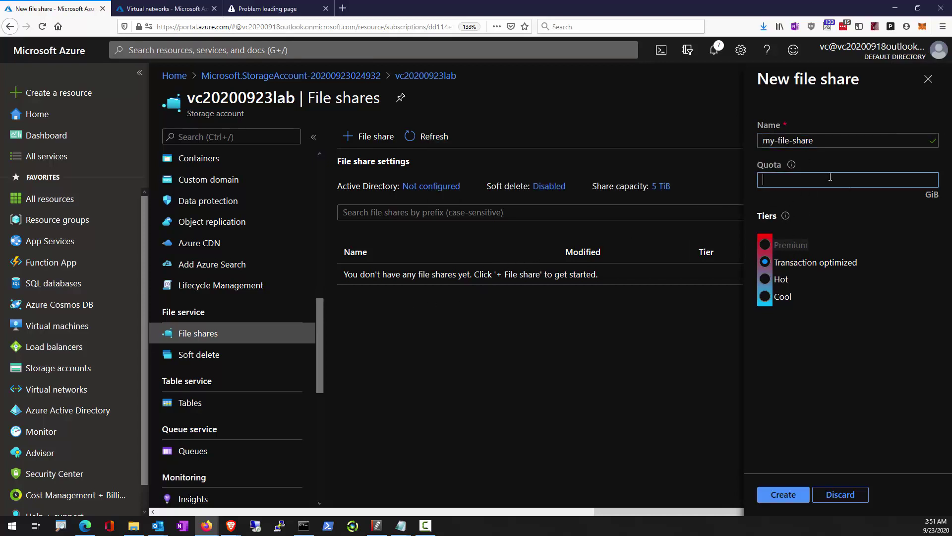
pyautogui.write('10')
pyautogui.click(791, 499)
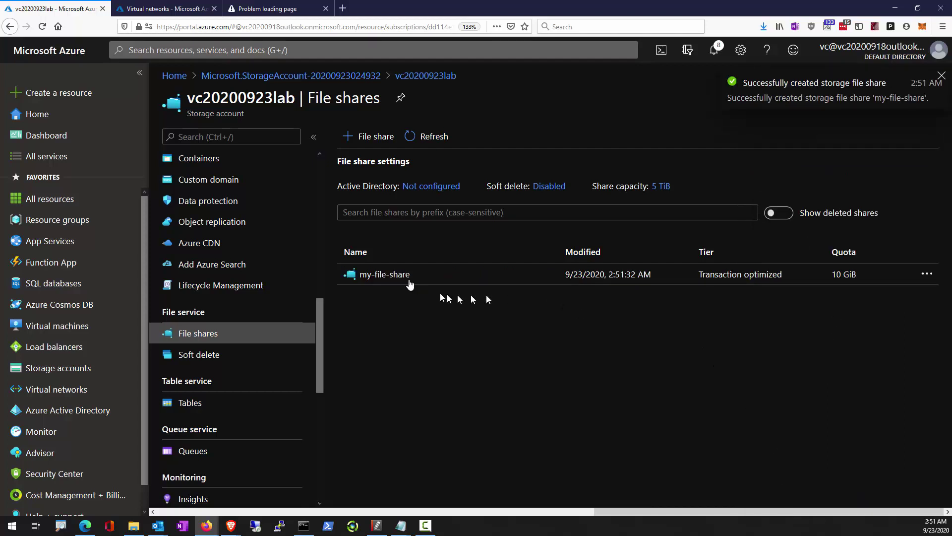
# Step: Open the connection details for my-file-share and copy the Windows script that mounts it as drive Z
pyautogui.click(385, 274)
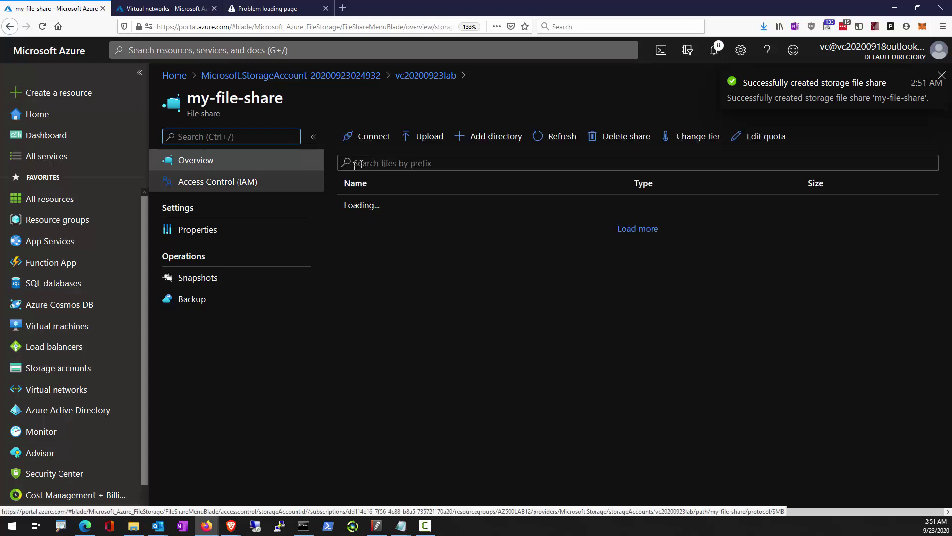
pyautogui.click(371, 137)
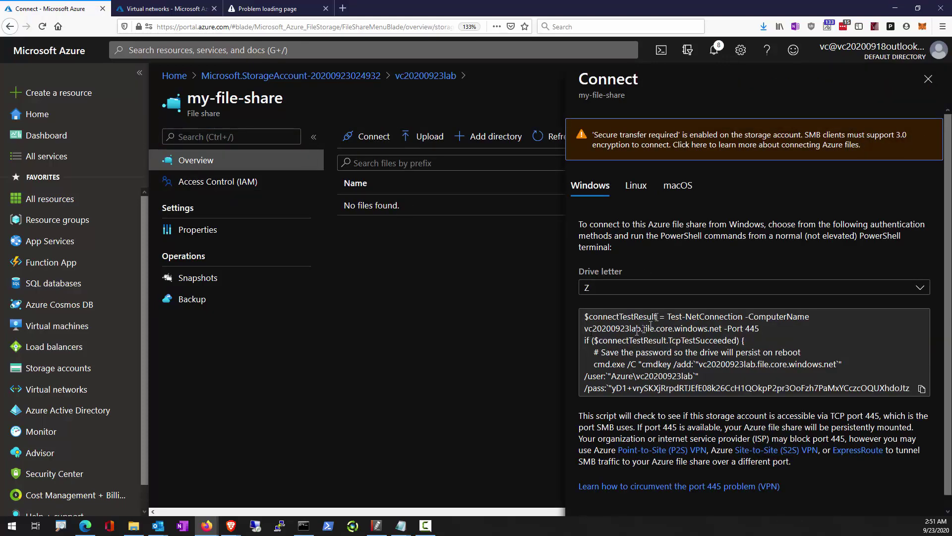
pyautogui.moveTo(585, 318); pyautogui.dragTo(911, 388)
pyautogui.click(923, 389)
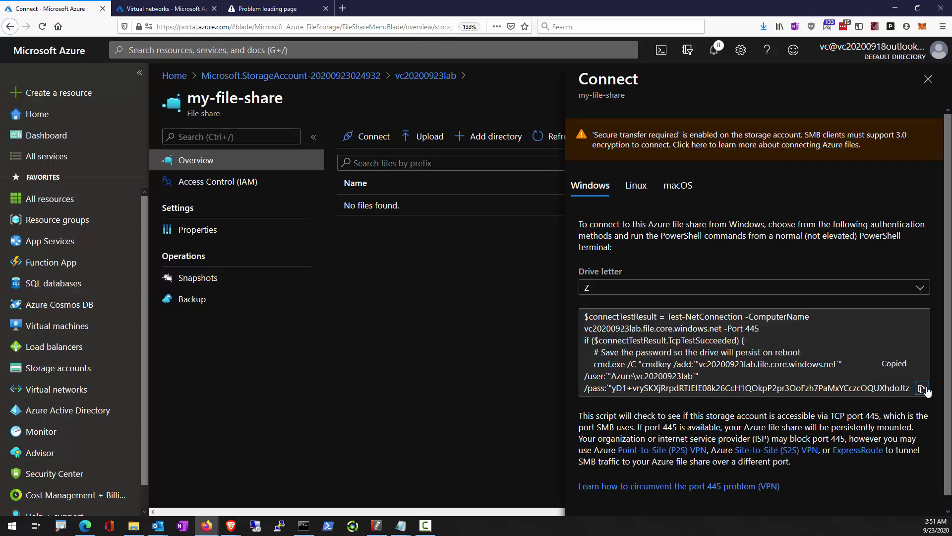
# Step: Switch to the untitled Notepad document and replace its contents with the copied connection script, including the storage account key
pyautogui.moveTo(401, 525)
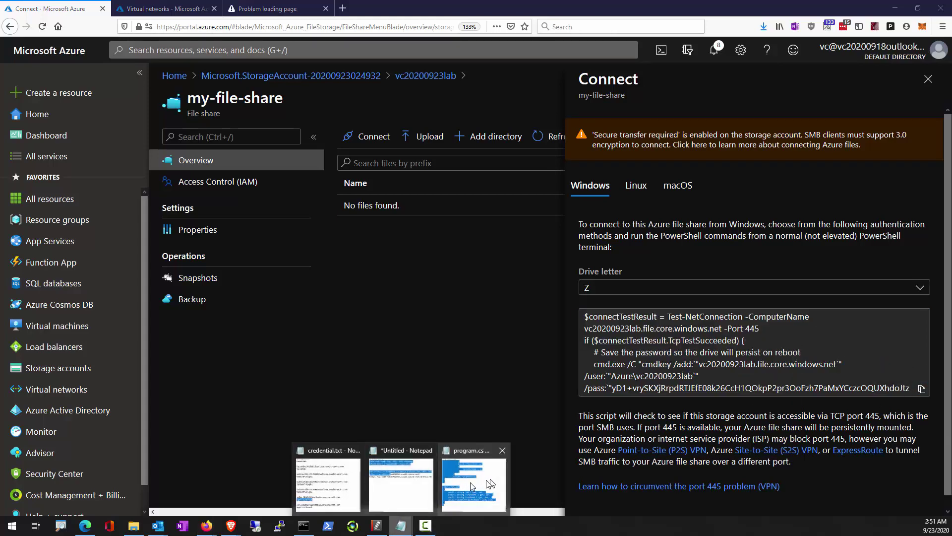
pyautogui.click(401, 484)
pyautogui.hscroll(3, 328, 280)
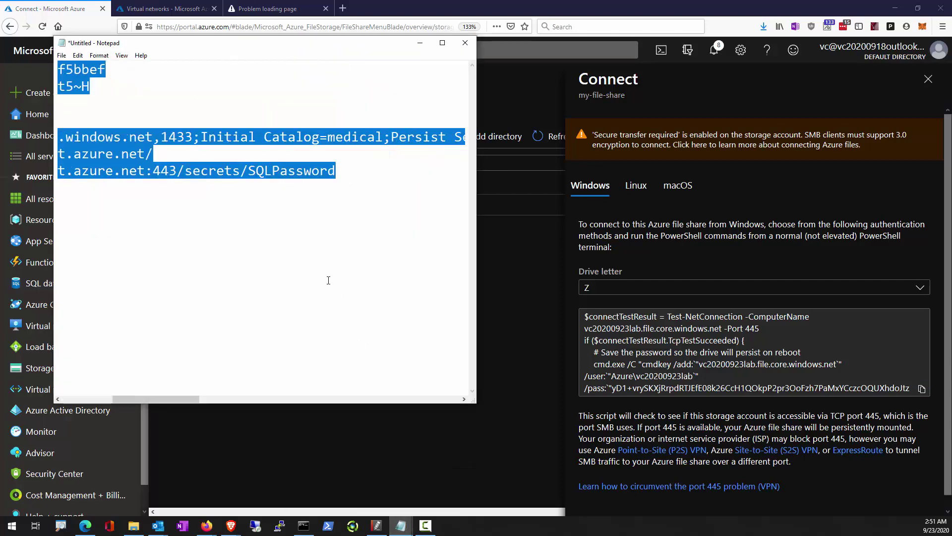
pyautogui.hotkey('ctrl', 'v')
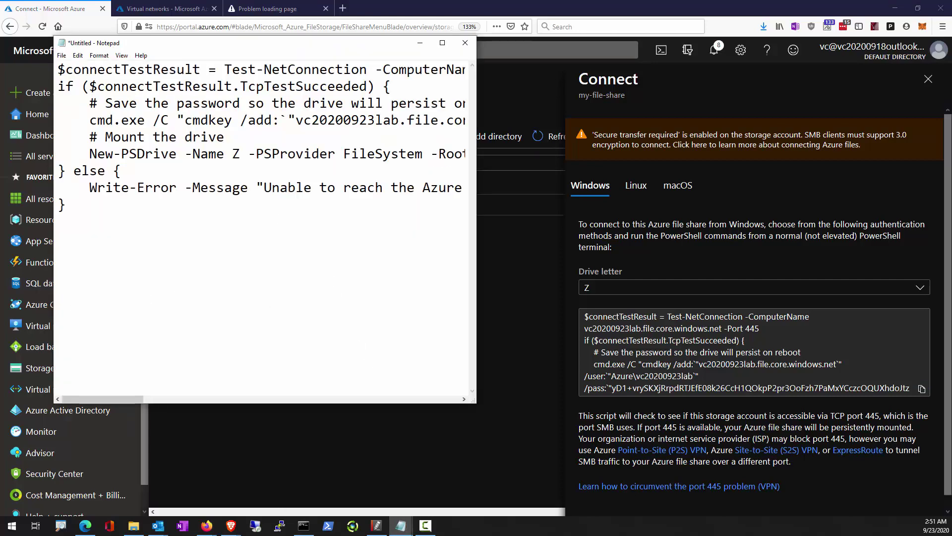
# Step: Return to the vc20200923lab storage account in the browser and set its firewall to allow access from selected networks
pyautogui.hotkey('alt', 'Tab')
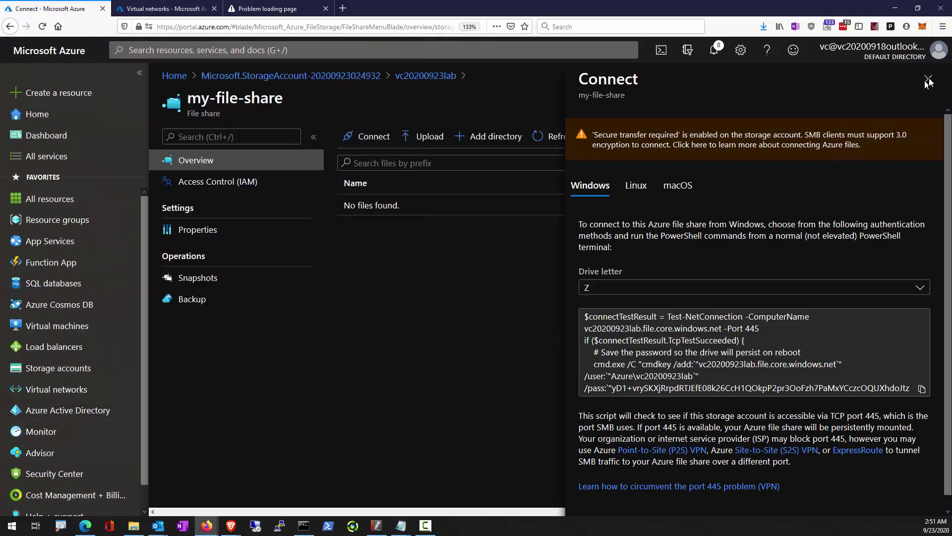
pyautogui.click(928, 82)
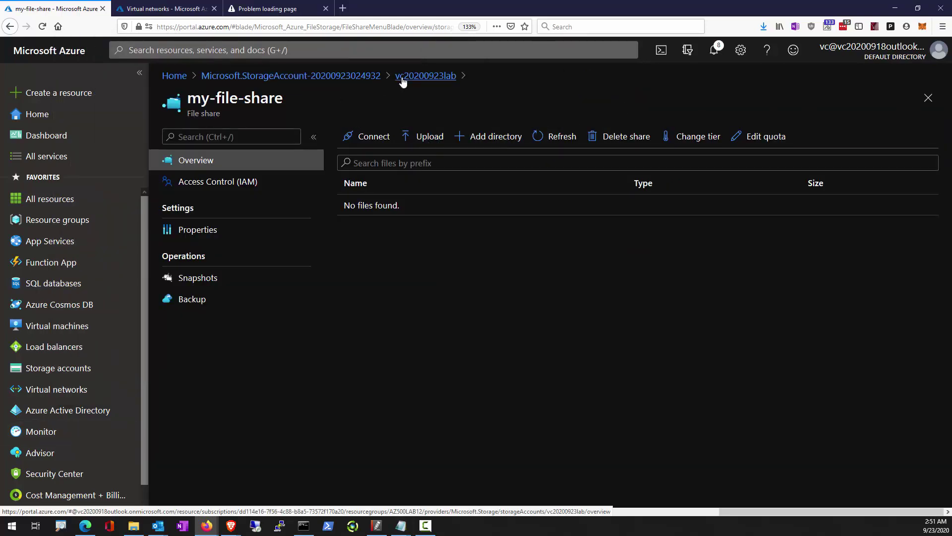
pyautogui.click(403, 78)
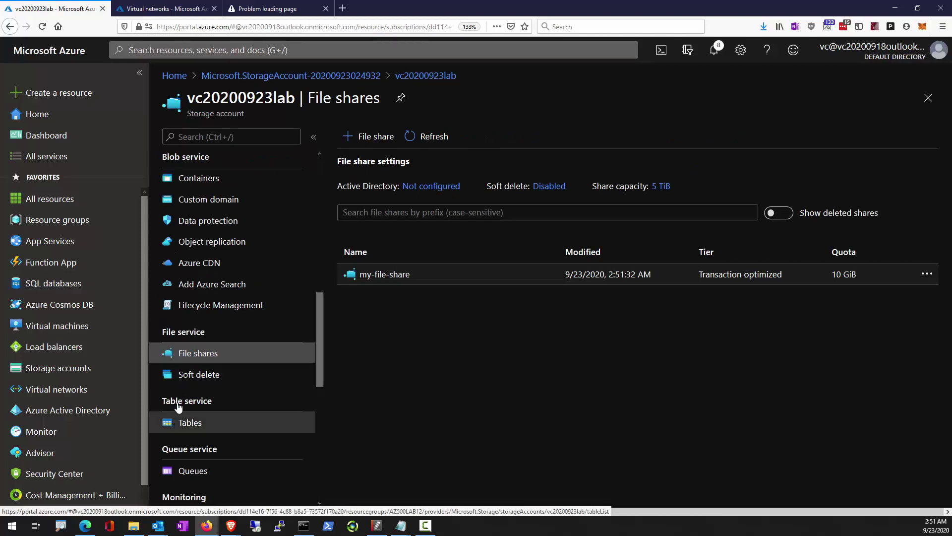
pyautogui.scroll(5, 178, 407)
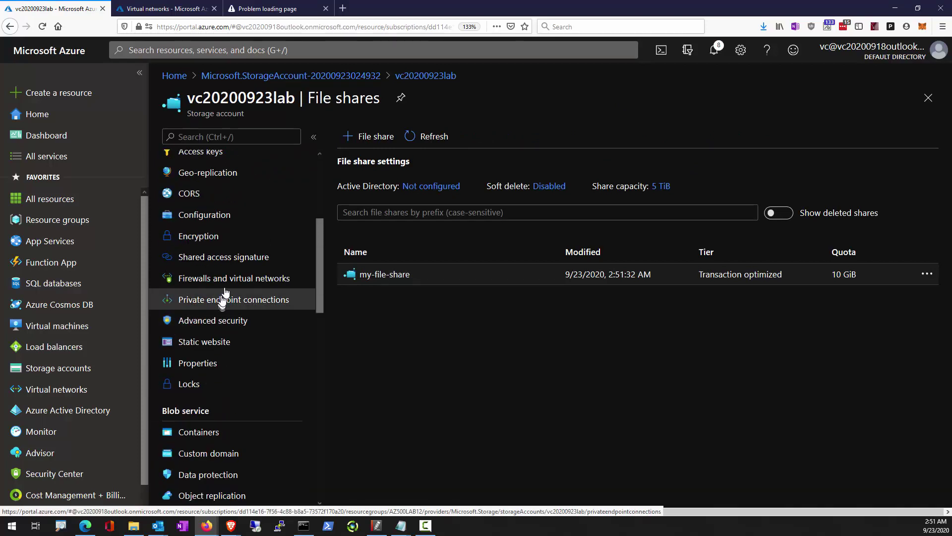
pyautogui.click(230, 278)
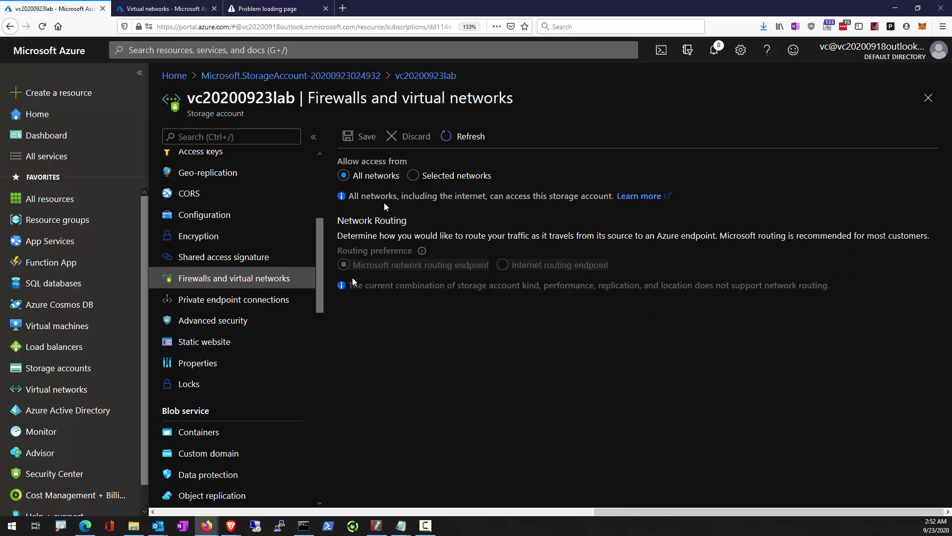
pyautogui.click(413, 177)
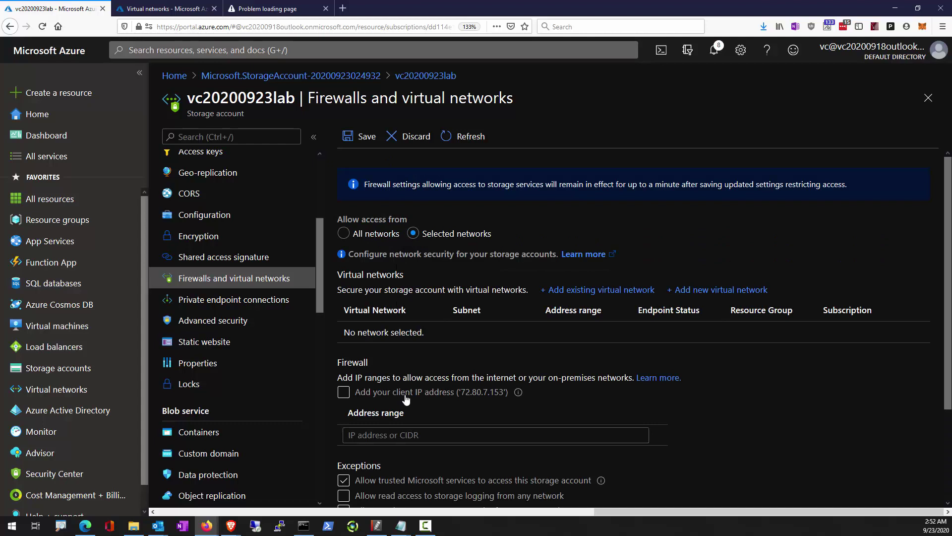
# Step: Add the existing virtual network myVirtualNetwork with its Private subnet to the storage account's allowed networks
pyautogui.scroll(-3, 406, 399)
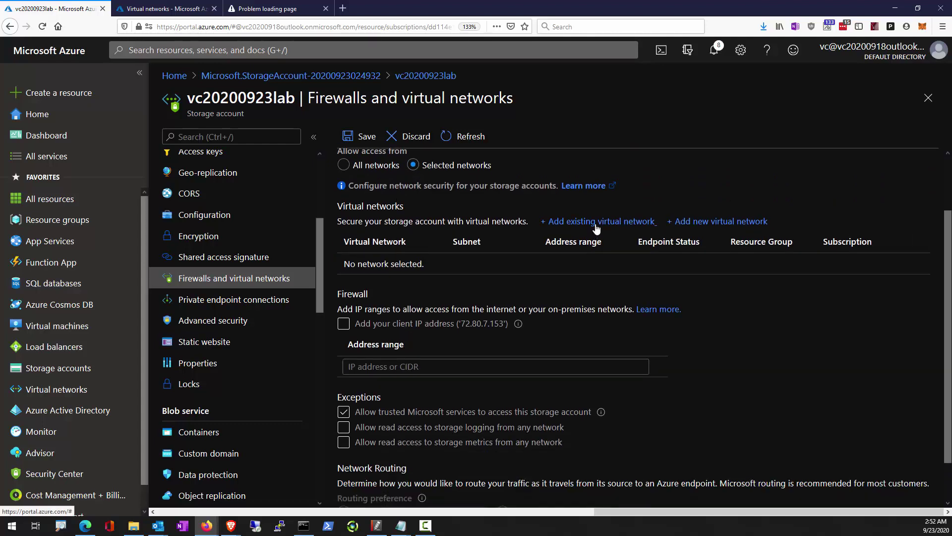
pyautogui.click(597, 222)
pyautogui.click(796, 182)
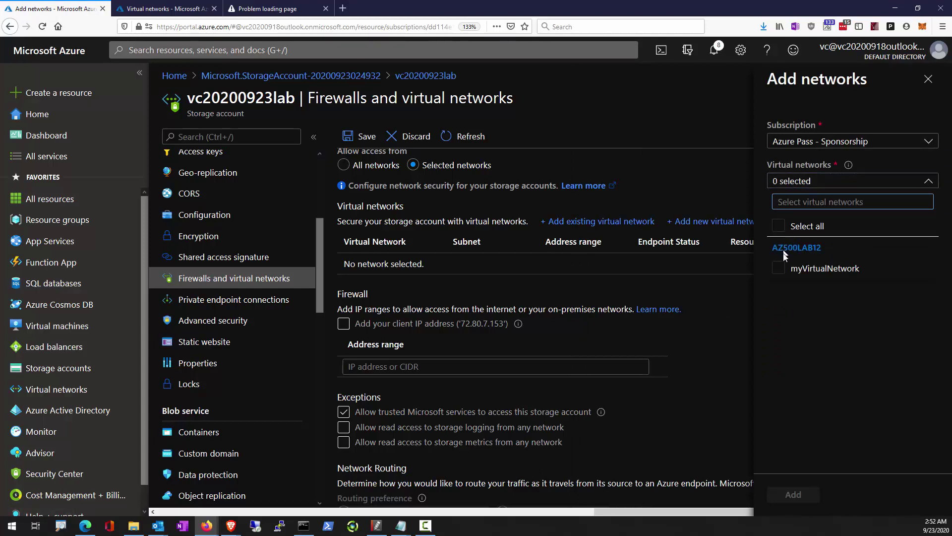
pyautogui.click(778, 268)
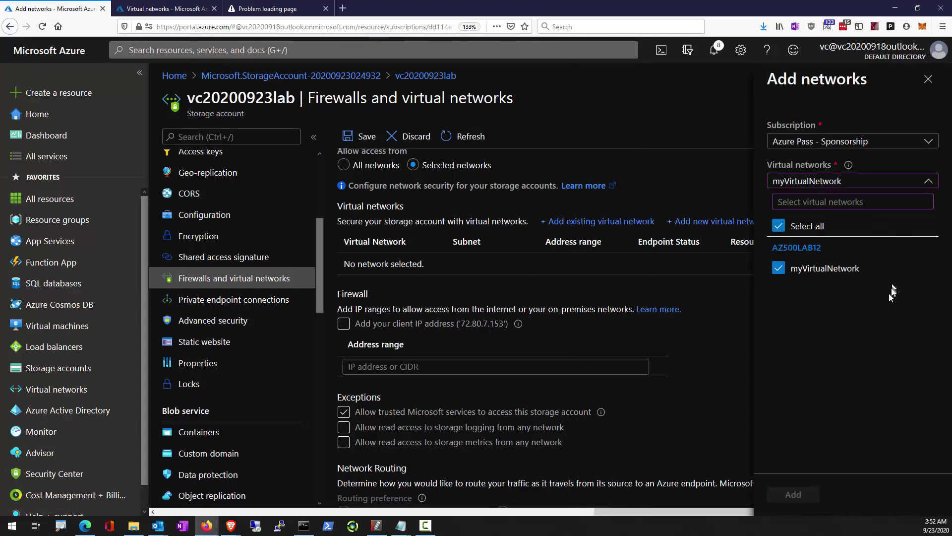
pyautogui.click(904, 185)
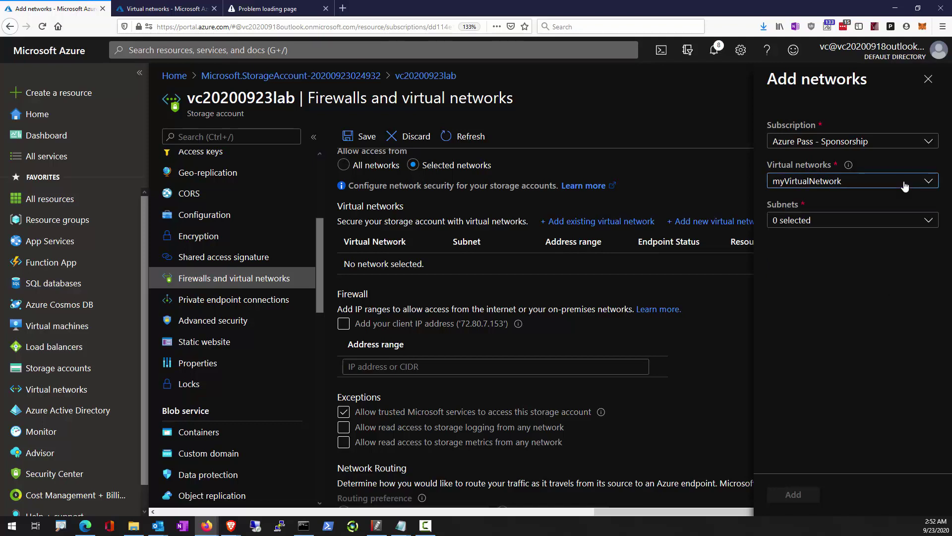
pyautogui.click(891, 218)
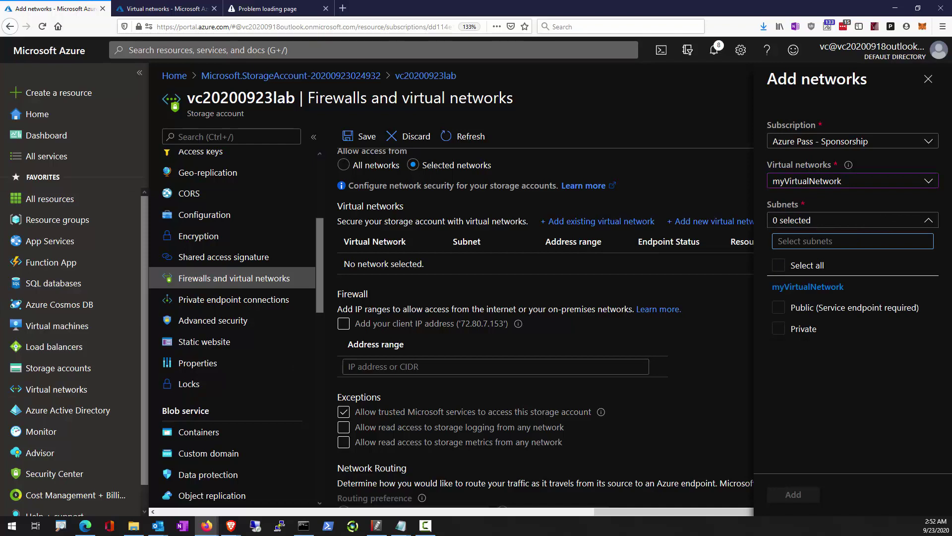
pyautogui.click(828, 226)
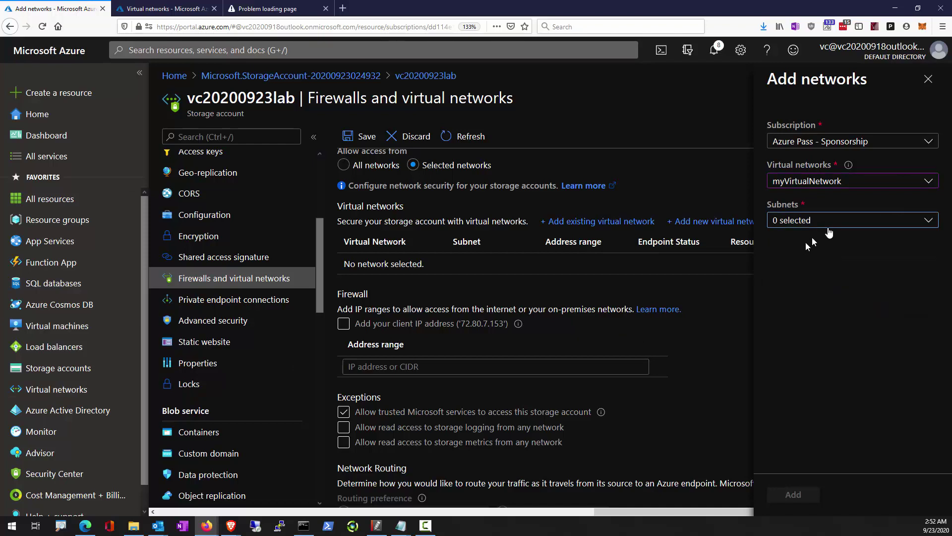
pyautogui.click(828, 225)
pyautogui.click(778, 329)
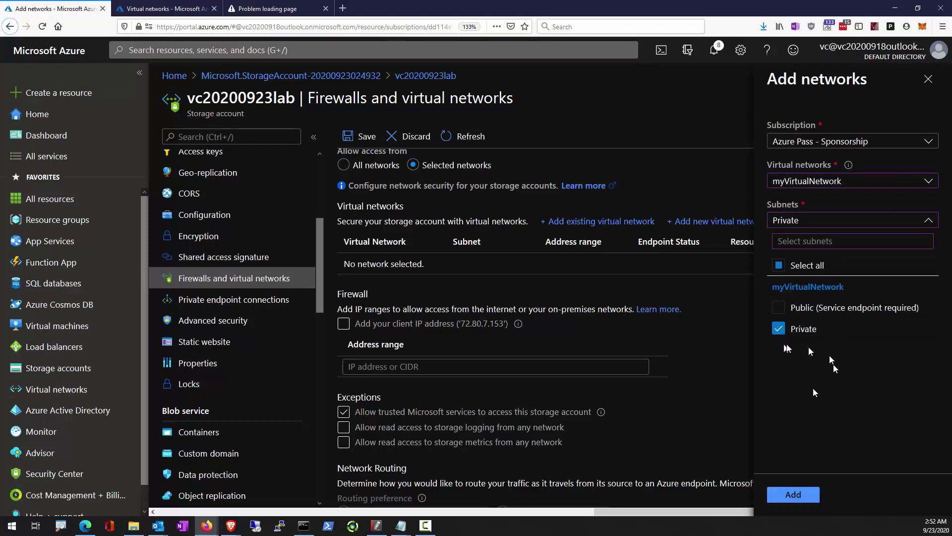
pyautogui.click(791, 497)
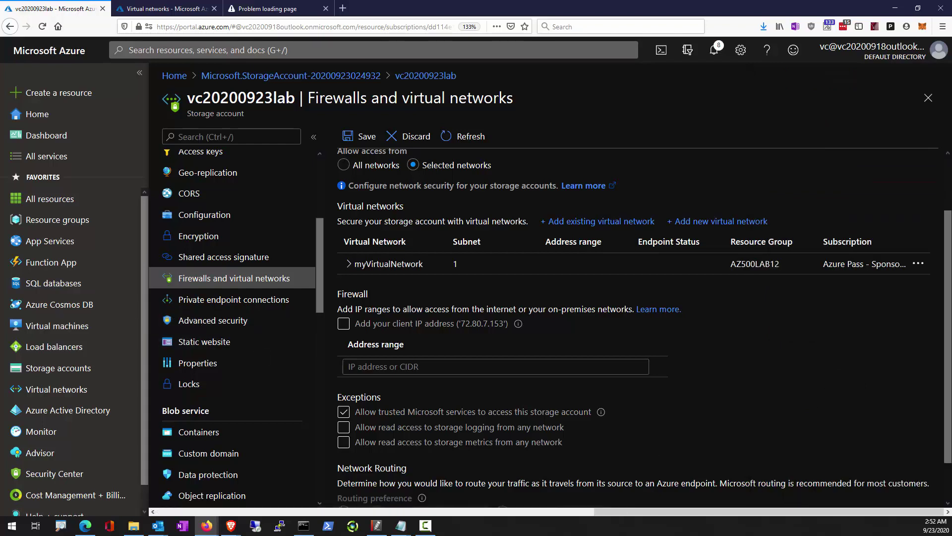
# Step: Start a Windows Server 2016 Datacenter virtual machine in resource group AZ500LAB12 and name it myVmPrivate
pyautogui.click(67, 101)
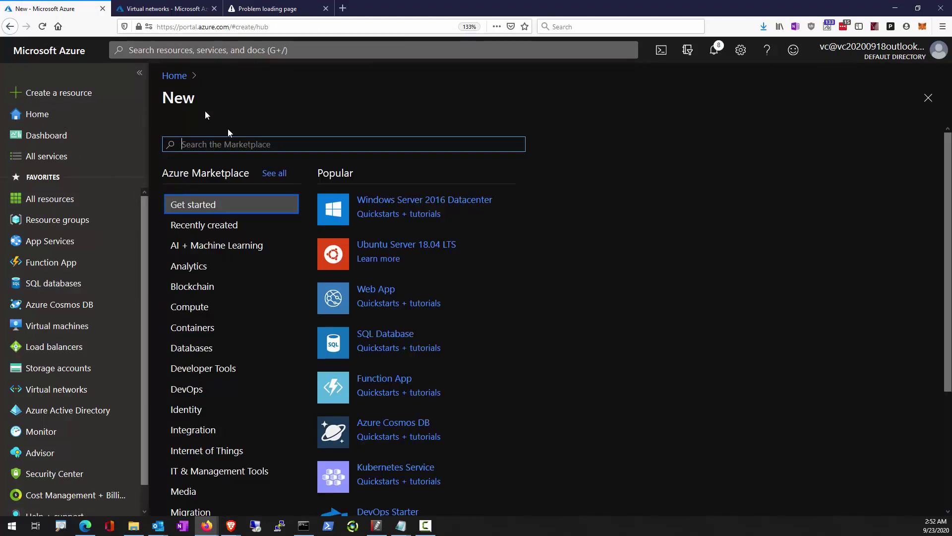
pyautogui.click(390, 205)
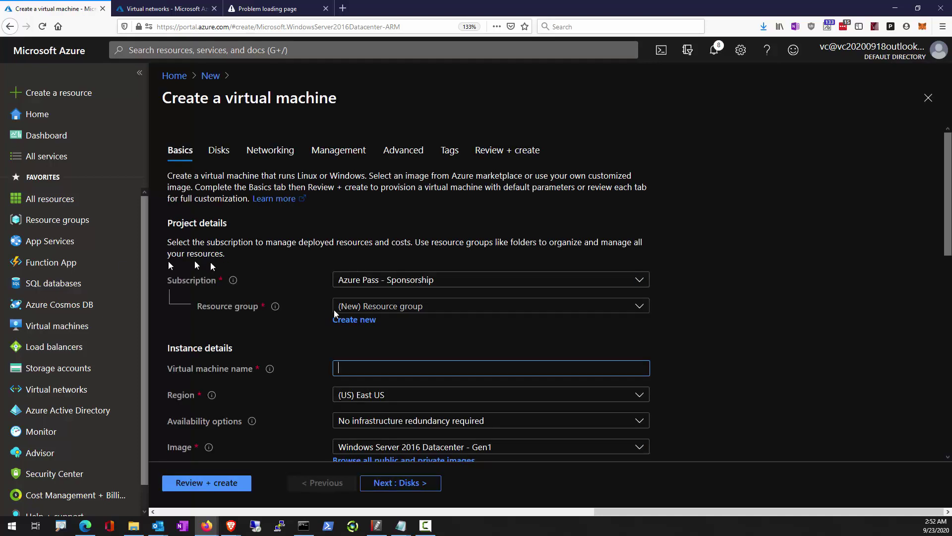
pyautogui.click(366, 306)
pyautogui.click(350, 351)
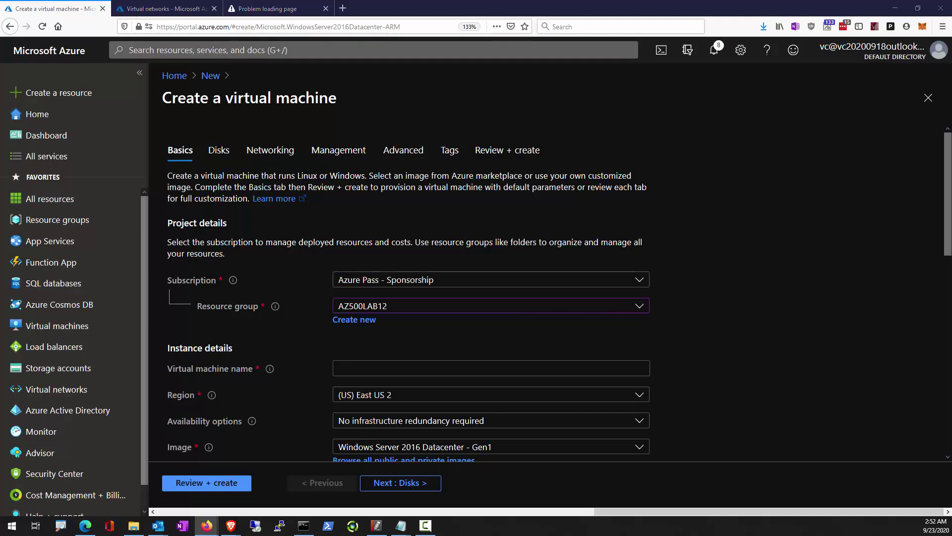
pyautogui.click(397, 367)
pyautogui.hotkey('ctrl', 'v')
# Step: Set the virtual machine's administrator username to localadmin, then enter and confirm the administrator password
pyautogui.scroll(-3, 315, 331)
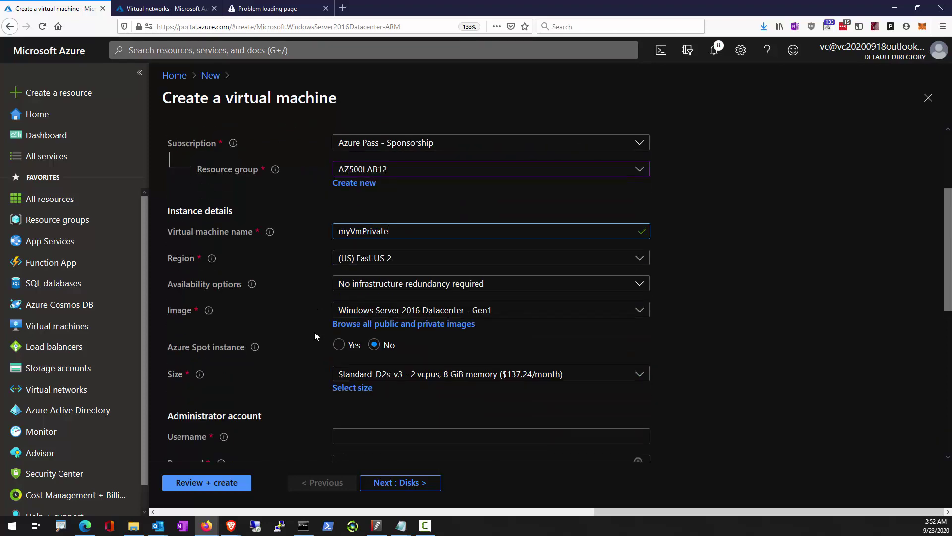
pyautogui.scroll(-2, 314, 335)
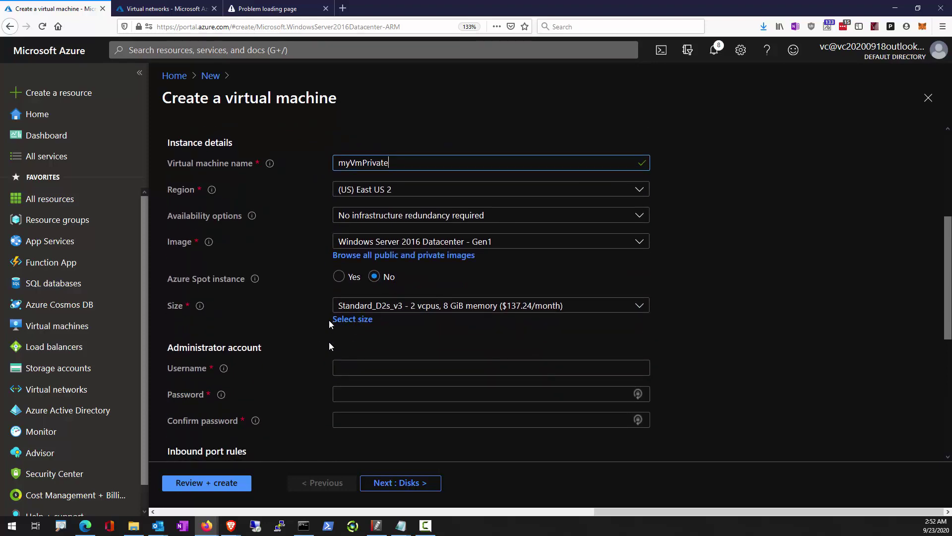
pyautogui.scroll(-2, 329, 346)
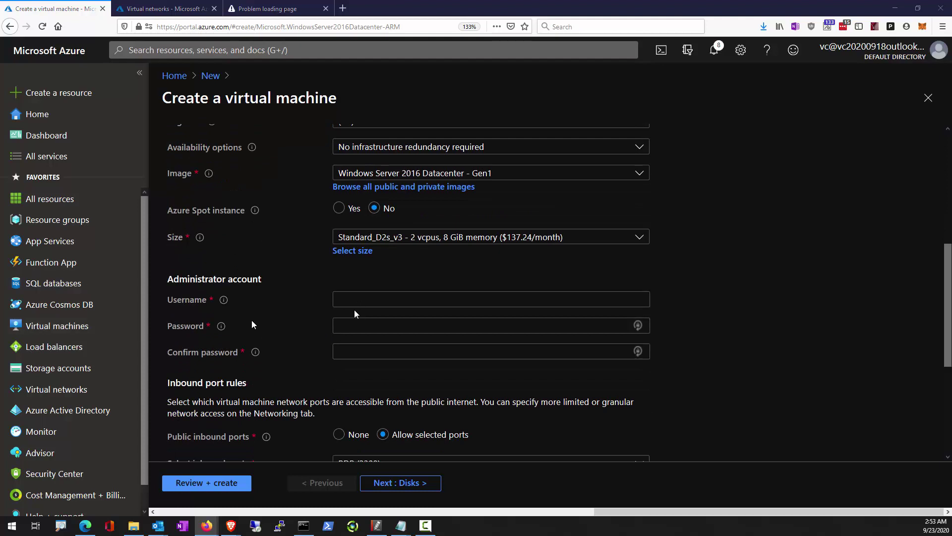
pyautogui.click(369, 304)
pyautogui.write('localadmin')
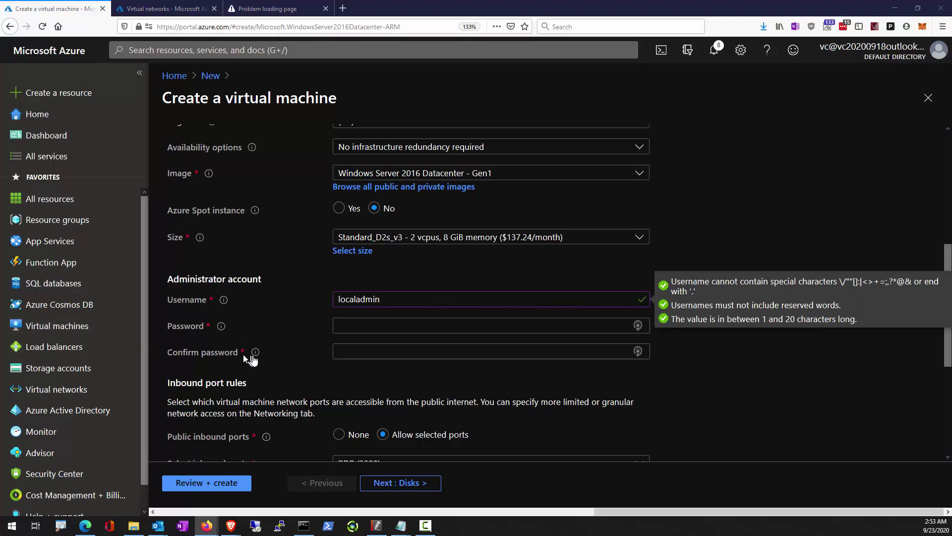
pyautogui.click(350, 321)
pyautogui.hotkey('ctrl', 'v')
pyautogui.click(351, 352)
pyautogui.hotkey('ctrl', 'v')
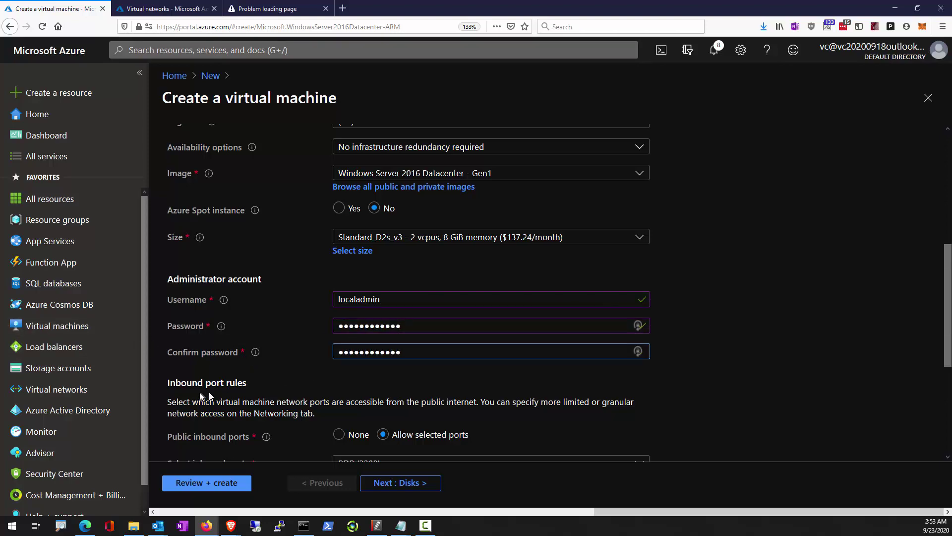
# Step: Set the virtual machine's public inbound ports to None
pyautogui.scroll(-3, 210, 386)
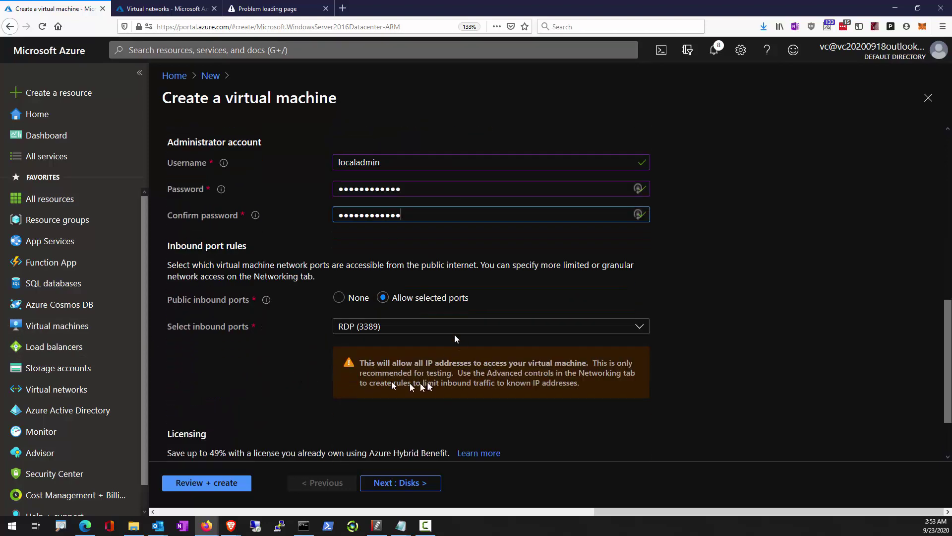
pyautogui.click(340, 297)
pyautogui.scroll(-2, 211, 358)
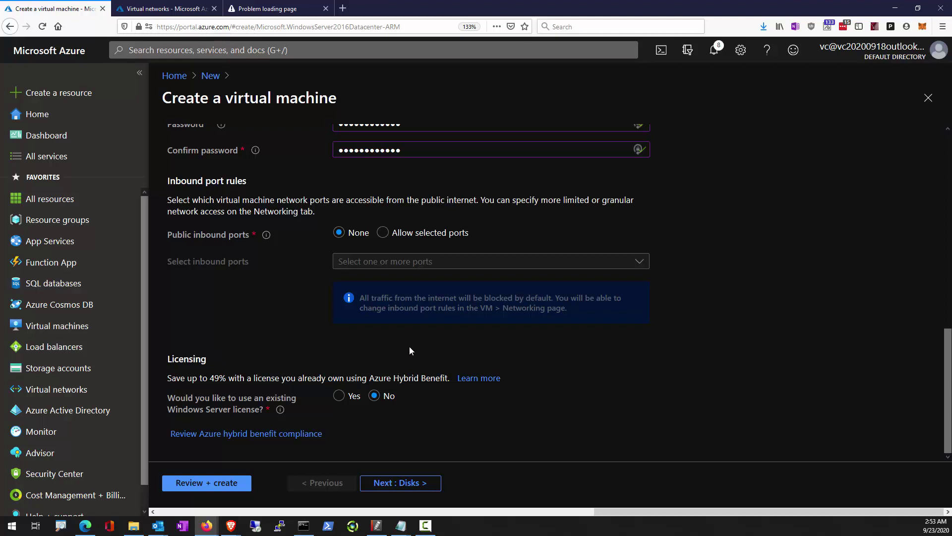
# Step: Continue to the virtual machine's disk options and set the OS disk type to Standard HDD
pyautogui.click(411, 483)
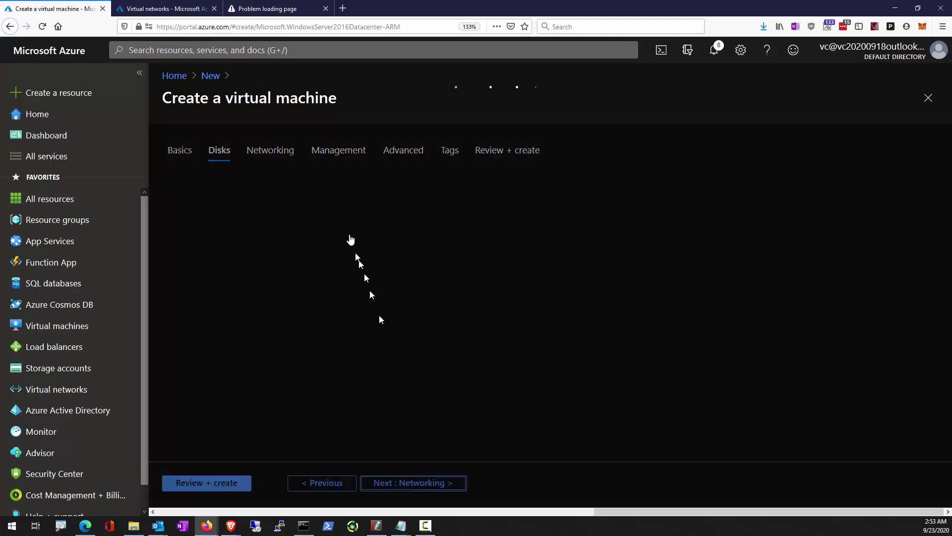
pyautogui.click(351, 239)
pyautogui.click(355, 253)
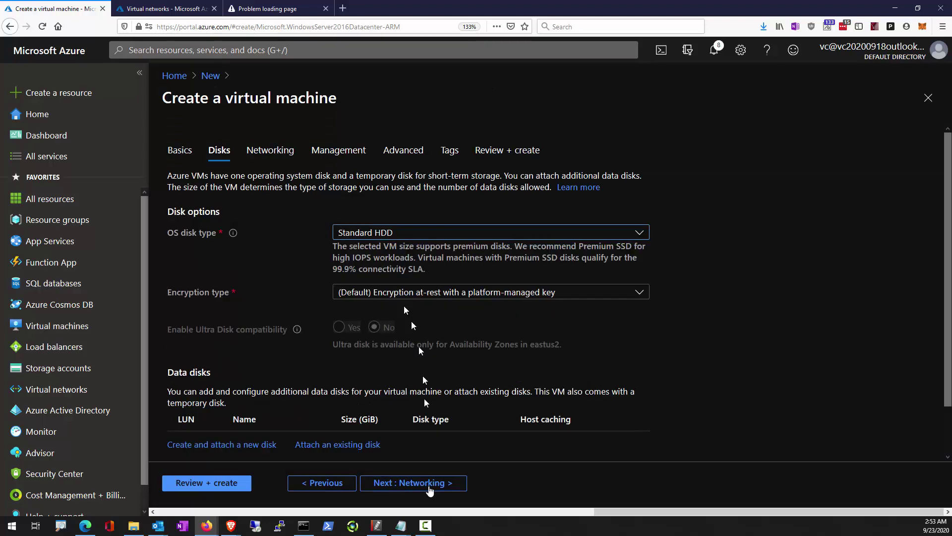
# Step: Continue to the virtual machine's networking settings and review its virtual network, subnet, public IP and NIC network security group
pyautogui.click(431, 483)
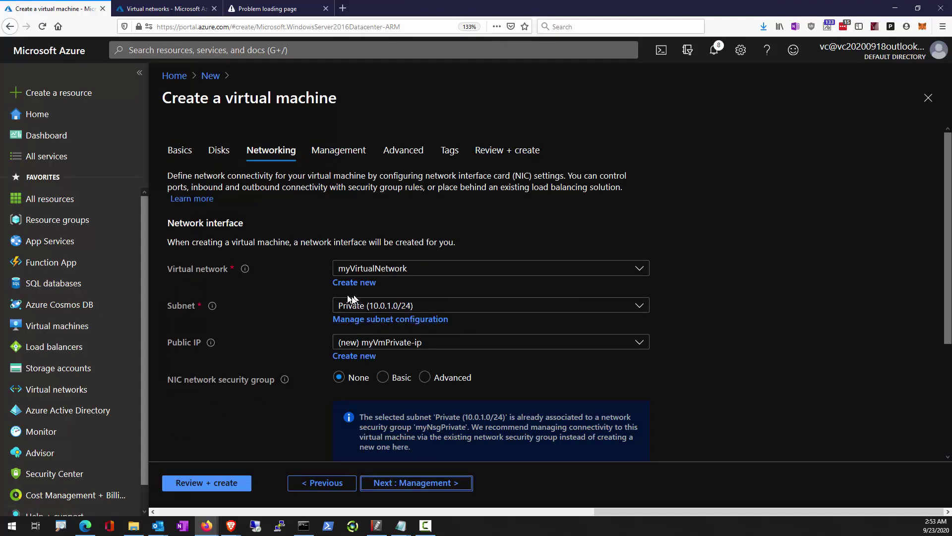
pyautogui.scroll(-2, 187, 406)
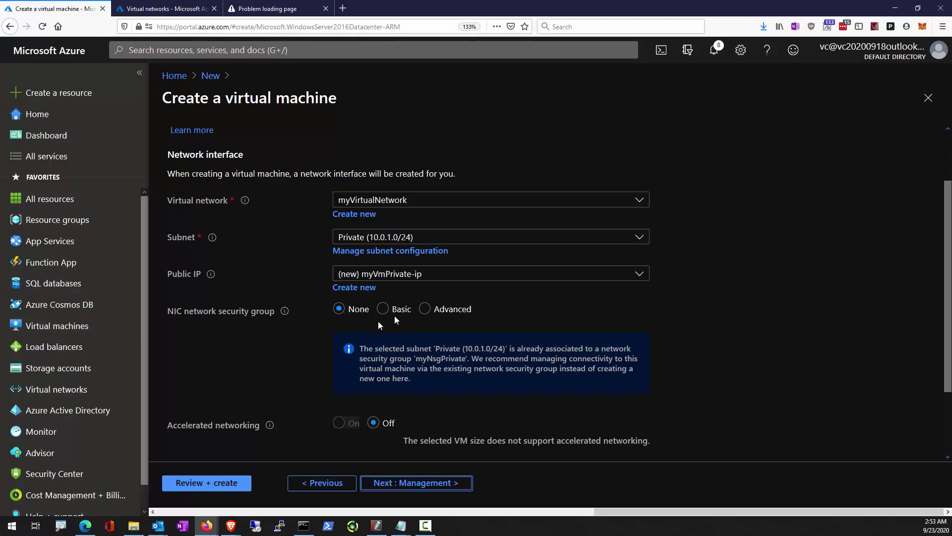
pyautogui.scroll(-1, 396, 361)
pyautogui.scroll(-2, 396, 362)
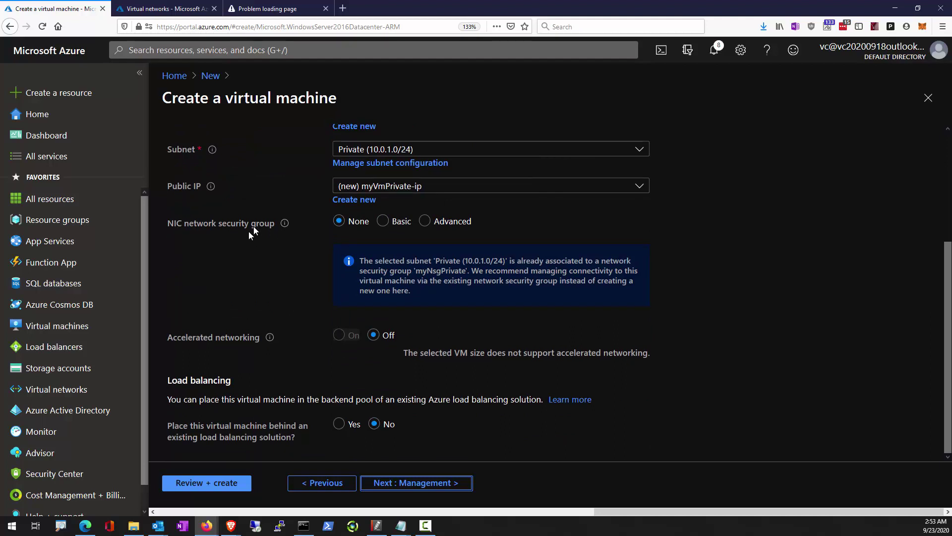
# Step: Continue to the virtual machine's management settings and review its monitoring, identity, auto-shutdown and backup options
pyautogui.moveTo(266, 341)
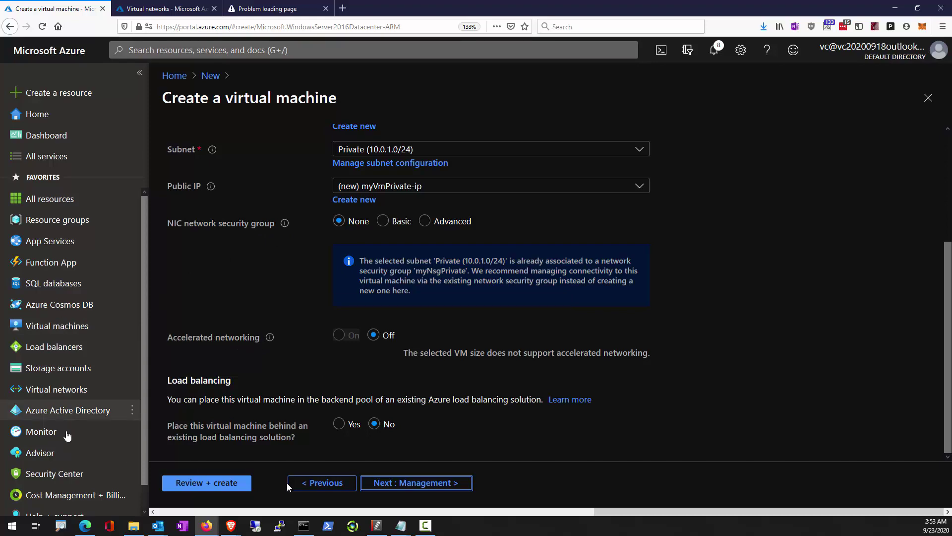
pyautogui.click(371, 483)
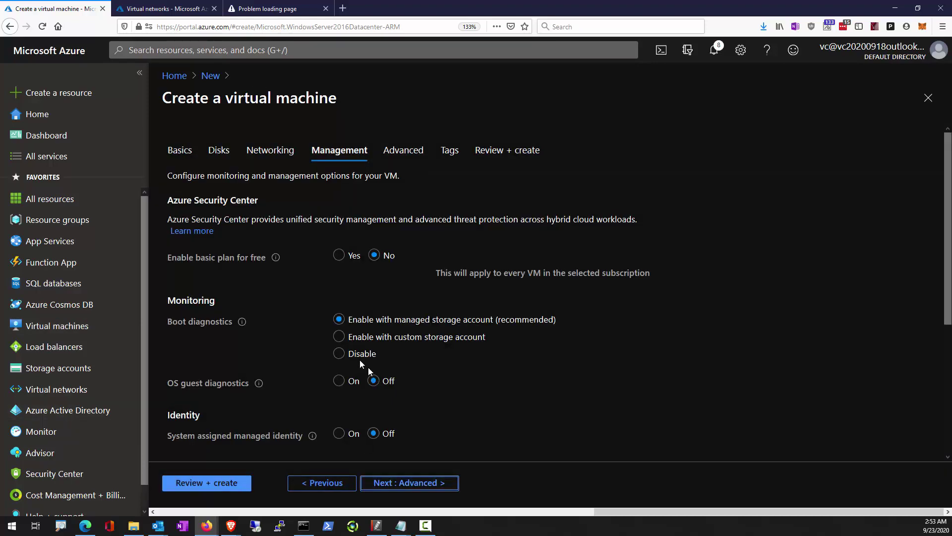
pyautogui.scroll(-4, 259, 359)
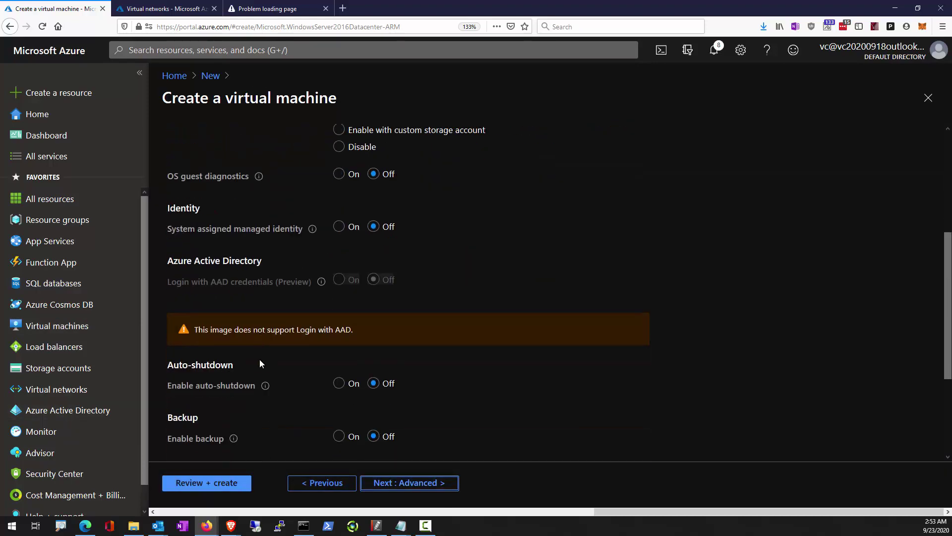
pyautogui.scroll(3, 372, 293)
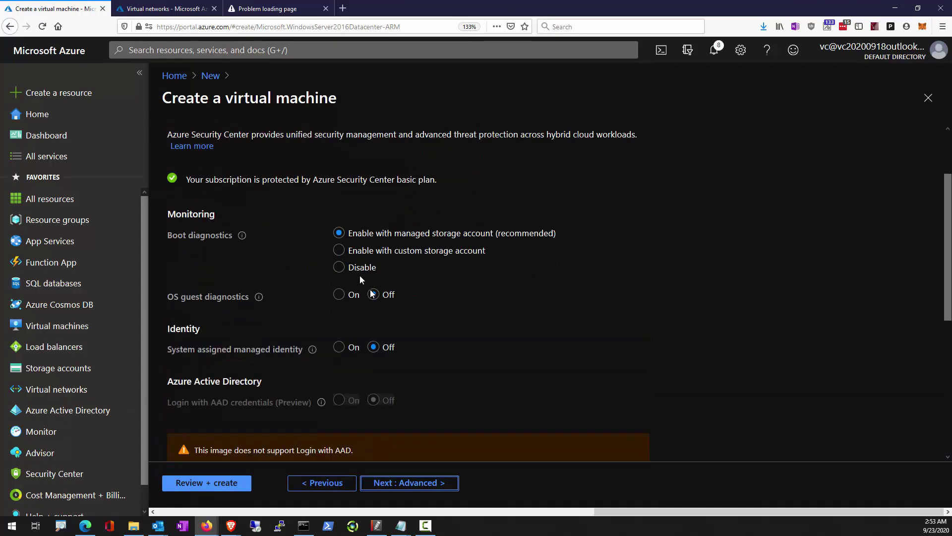
# Step: Continue to the advanced settings, leave them at their defaults, and validate and create the myVmPrivate virtual machine
pyautogui.click(419, 488)
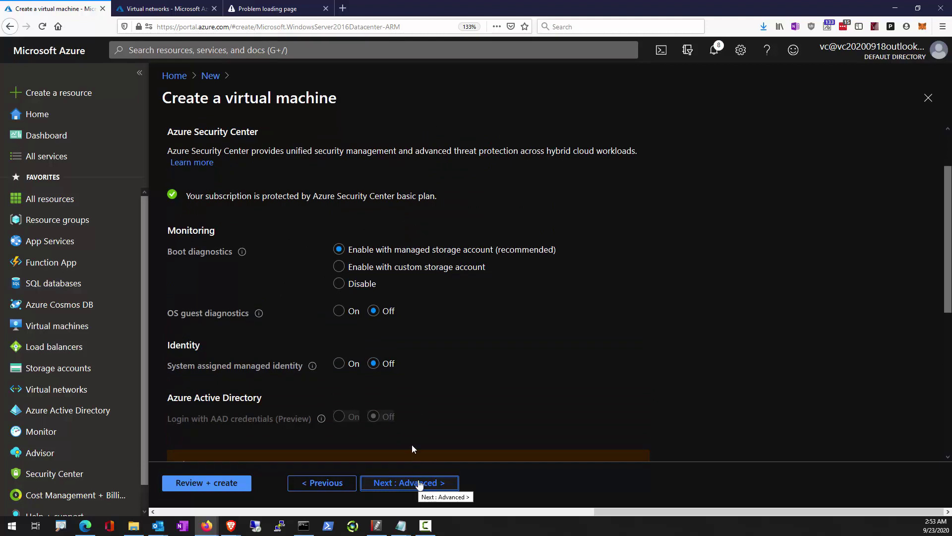
pyautogui.click(403, 477)
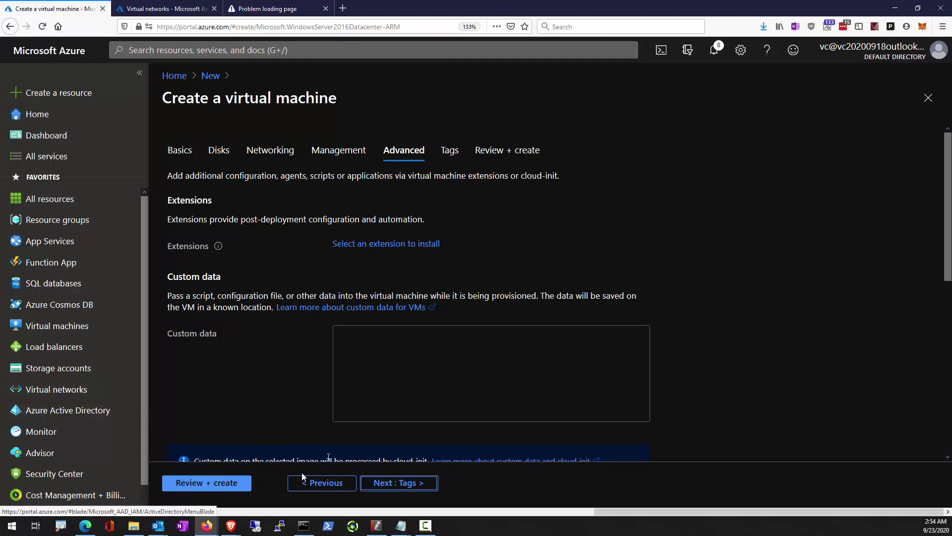
pyautogui.click(185, 483)
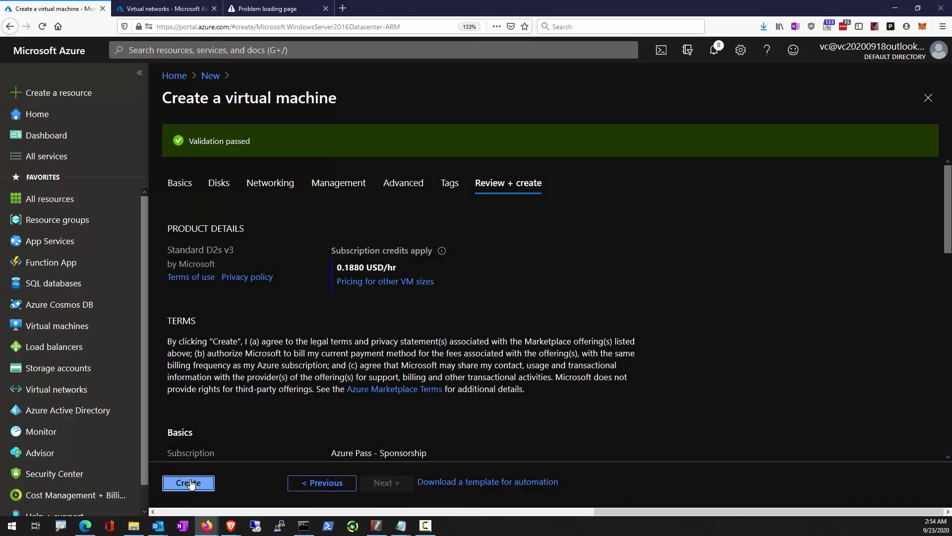
pyautogui.click(191, 483)
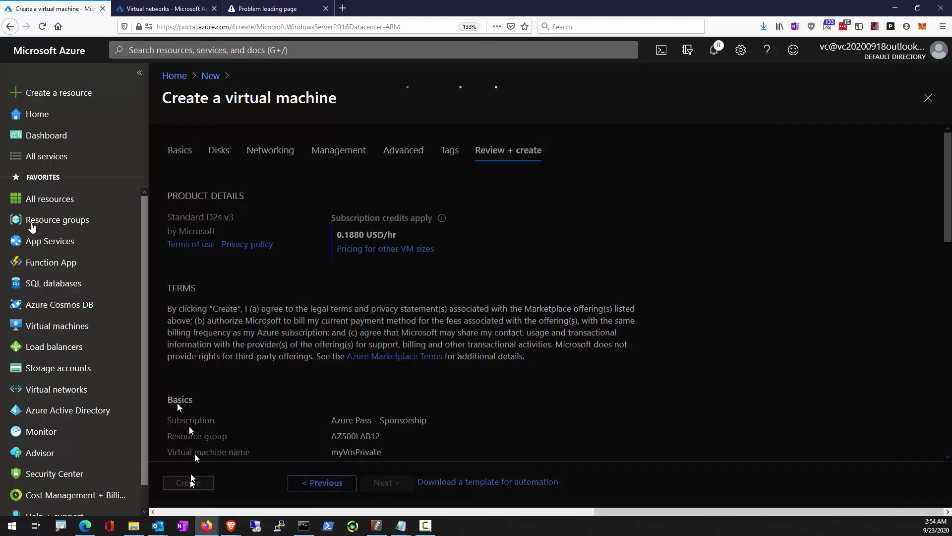
# Step: Start another Windows Server 2016 Datacenter virtual machine in resource group AZ500LAB12 and name it myVmPublic
pyautogui.click(60, 106)
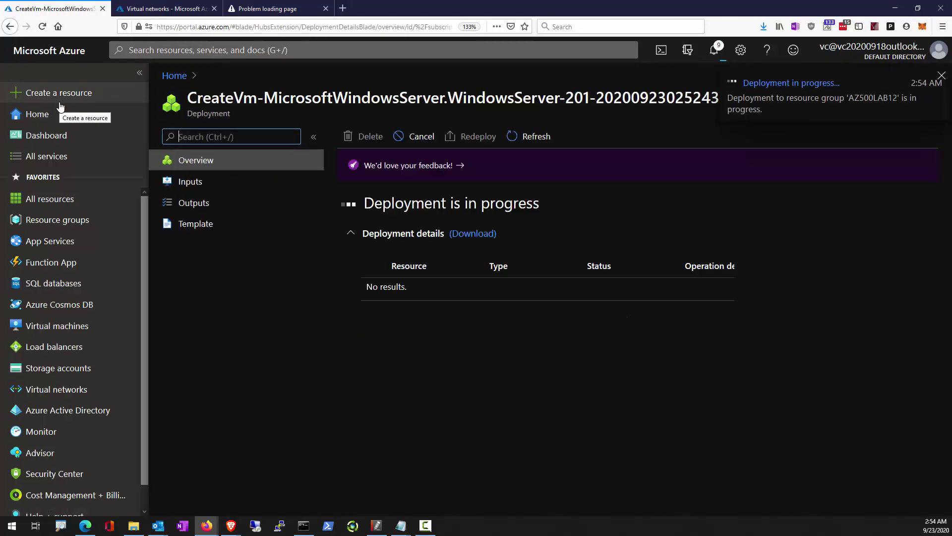
pyautogui.click(60, 106)
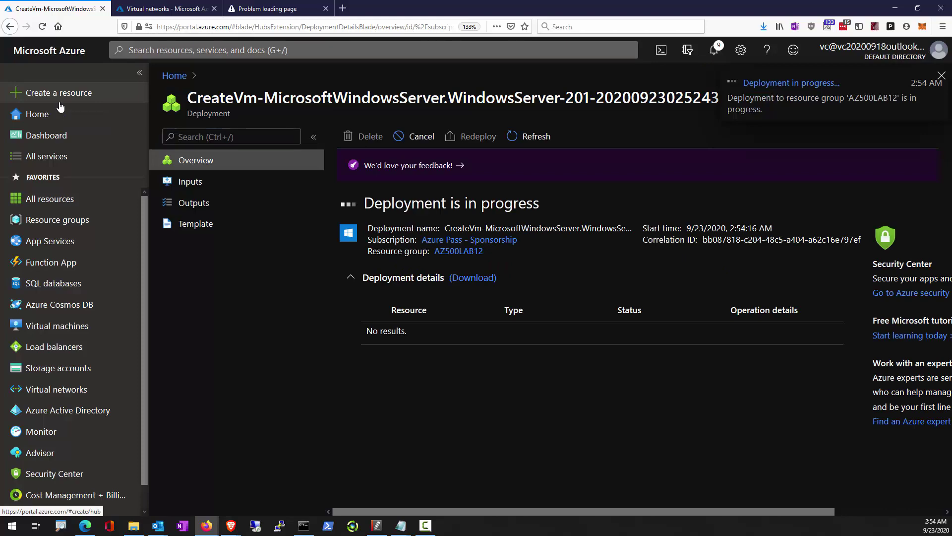
pyautogui.click(373, 203)
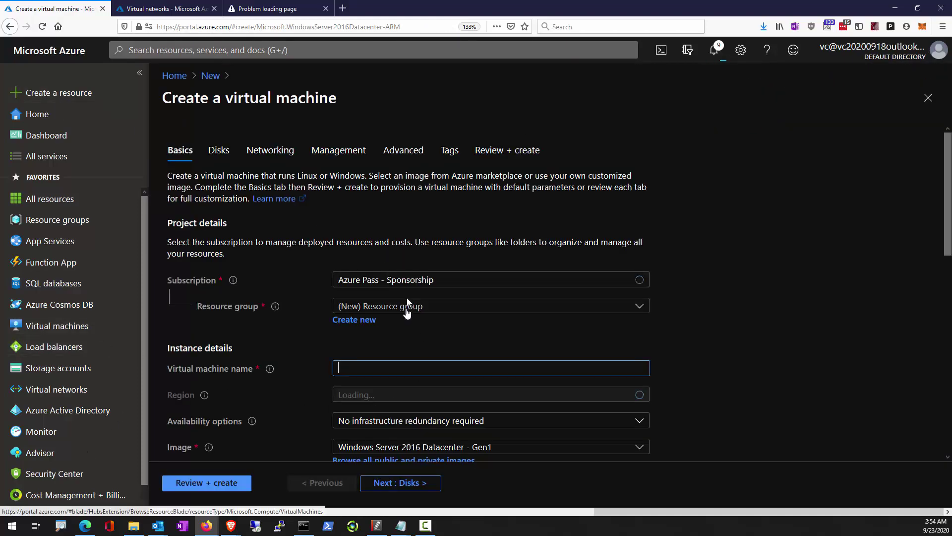
pyautogui.click(403, 308)
pyautogui.click(383, 353)
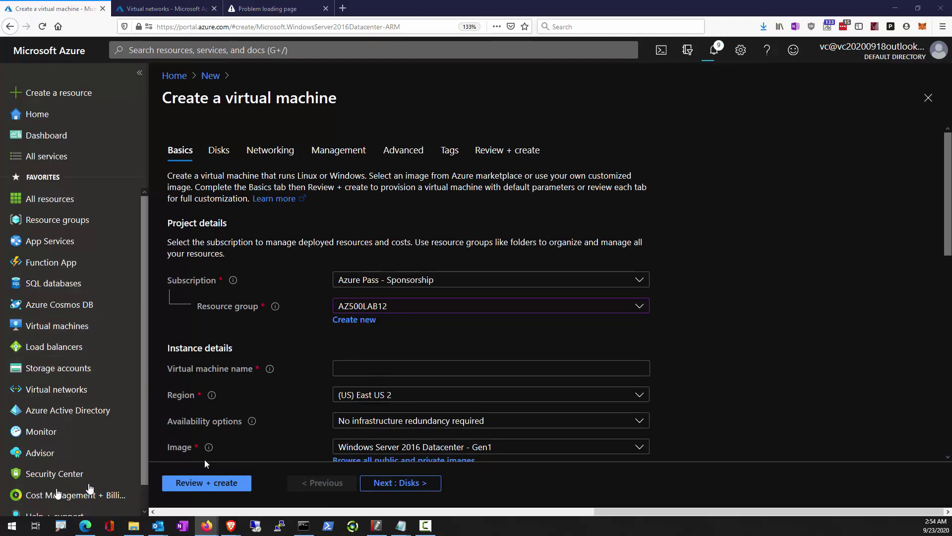
pyautogui.click(378, 372)
pyautogui.write('myVmPublic')
# Step: Set myVmPublic's administrator username to localadmin, then enter and confirm the administrator password
pyautogui.scroll(-4, 247, 394)
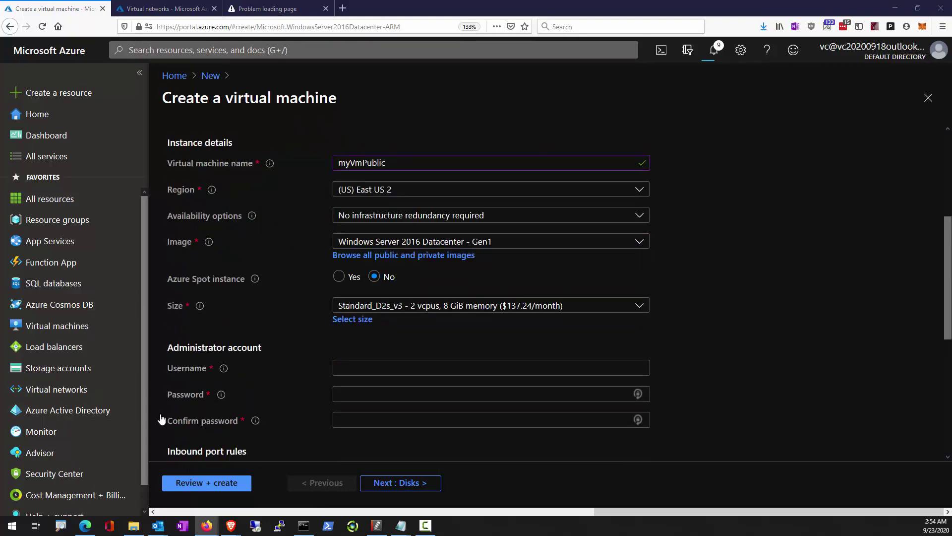
pyautogui.click(347, 368)
pyautogui.write('localadmin')
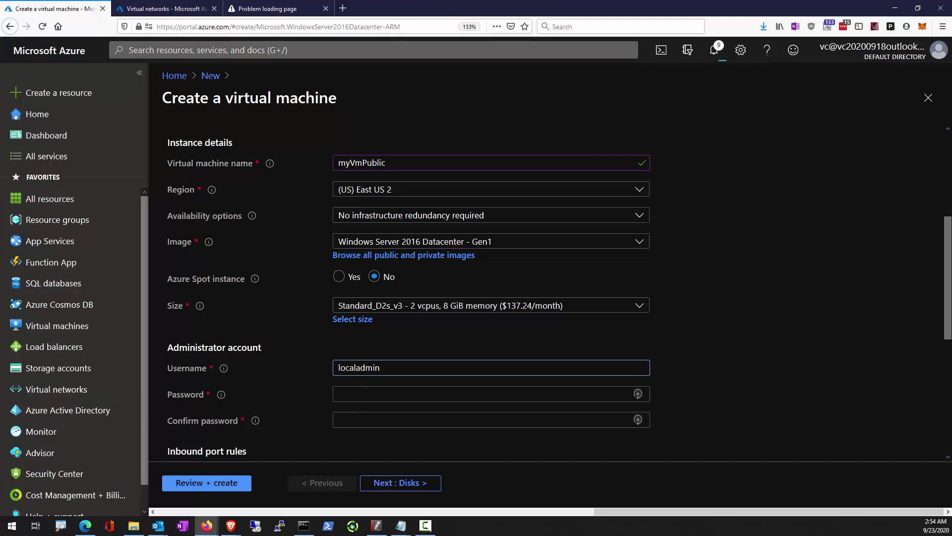
pyautogui.click(370, 395)
pyautogui.hotkey('ctrl', 'v')
pyautogui.press('Tab')
pyautogui.hotkey('ctrl', 'v')
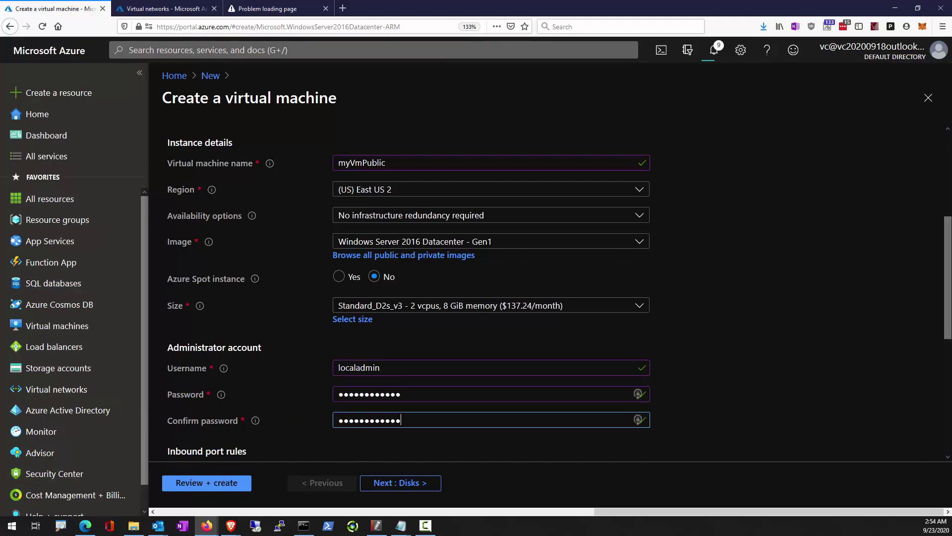
# Step: Set myVmPublic's public inbound ports to None
pyautogui.scroll(-3, 345, 430)
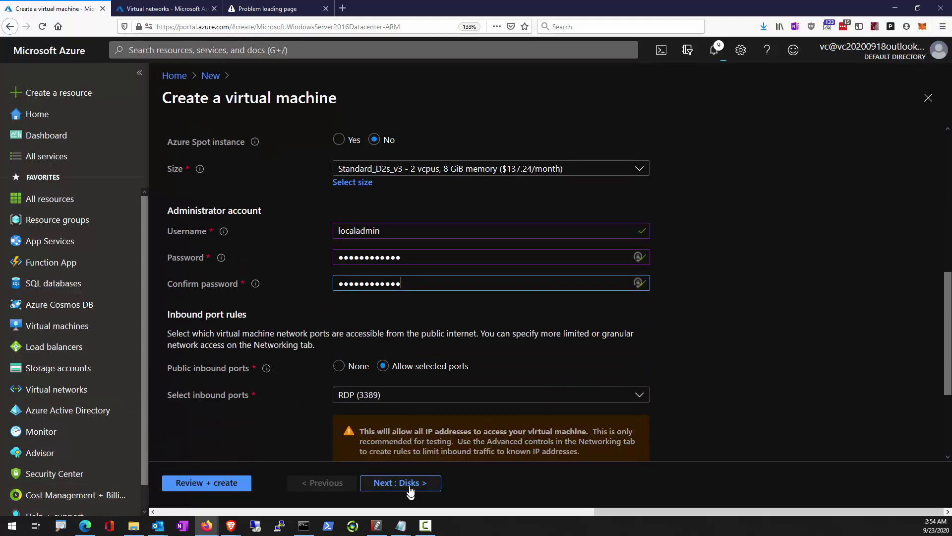
pyautogui.click(411, 489)
pyautogui.click(350, 395)
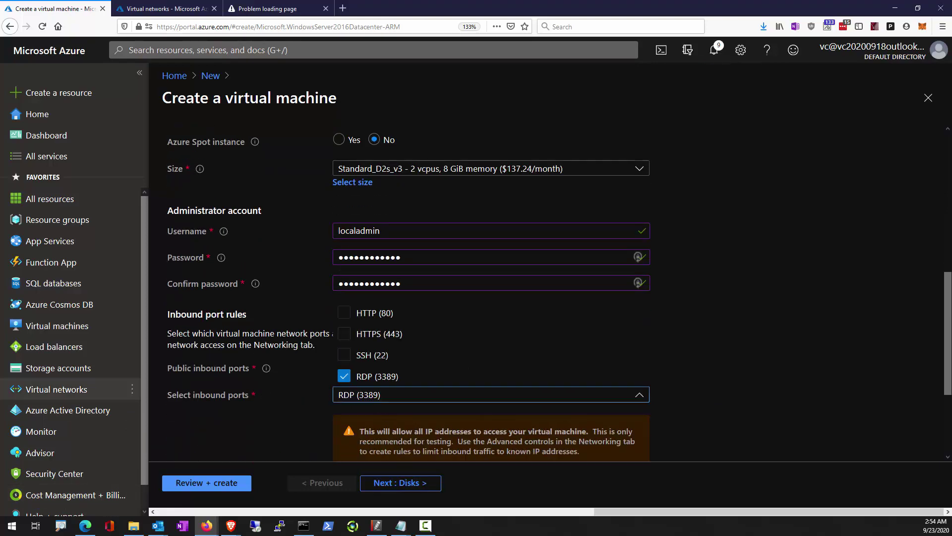
pyautogui.click(286, 298)
pyautogui.click(339, 365)
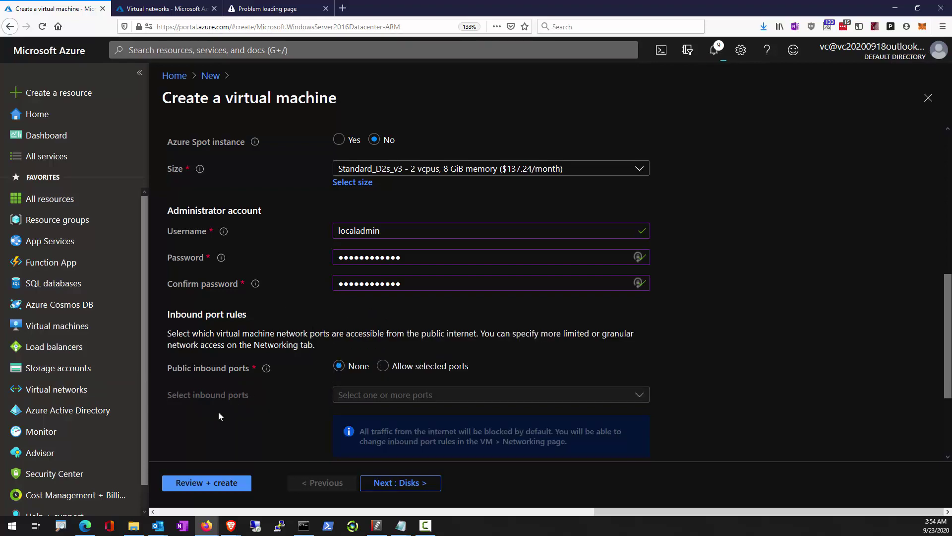
# Step: Continue to myVmPublic's disk options and set the OS disk type to Standard HDD
pyautogui.scroll(-3, 238, 416)
pyautogui.click(405, 486)
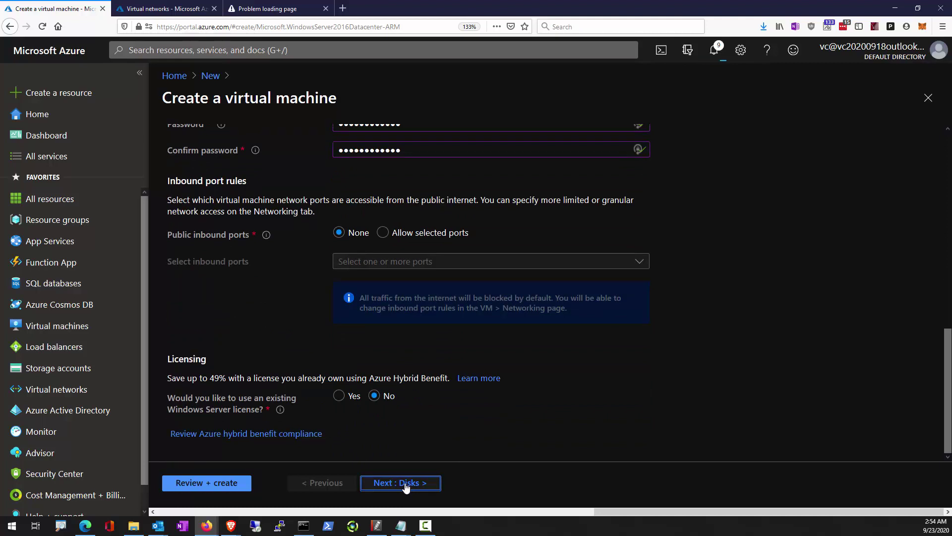
pyautogui.click(365, 234)
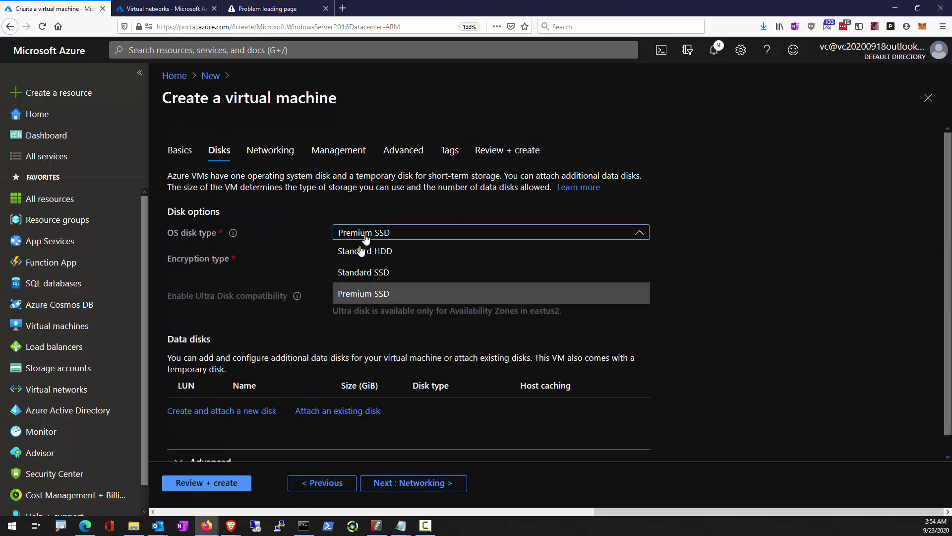
pyautogui.click(362, 251)
# Step: Continue to myVmPublic's networking settings and assign it to the Public (10.0.0.0/24) subnet
pyautogui.click(408, 485)
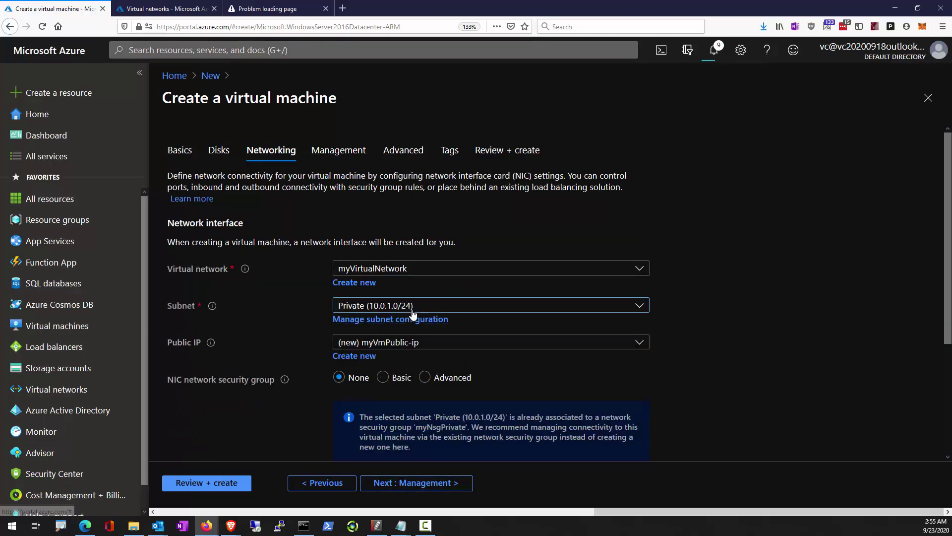
pyautogui.click(382, 306)
pyautogui.click(373, 371)
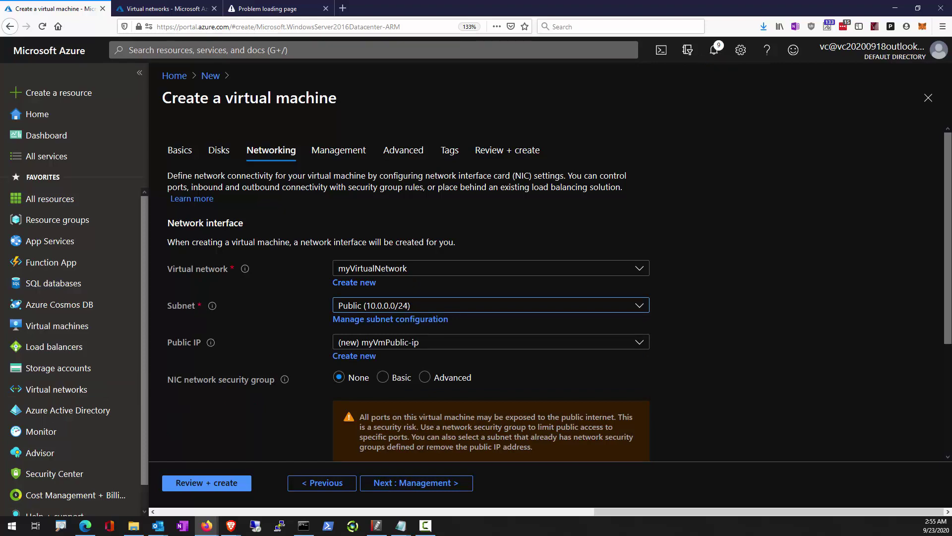
pyautogui.scroll(-3, 305, 398)
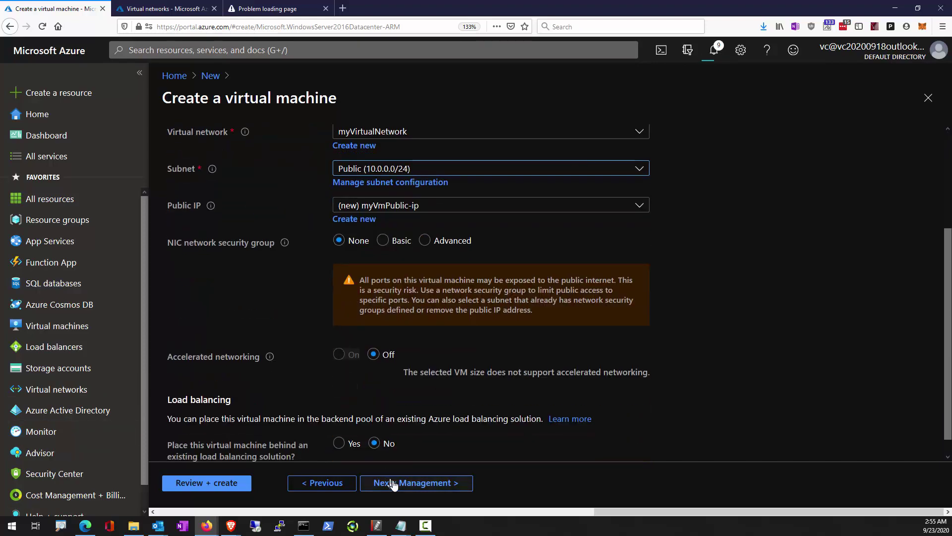
# Step: Keep myVmPublic's default management and advanced settings, then validate and create the virtual machine
pyautogui.click(394, 484)
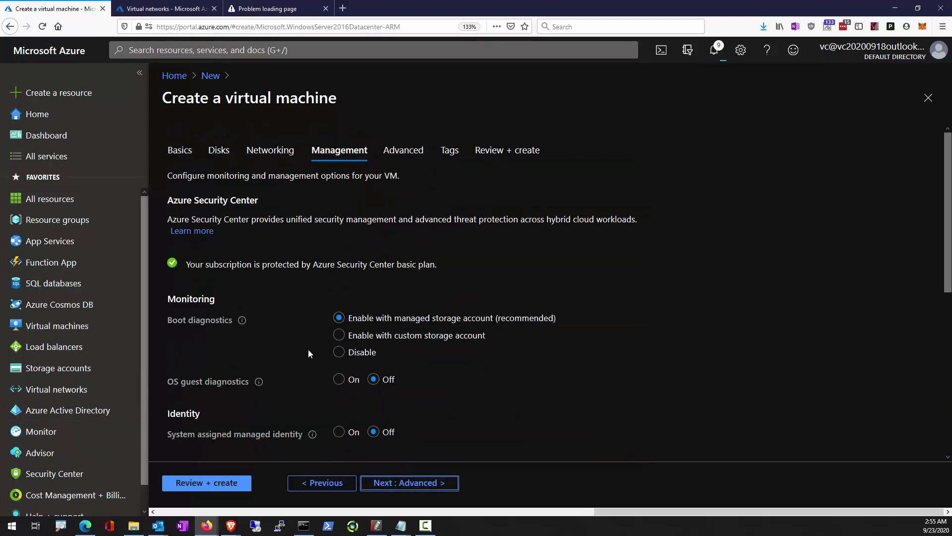
pyautogui.scroll(-3, 382, 446)
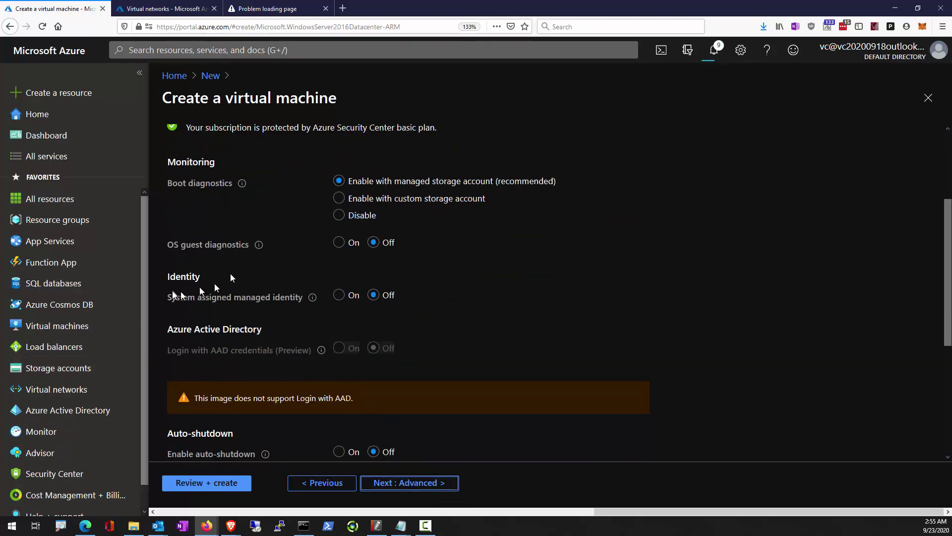
pyautogui.click(409, 483)
pyautogui.click(201, 482)
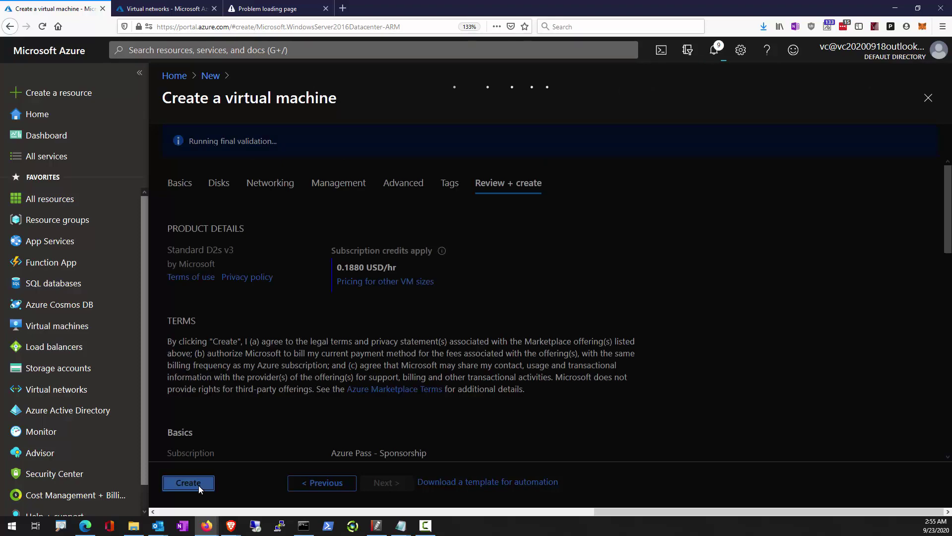
pyautogui.click(199, 488)
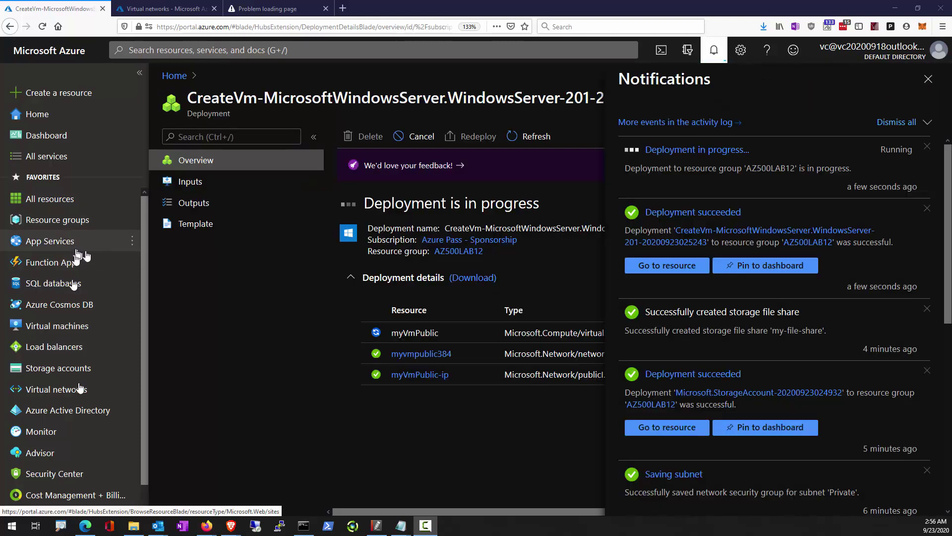
# Step: Connect to the myVmPrivate virtual machine by downloading its RDP file and opening it with Remote Desktop Connection
pyautogui.click(63, 326)
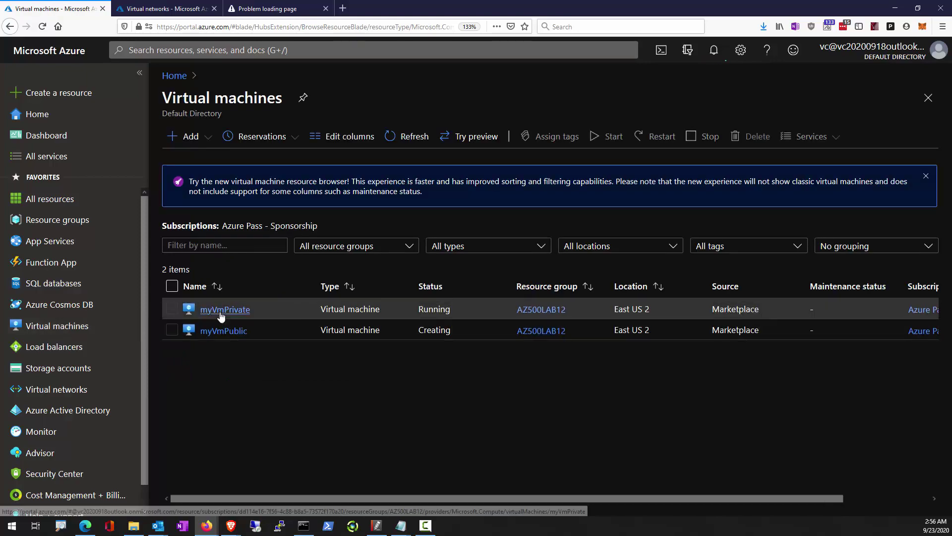
pyautogui.click(215, 312)
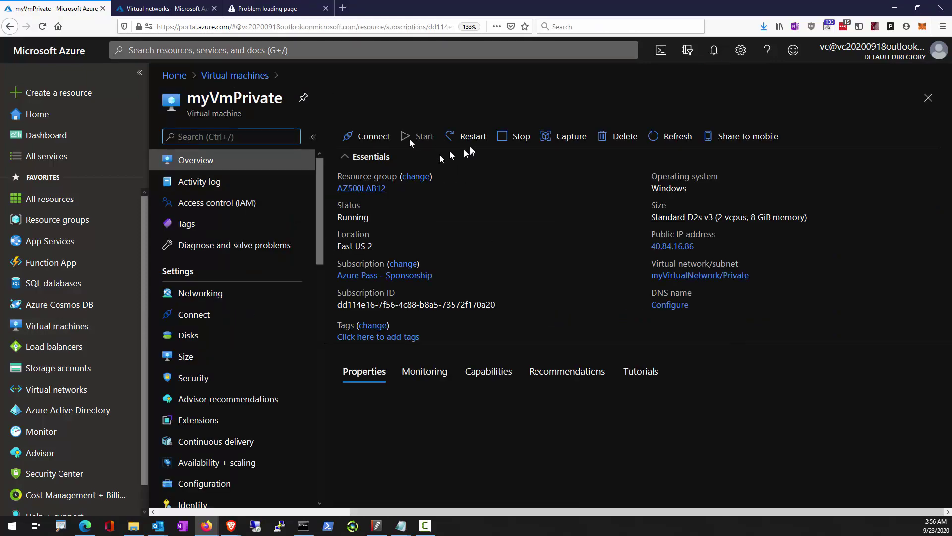
pyautogui.click(369, 137)
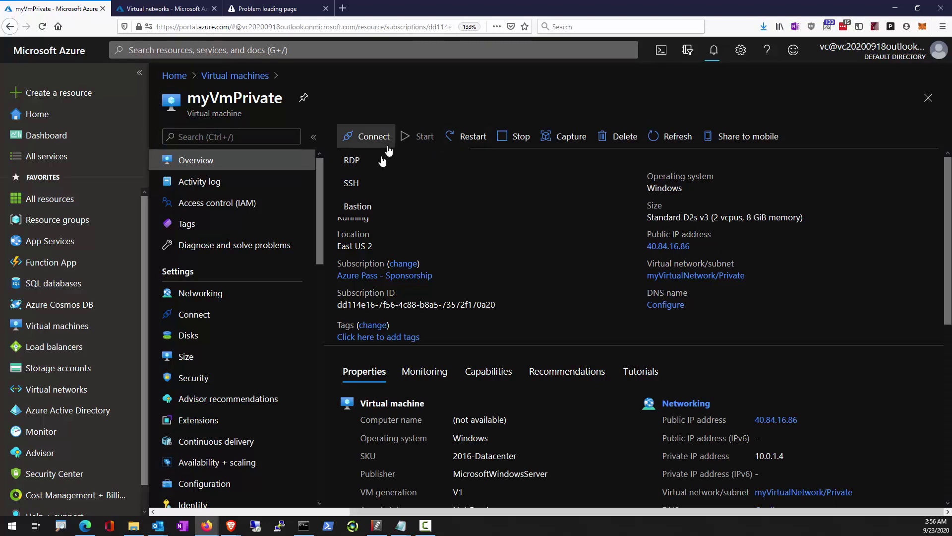
pyautogui.click(403, 161)
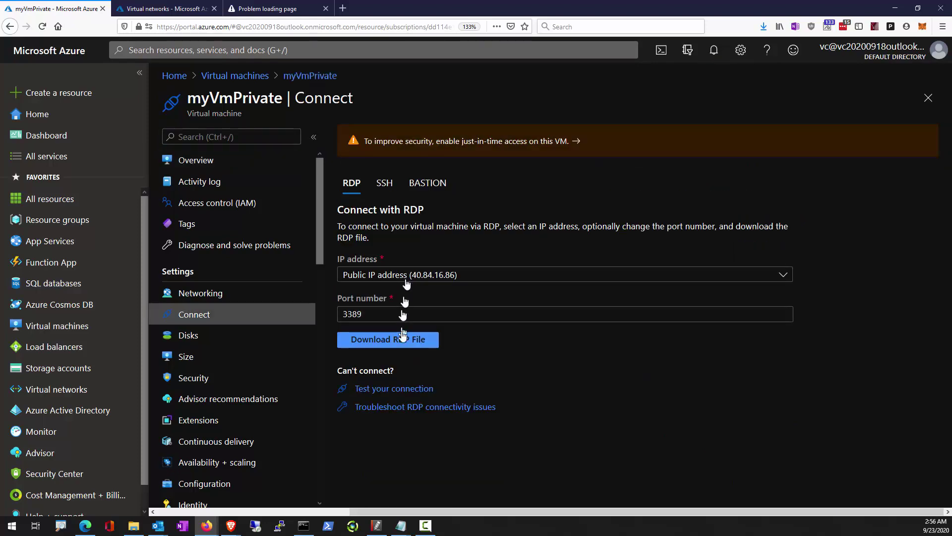
pyautogui.click(404, 341)
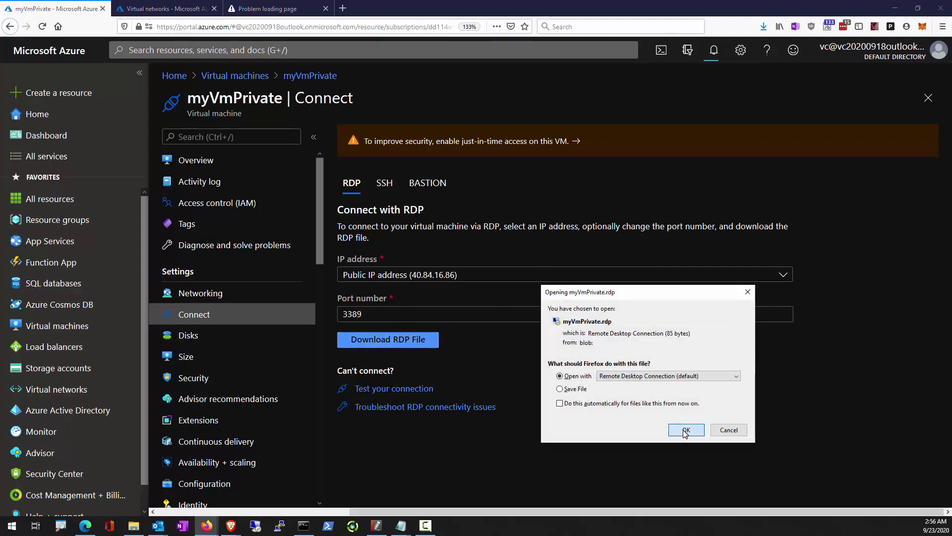
pyautogui.click(684, 429)
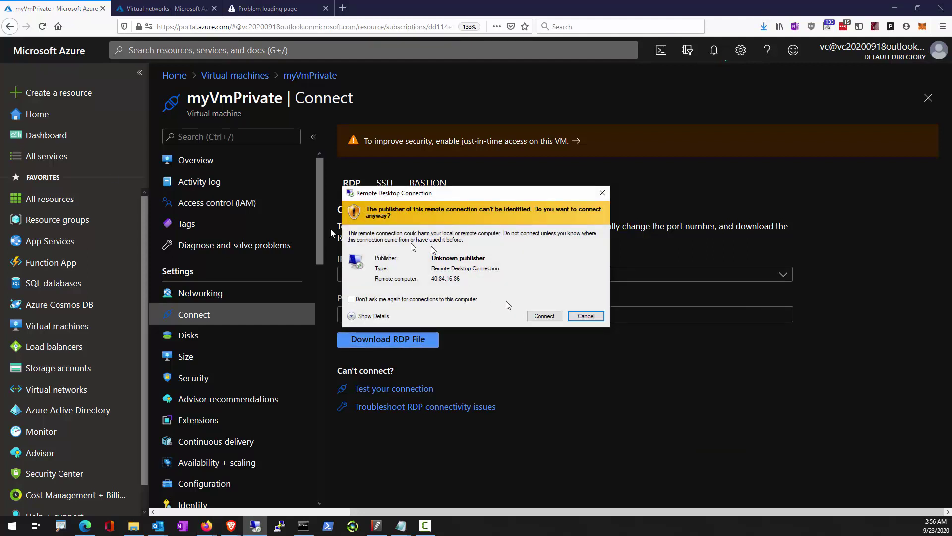
pyautogui.click(545, 314)
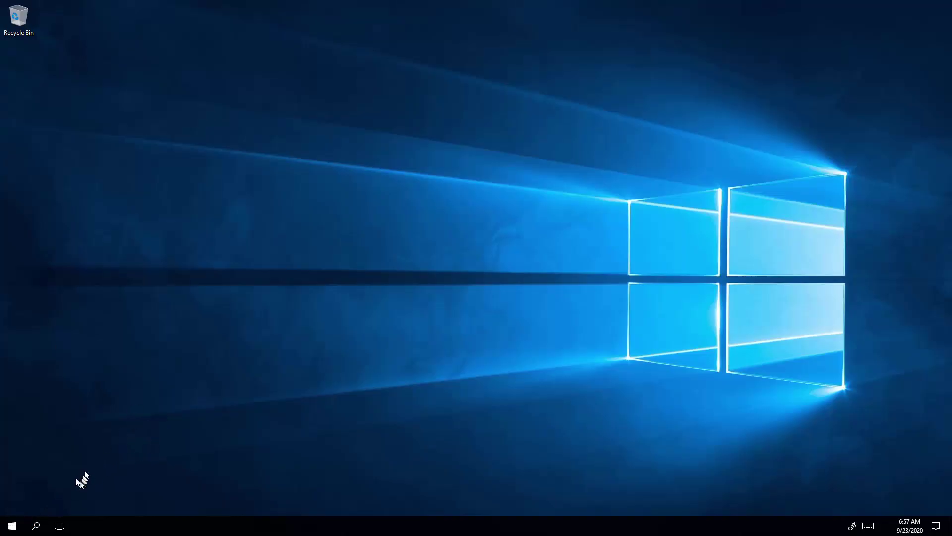
# Step: Open Windows PowerShell ISE on myVmPrivate and allow the PC to be discoverable on the network
pyautogui.click(12, 524)
pyautogui.click(277, 241)
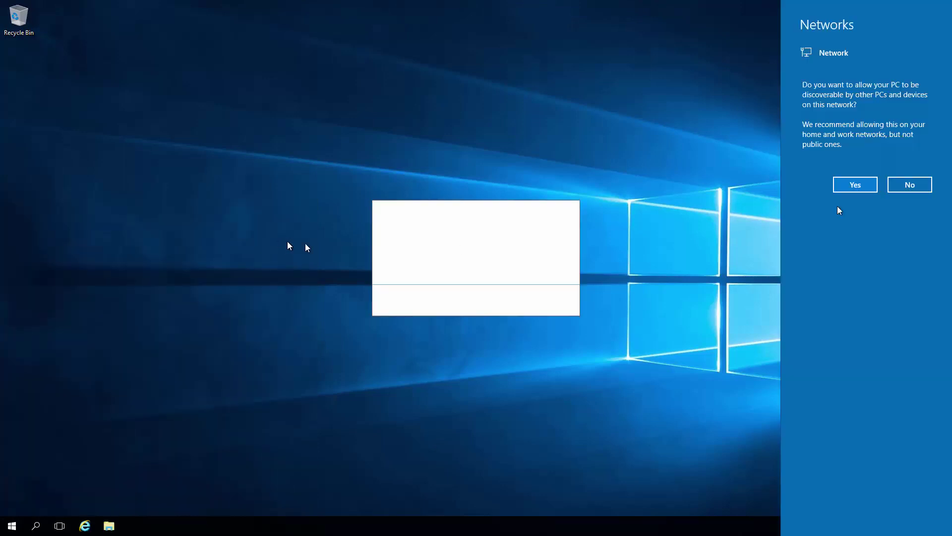
pyautogui.click(858, 185)
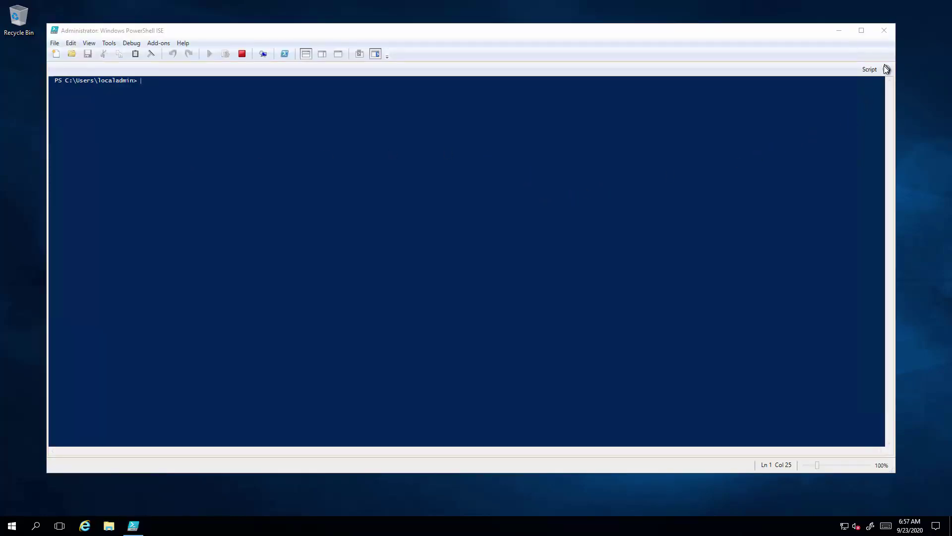
# Step: Paste the my-file-share mapping script with its storage account key into a new script and run it to mount drive Z
pyautogui.click(886, 69)
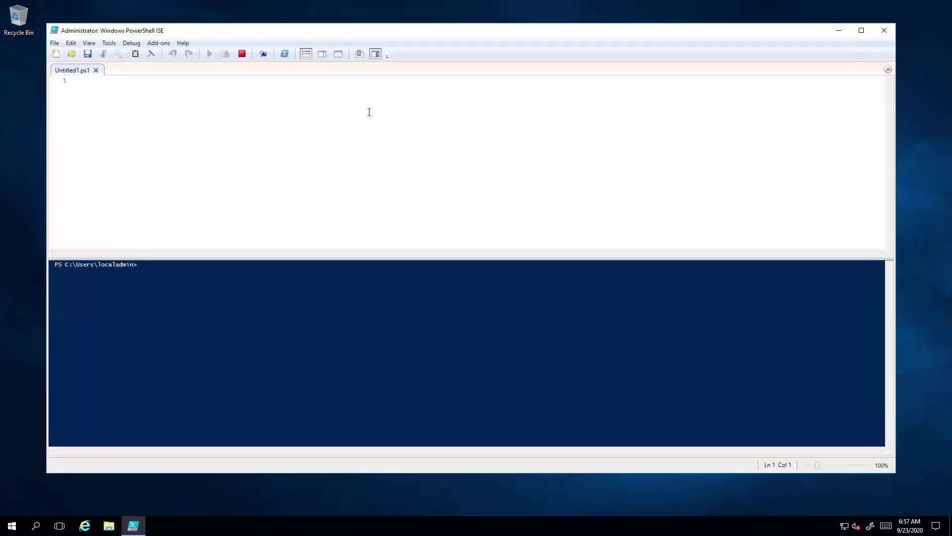
pyautogui.hotkey('ctrl', 'v')
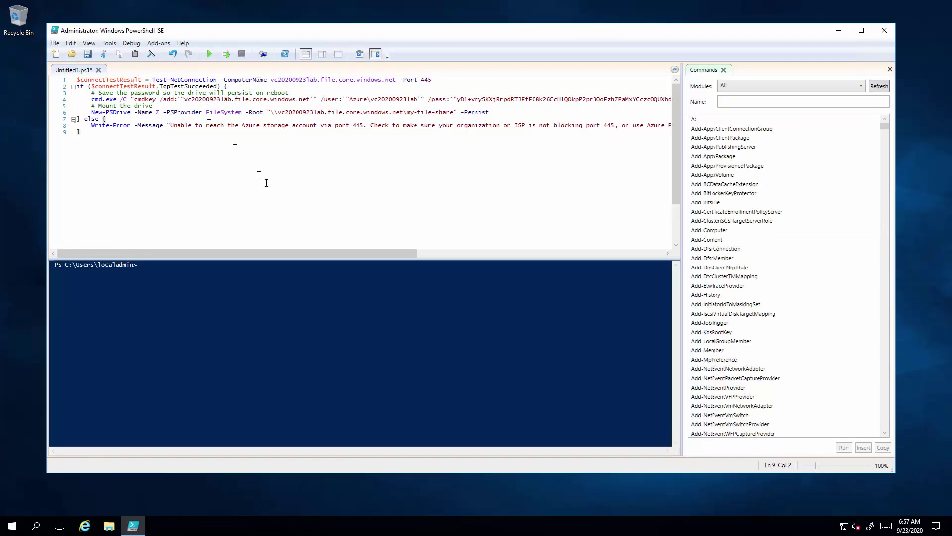
pyautogui.scroll(2, 267, 182)
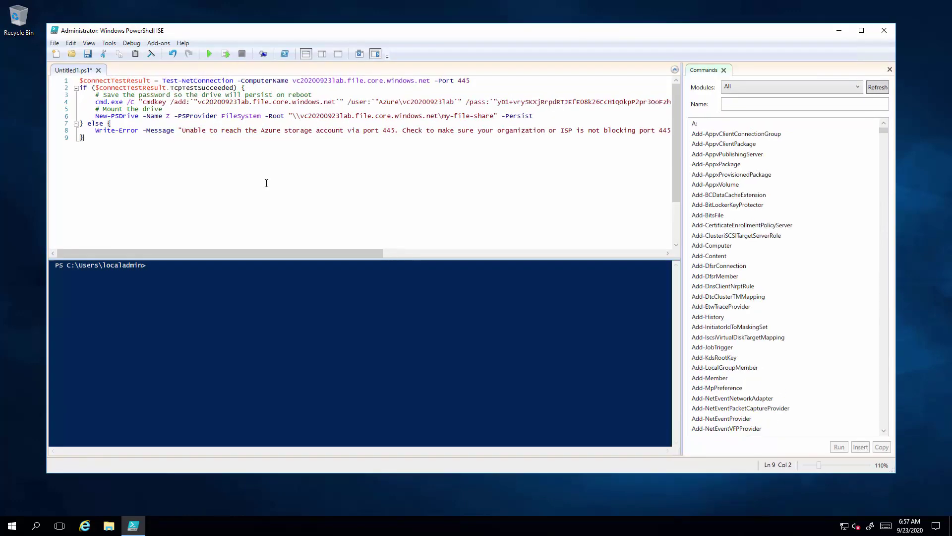
pyautogui.click(860, 32)
pyautogui.scroll(1, 311, 191)
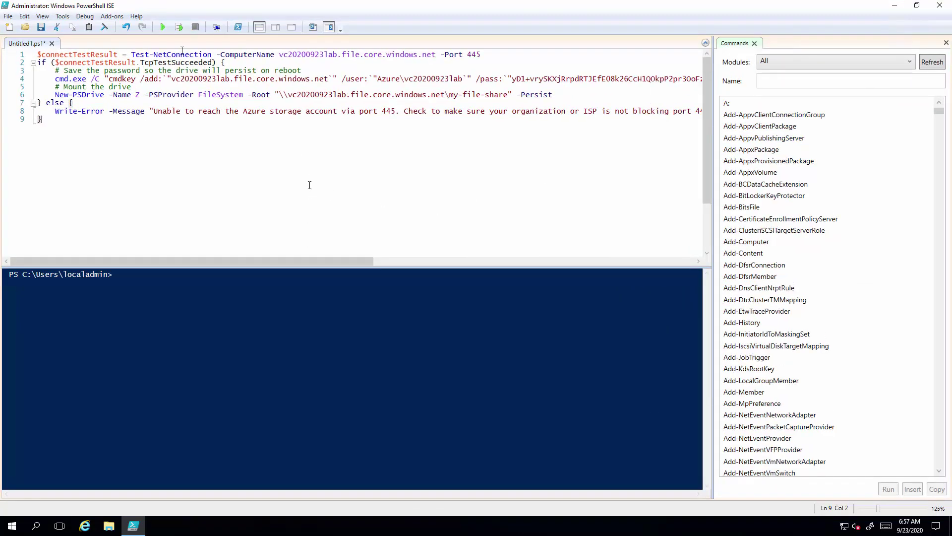
pyautogui.click(164, 28)
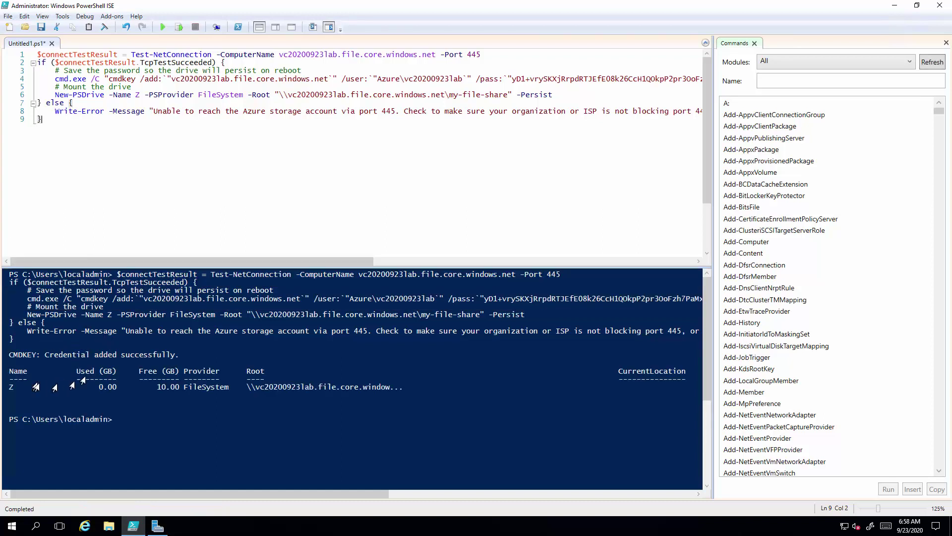
# Step: Switch the PowerShell console to the z: drive and list its contents with dir
pyautogui.click(166, 425)
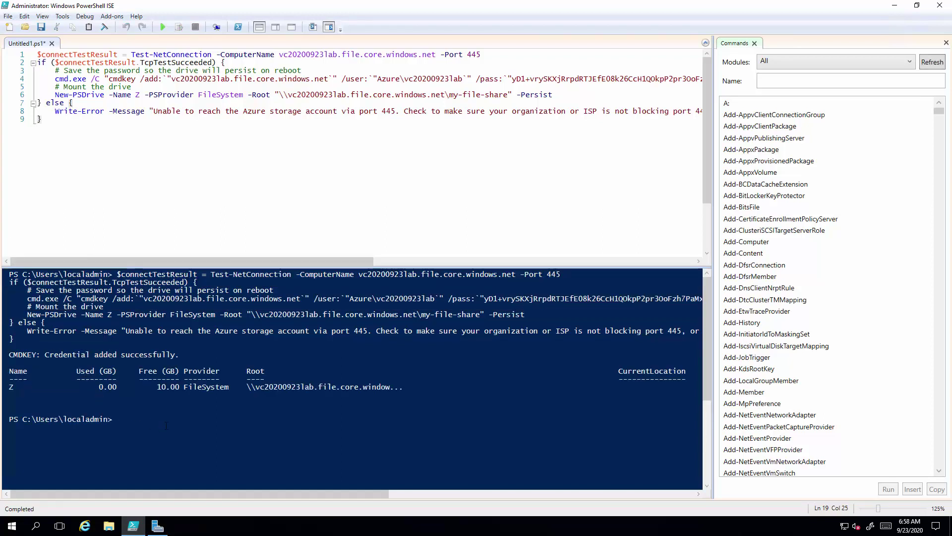
pyautogui.write('z:')
pyautogui.press('Return')
pyautogui.write('d')
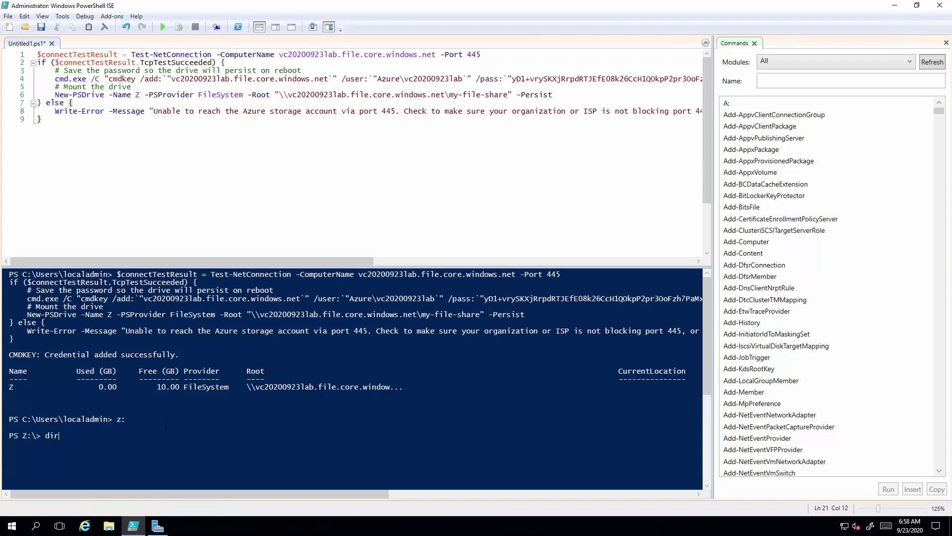
pyautogui.write('ir')
pyautogui.press('Return')
pyautogui.rightClick(135, 446)
pyautogui.click(97, 474)
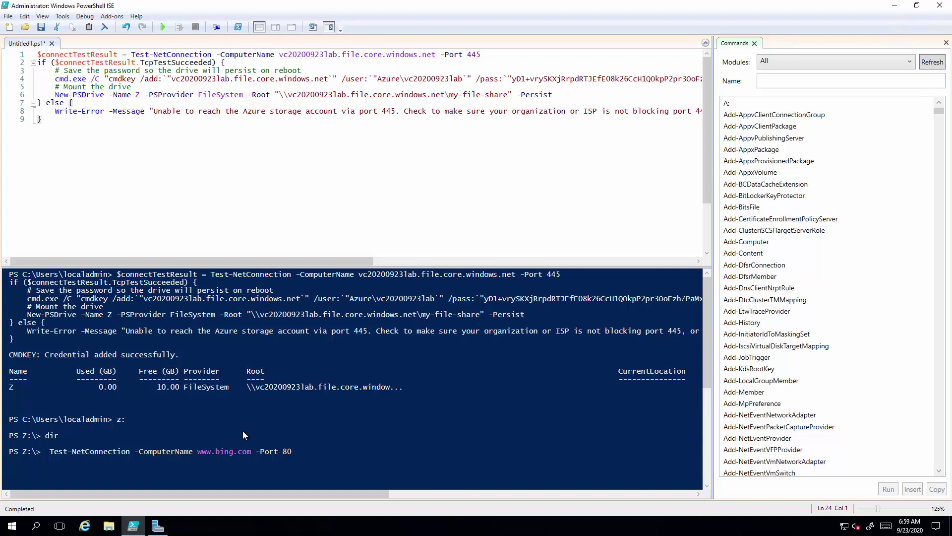
pyautogui.press('Return')
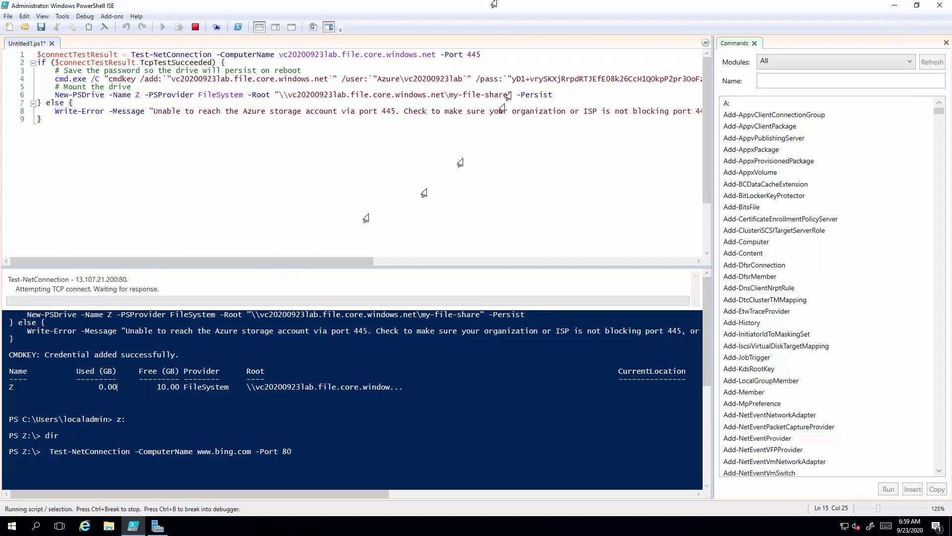
# Step: Leave the myVmPrivate remote session and open the myVmPublic virtual machine in the Azure portal
pyautogui.moveTo(537, 7)
pyautogui.click(594, 9)
pyautogui.click(600, 196)
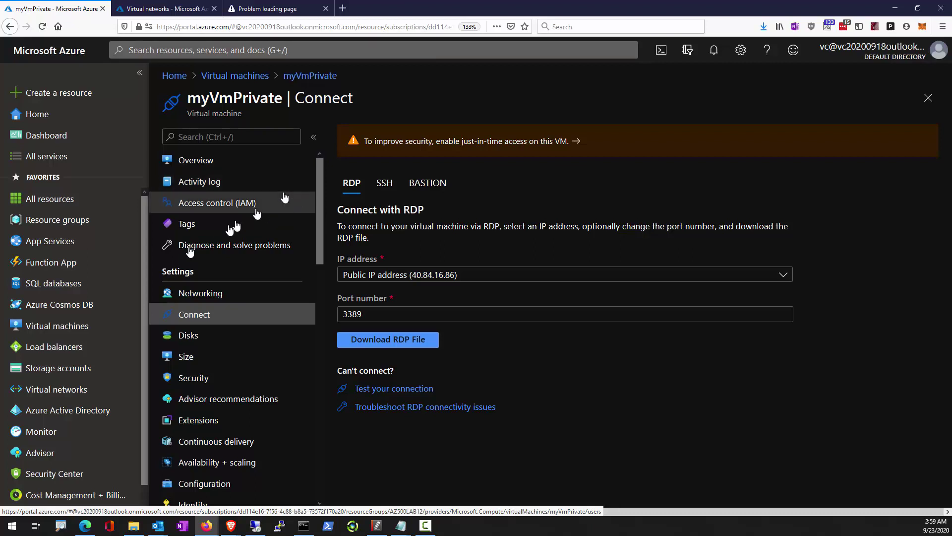
pyautogui.click(62, 334)
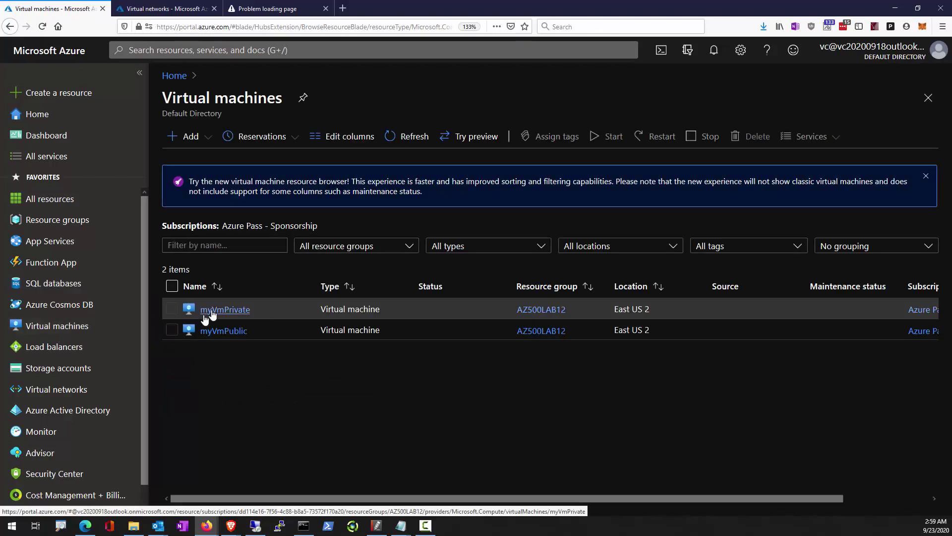
pyautogui.click(235, 340)
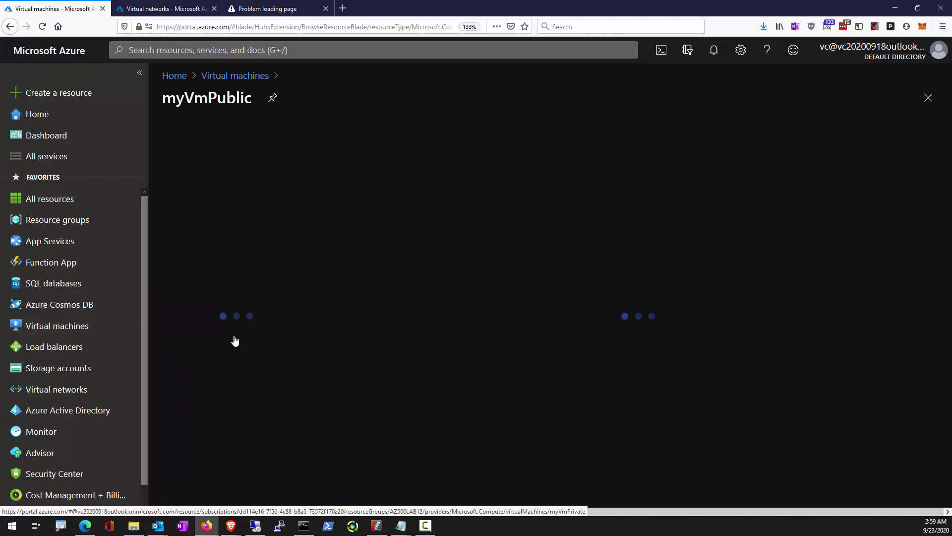
# Step: Connect to myVmPublic over RDP, submitting the localadmin account password and accepting the connection
pyautogui.click(367, 138)
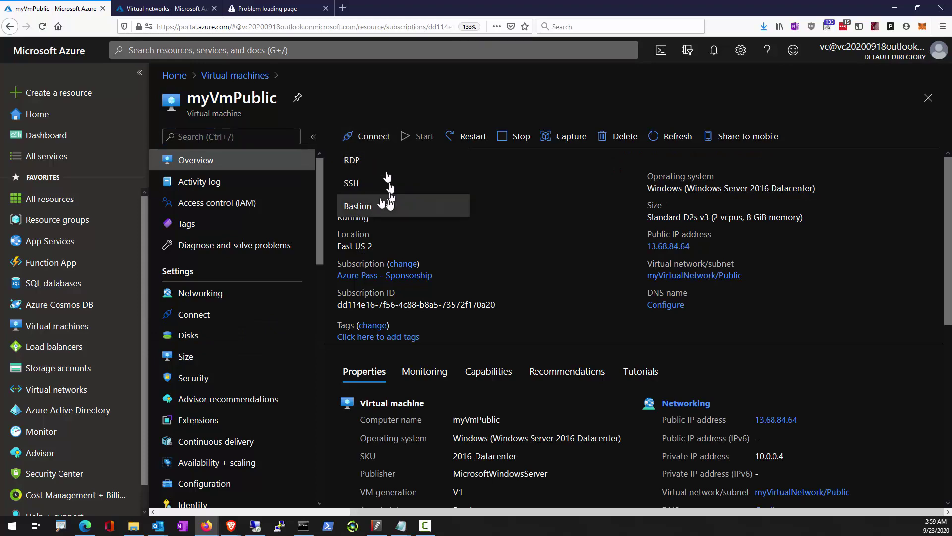
pyautogui.click(361, 157)
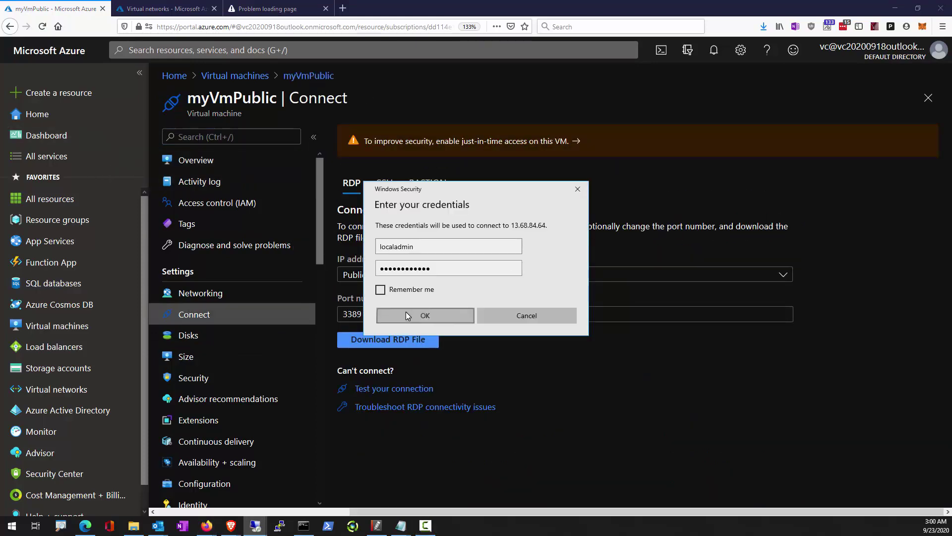
pyautogui.click(406, 315)
pyautogui.click(511, 343)
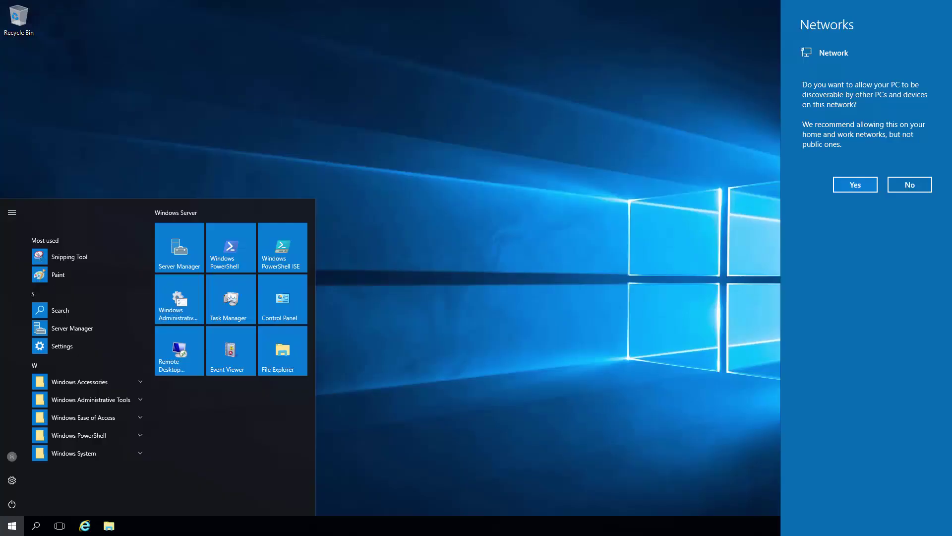
# Step: Open Windows PowerShell ISE on myVmPublic and paste the my-file-share mapping script, including its storage account key
pyautogui.click(291, 249)
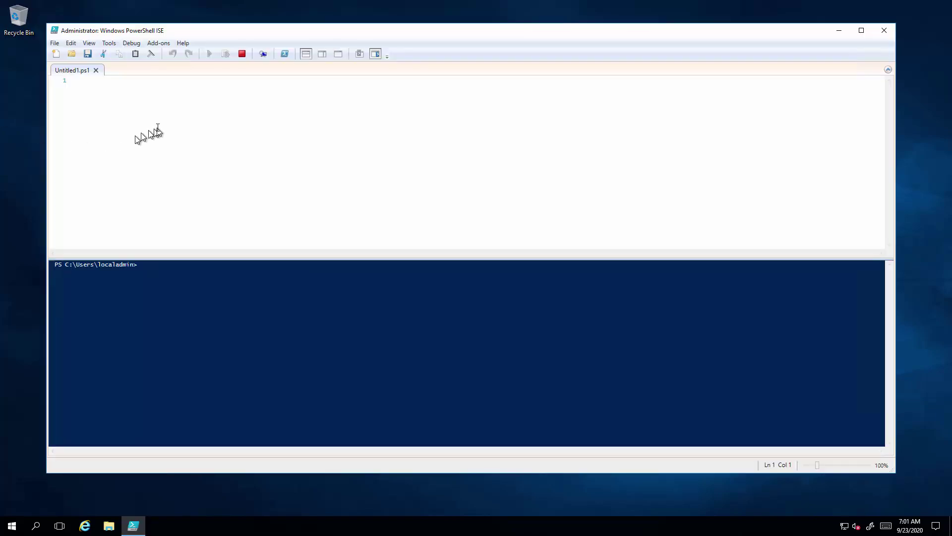
pyautogui.rightClick(155, 128)
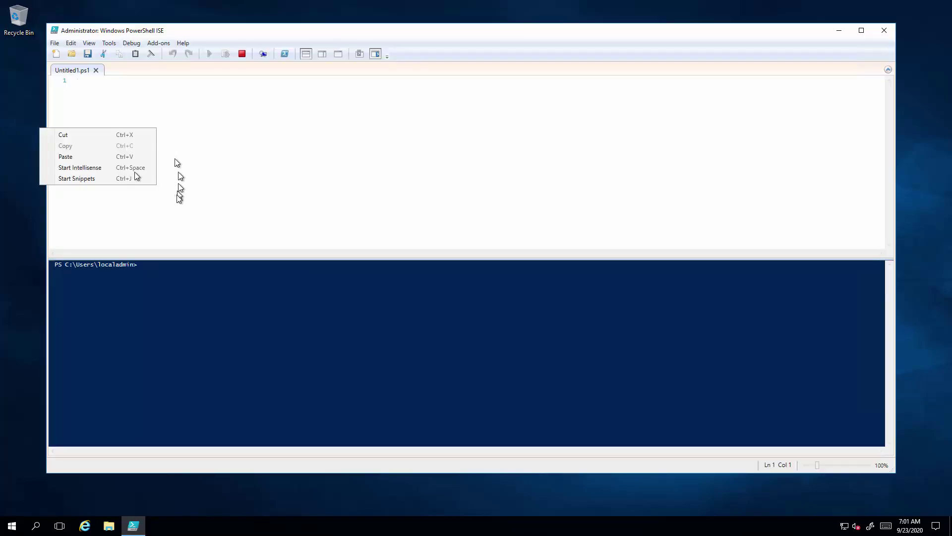
pyautogui.click(121, 156)
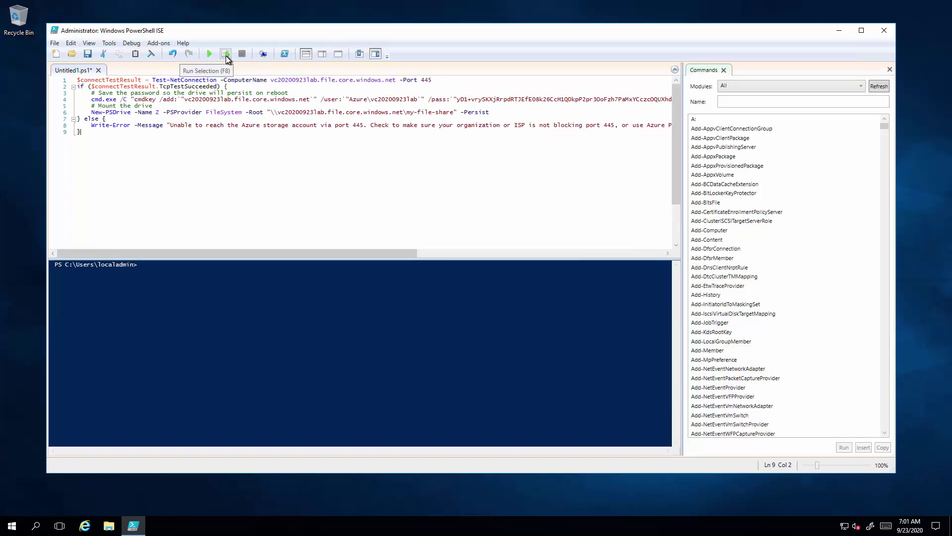
# Step: Run the file share mapping script on myVmPublic, close Server Manager and enlarge the PowerShell ISE text to 145%
pyautogui.click(226, 54)
pyautogui.click(211, 53)
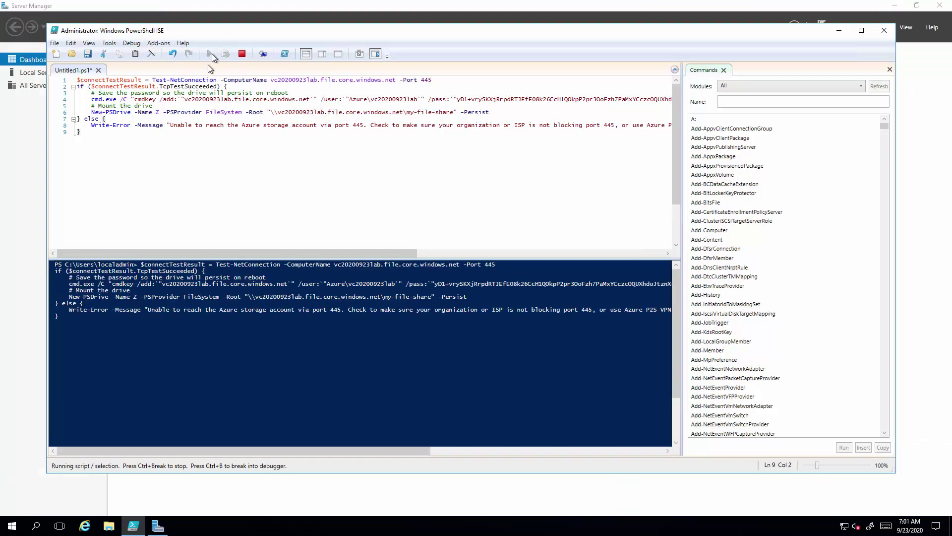
pyautogui.click(943, 5)
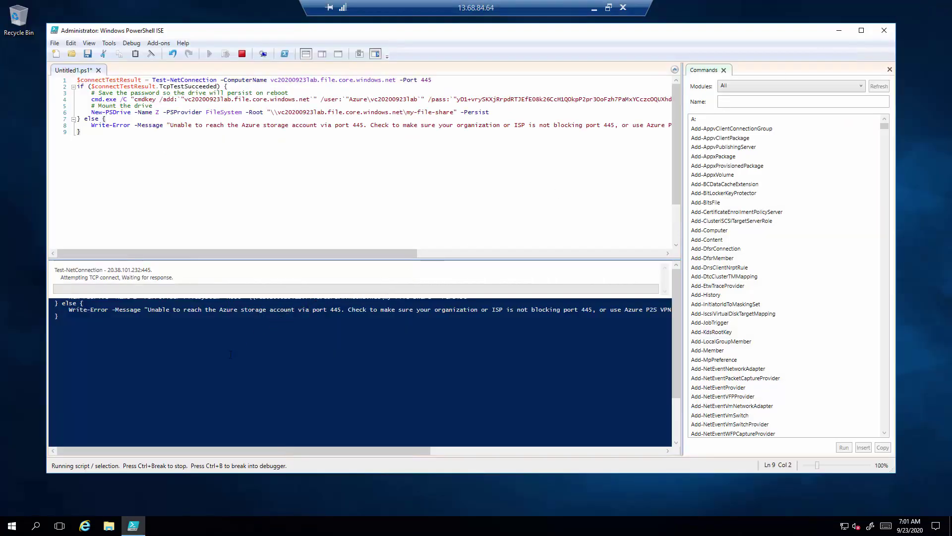
pyautogui.hotkey('ctrl', '+')
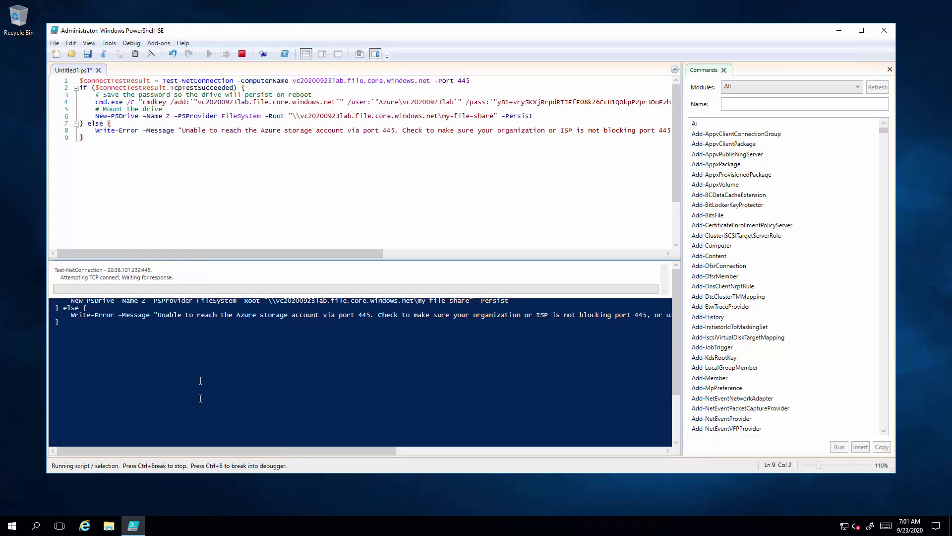
pyautogui.hotkey('ctrl', '+')
pyautogui.hotkey('ctrl', '+')
pyautogui.hotkey('ctrl', '+')
pyautogui.hotkey('ctrl', '+')
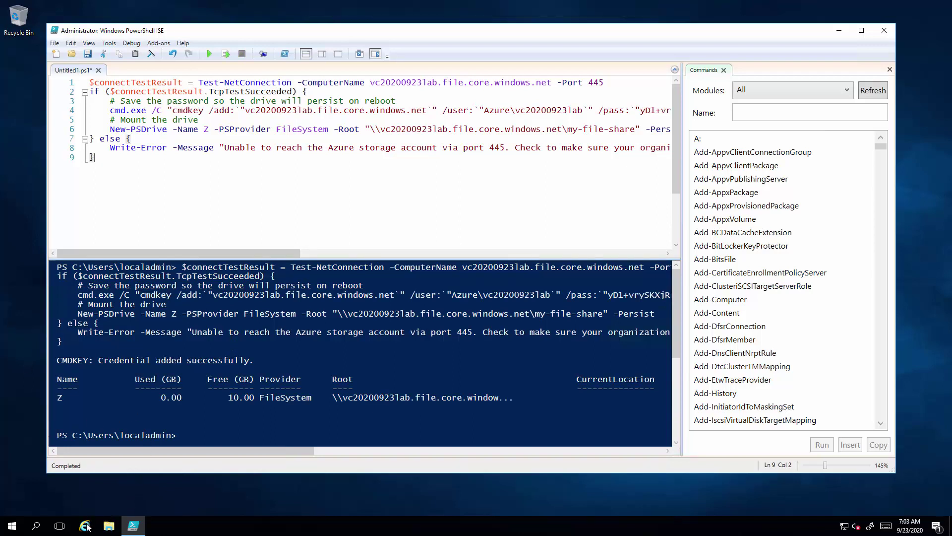
# Step: Open File Explorer on myVmPublic and return to the Azure portal from the remote session
pyautogui.click(109, 528)
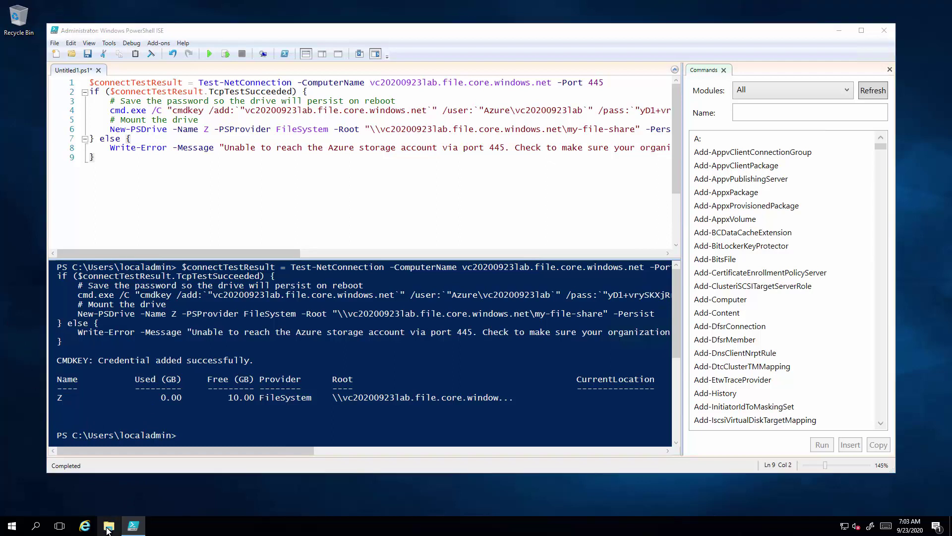
pyautogui.moveTo(533, 5)
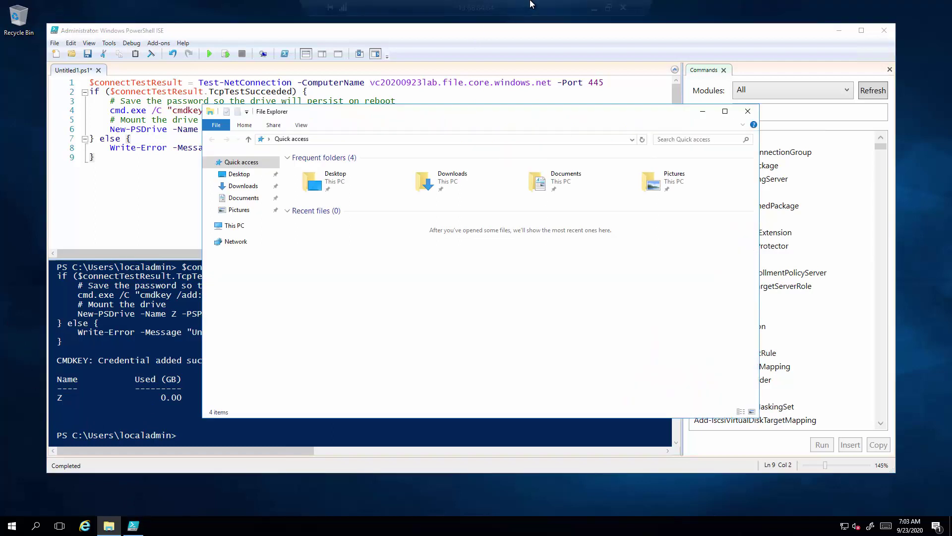
pyautogui.click(594, 8)
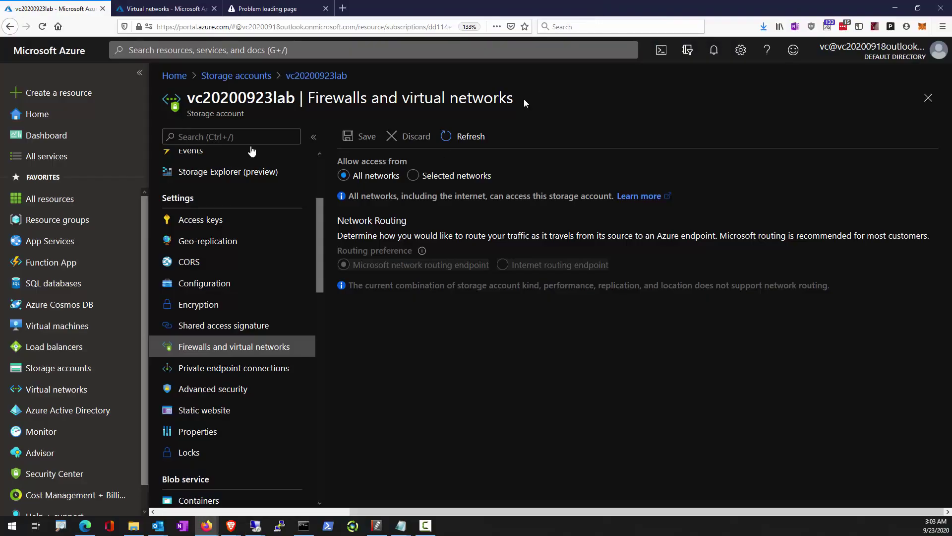
# Step: In the vc20200923lab storage account's firewalls and virtual networks settings, allow access from Selected networks
pyautogui.click(32, 378)
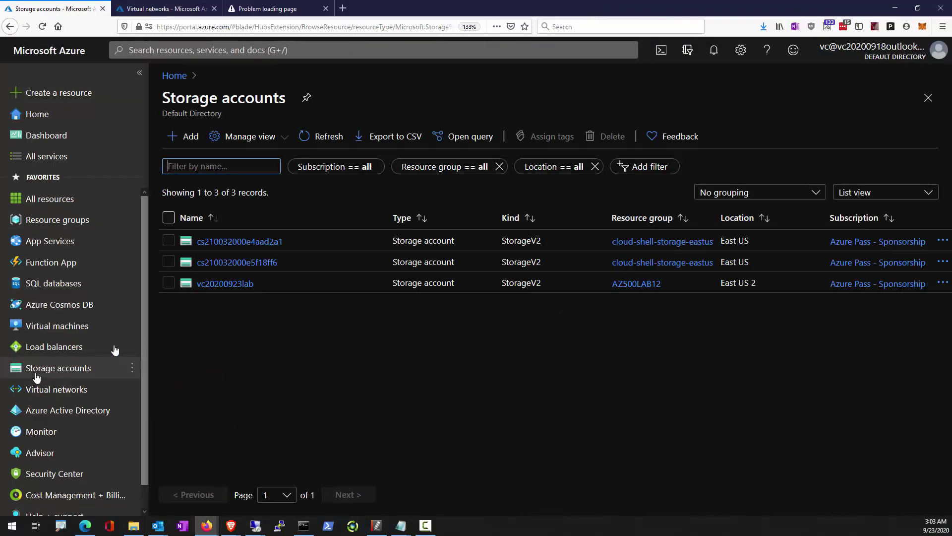
pyautogui.click(227, 284)
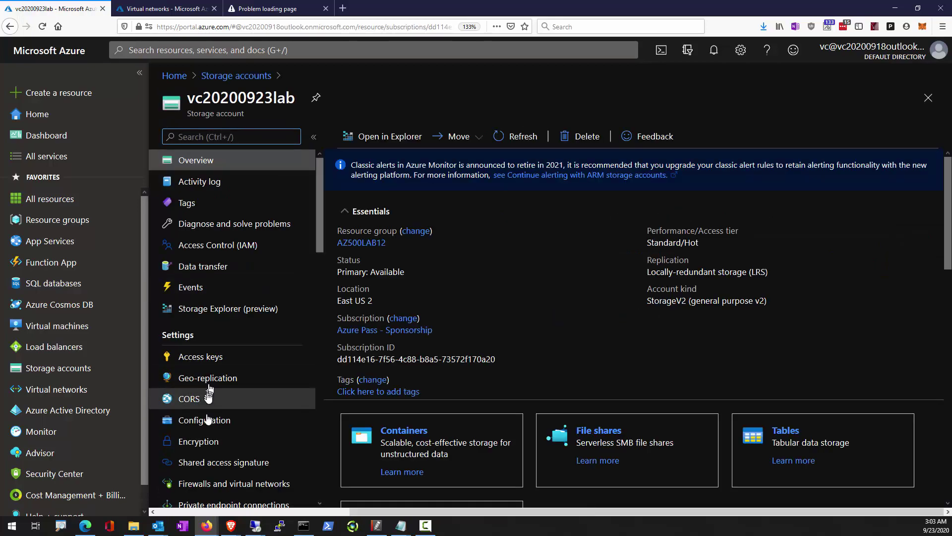
pyautogui.scroll(-3, 212, 460)
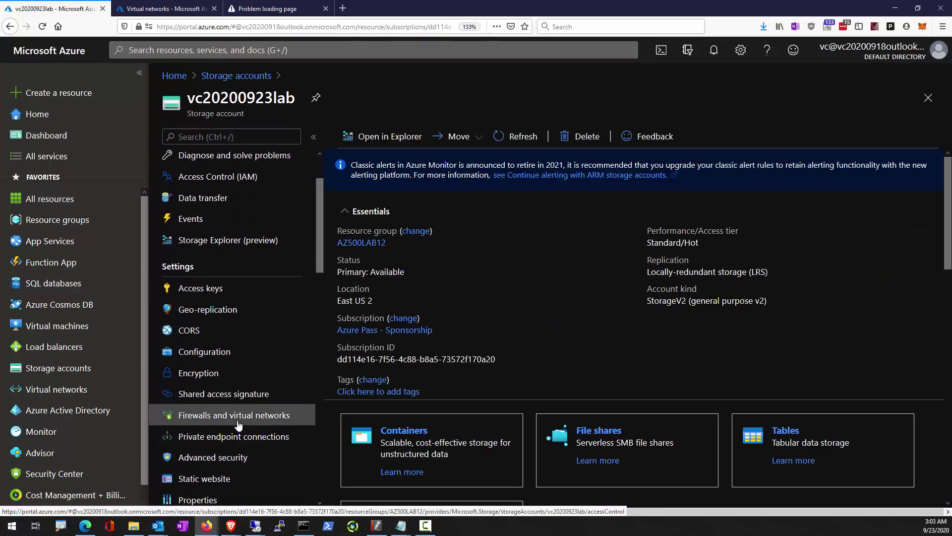
pyautogui.click(238, 425)
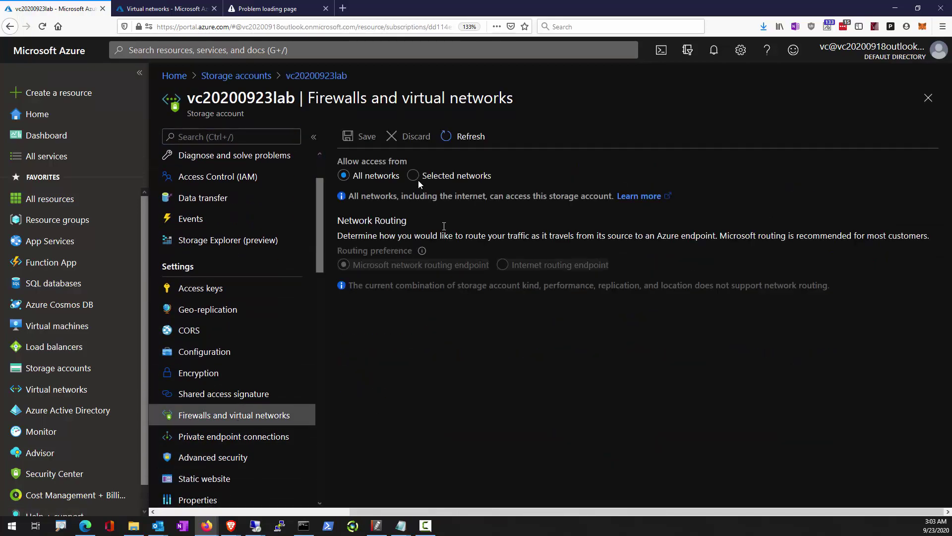
pyautogui.click(414, 176)
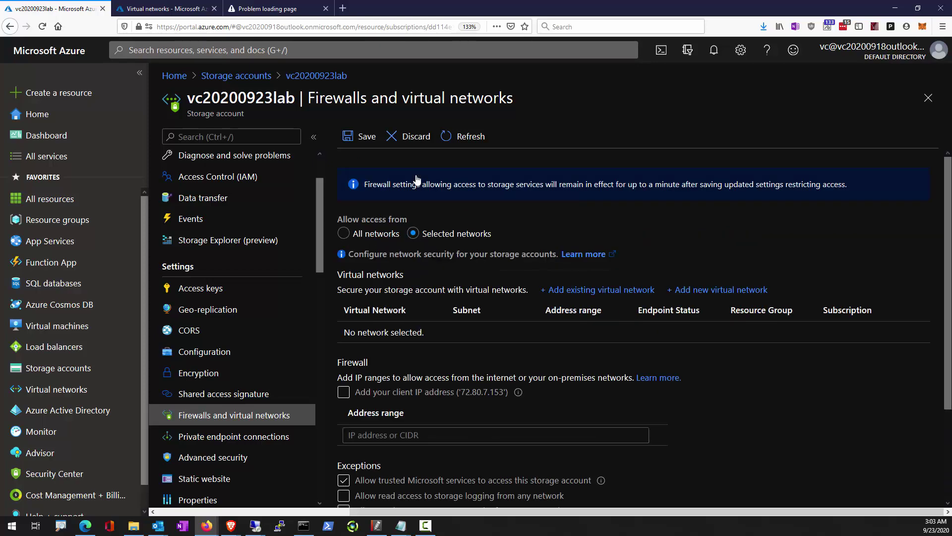
# Step: Add the Private subnet of the existing myVirtualNetwork to the vc20200923lab storage account's allowed networks and save the firewall settings
pyautogui.click(631, 292)
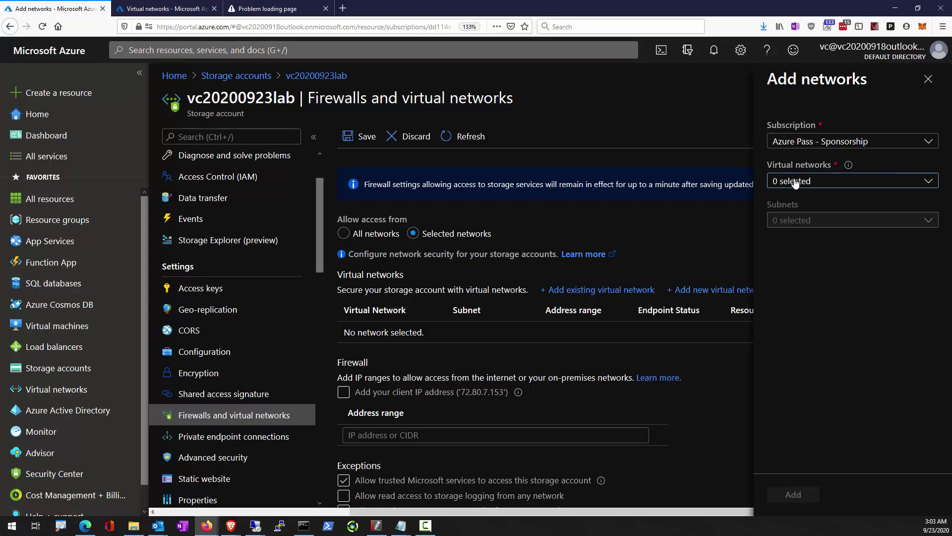
pyautogui.click(795, 181)
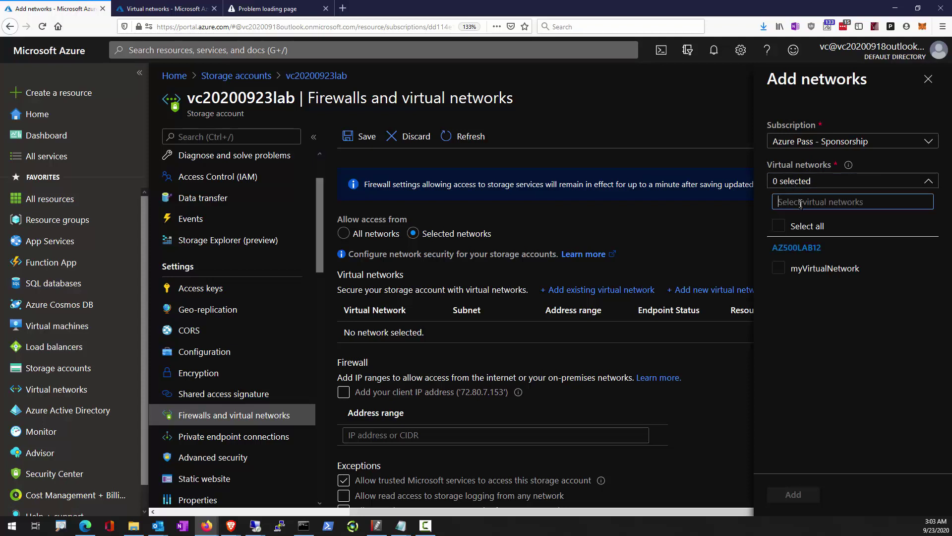
pyautogui.click(779, 269)
pyautogui.click(790, 413)
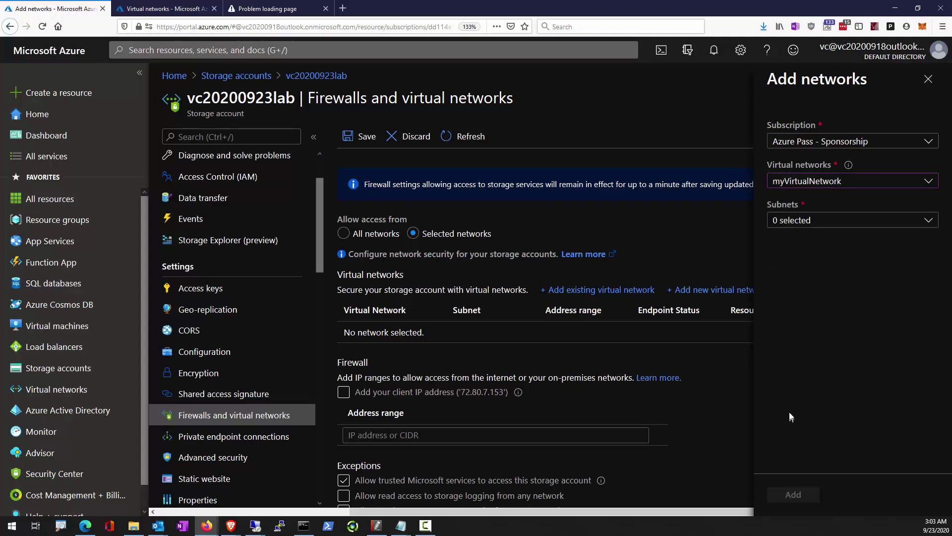
pyautogui.click(797, 228)
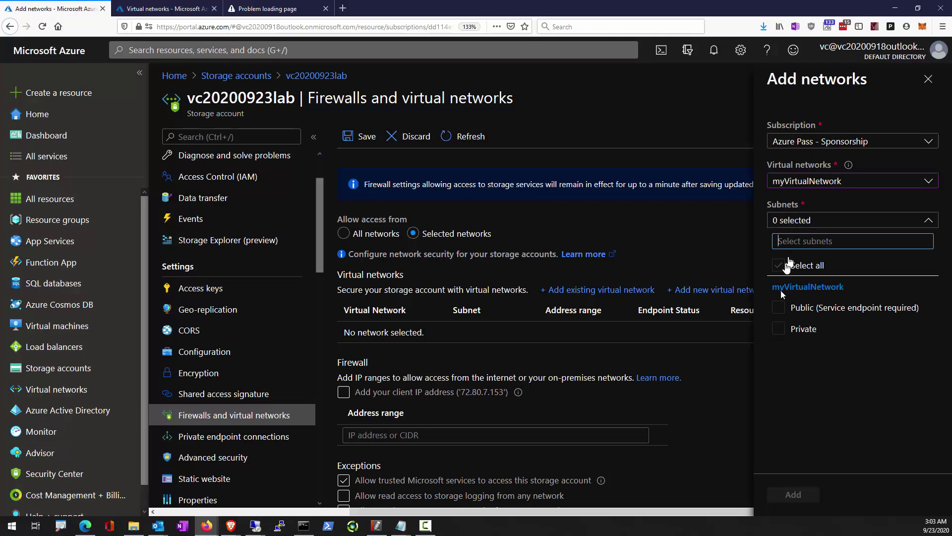
pyautogui.click(778, 329)
pyautogui.click(792, 493)
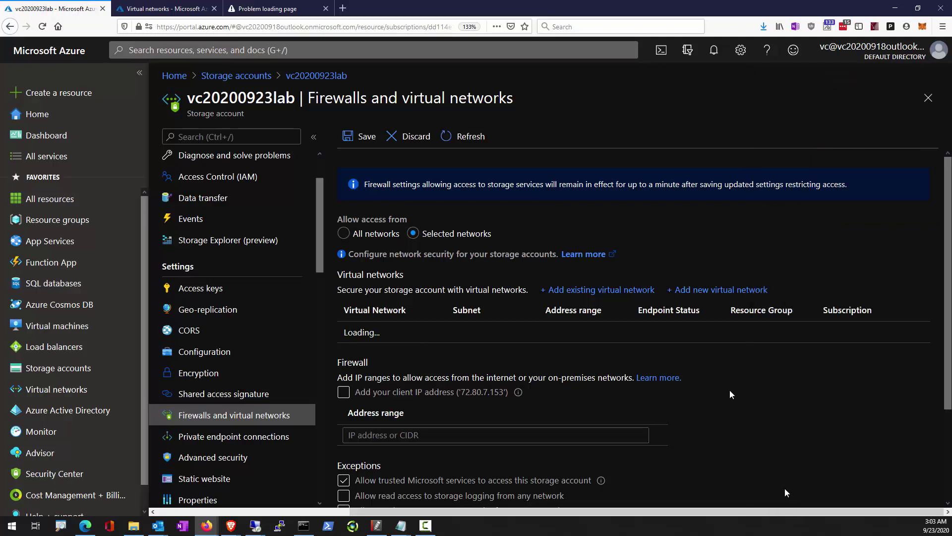
pyautogui.click(354, 145)
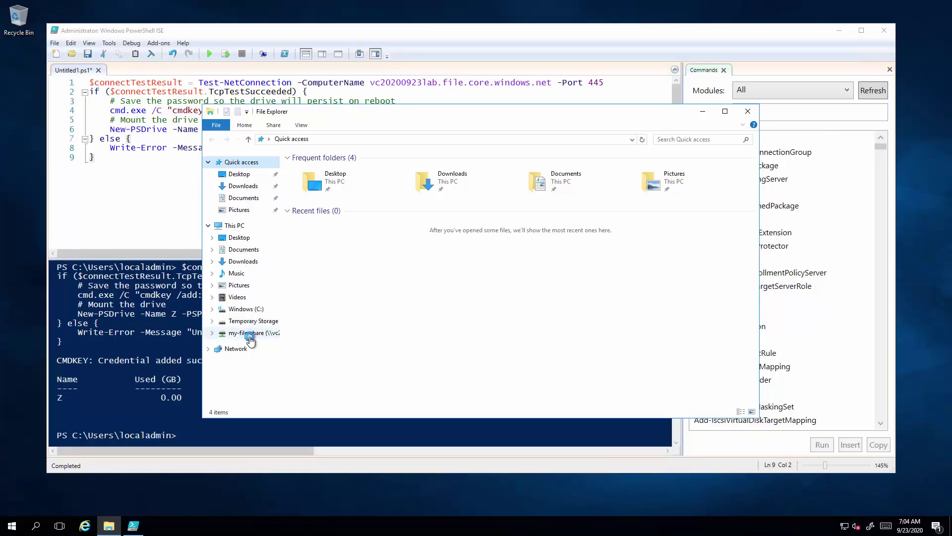
# Step: In the myVmPublic remote session, disconnect the mapped my-file-share network drive
pyautogui.rightClick(249, 335)
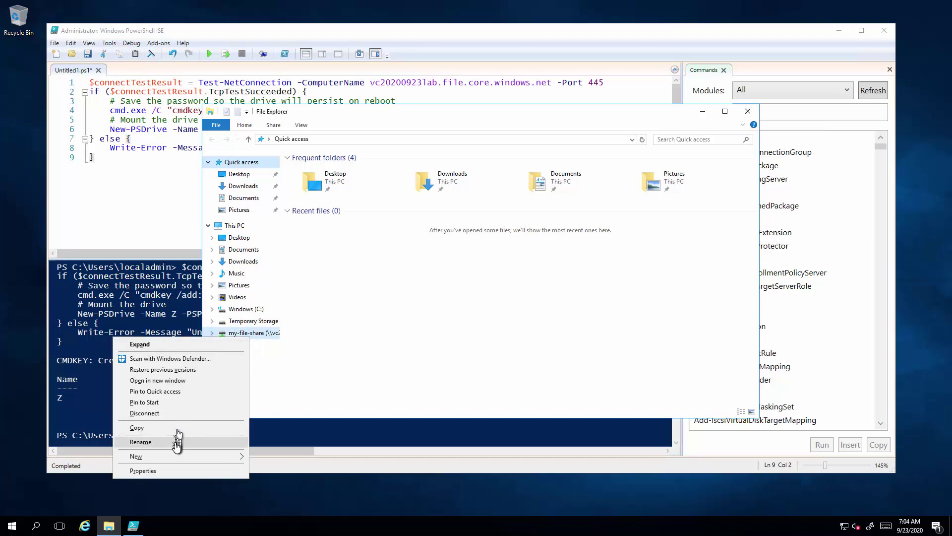
pyautogui.click(320, 331)
pyautogui.rightClick(254, 335)
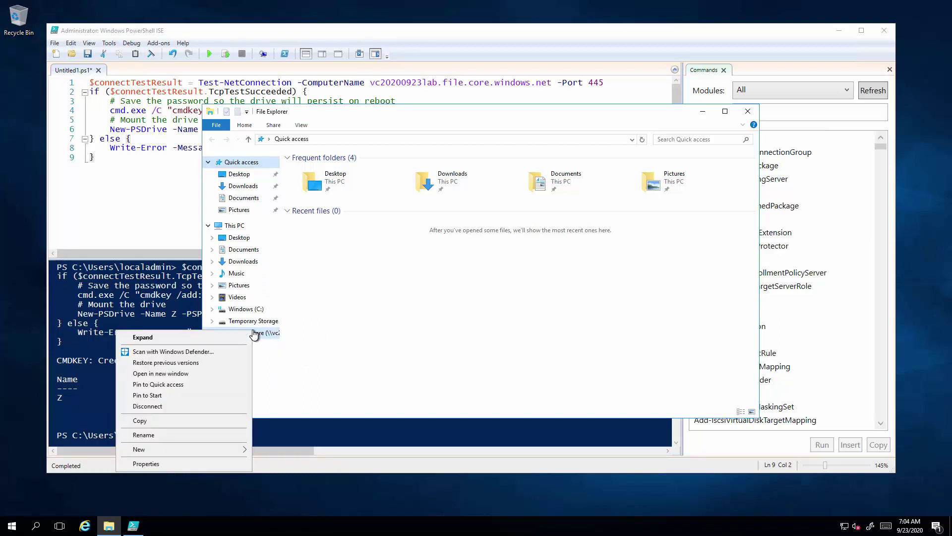
pyautogui.click(163, 406)
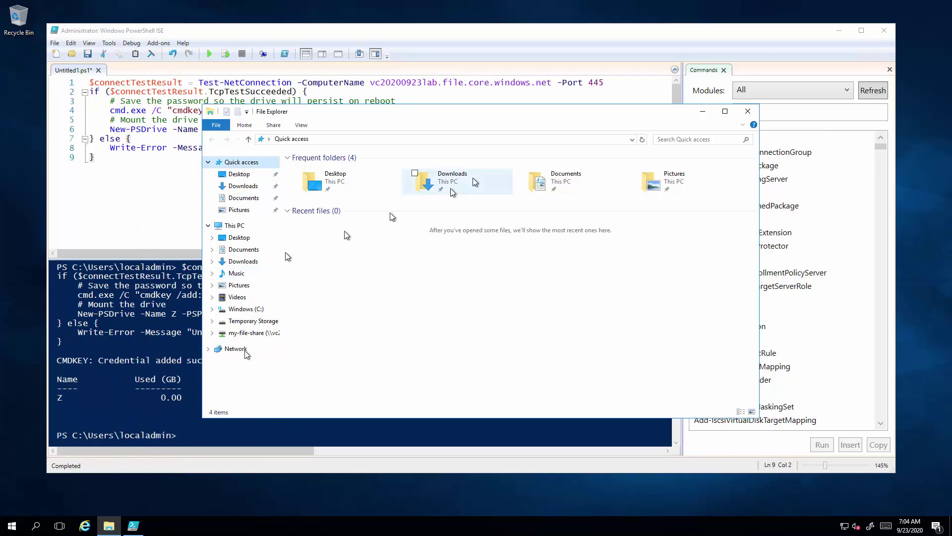
# Step: Run the file share mapping script again in PowerShell ISE on myVmPublic and return to the Azure portal
pyautogui.click(160, 367)
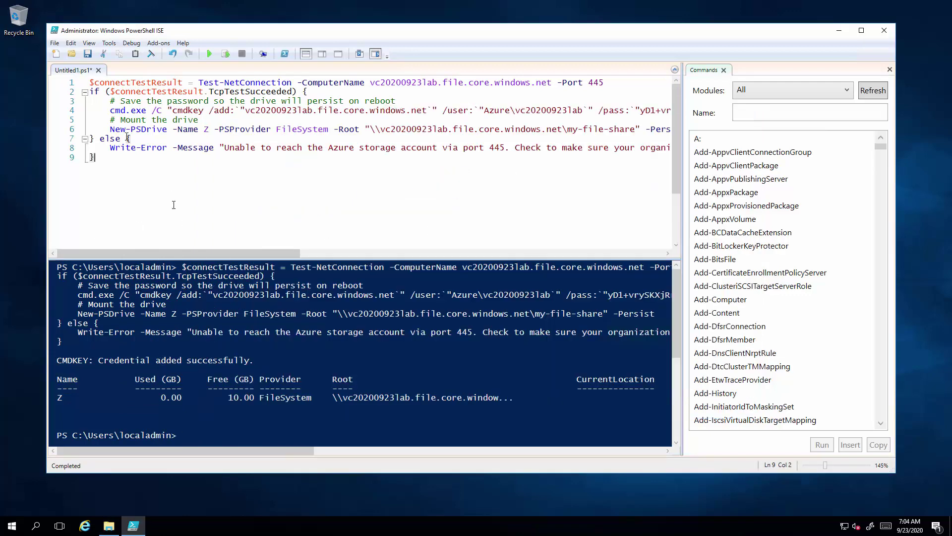
pyautogui.press('F5')
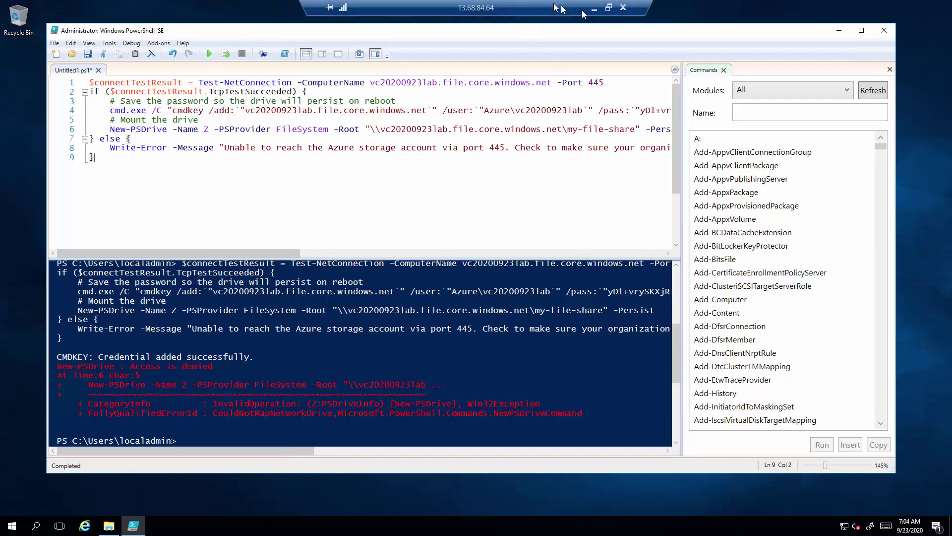
pyautogui.click(593, 11)
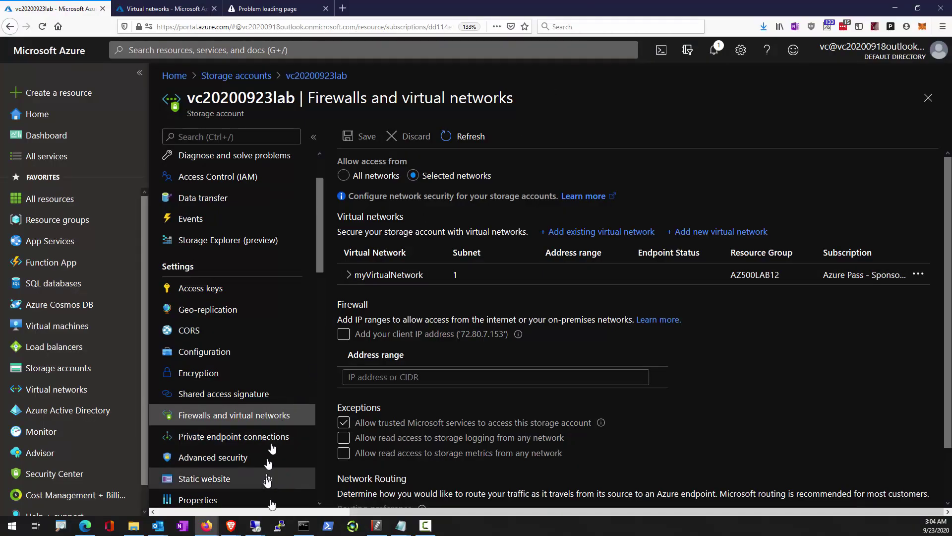
# Step: Switch to the myVmPrivate remote session and disconnect its mapped my-file-share network drive in File Explorer
pyautogui.click(260, 528)
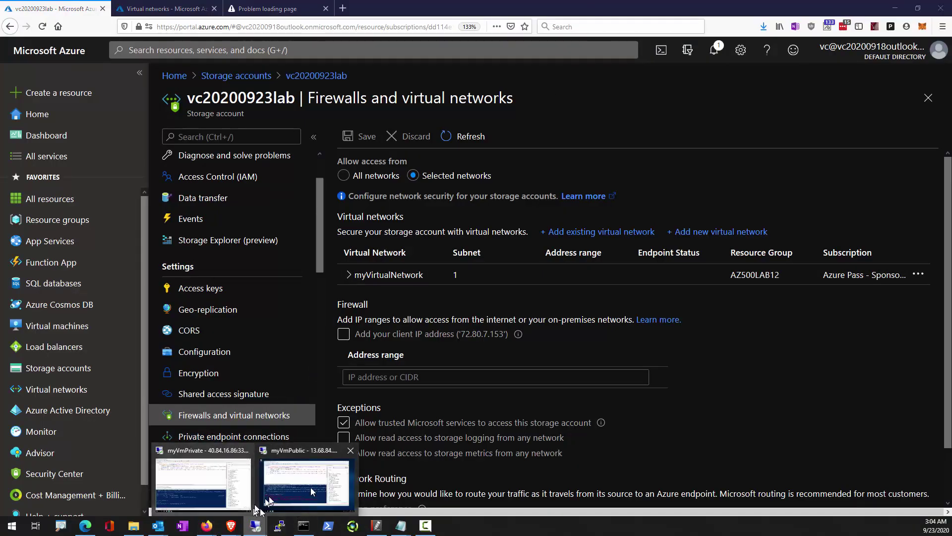
pyautogui.click(214, 486)
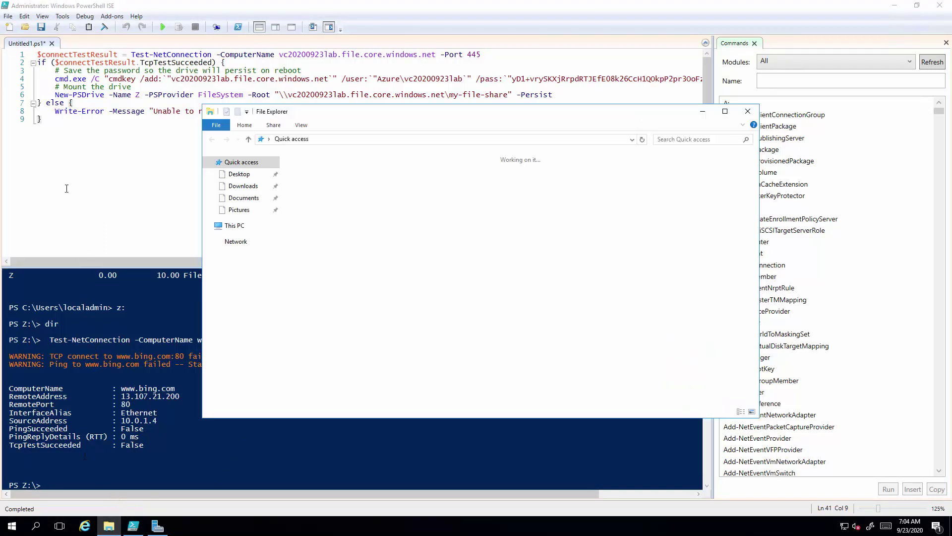
pyautogui.click(209, 226)
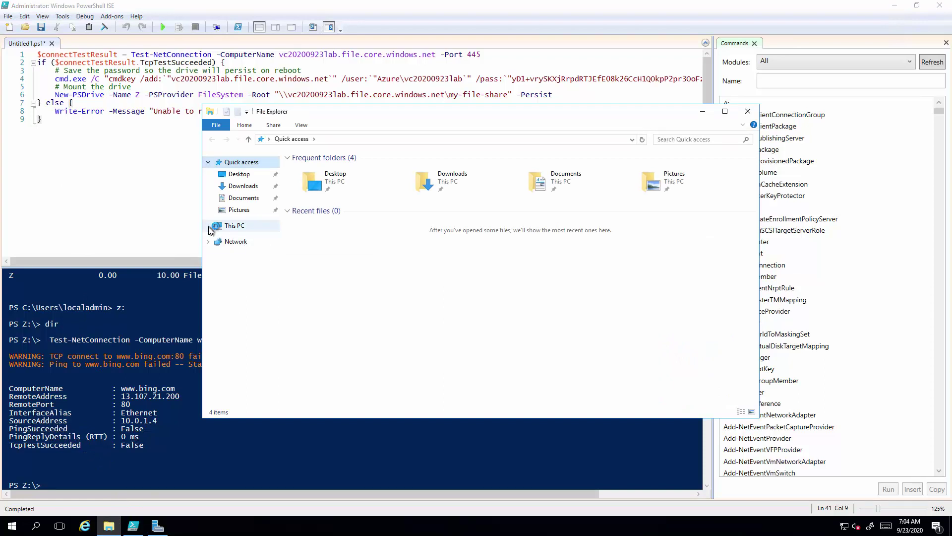
pyautogui.click(245, 335)
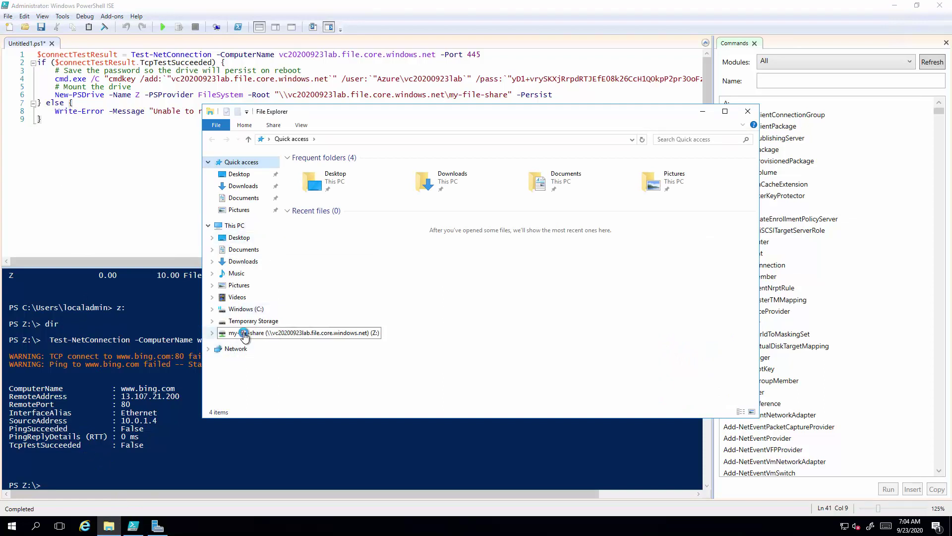
pyautogui.rightClick(245, 336)
pyautogui.click(163, 409)
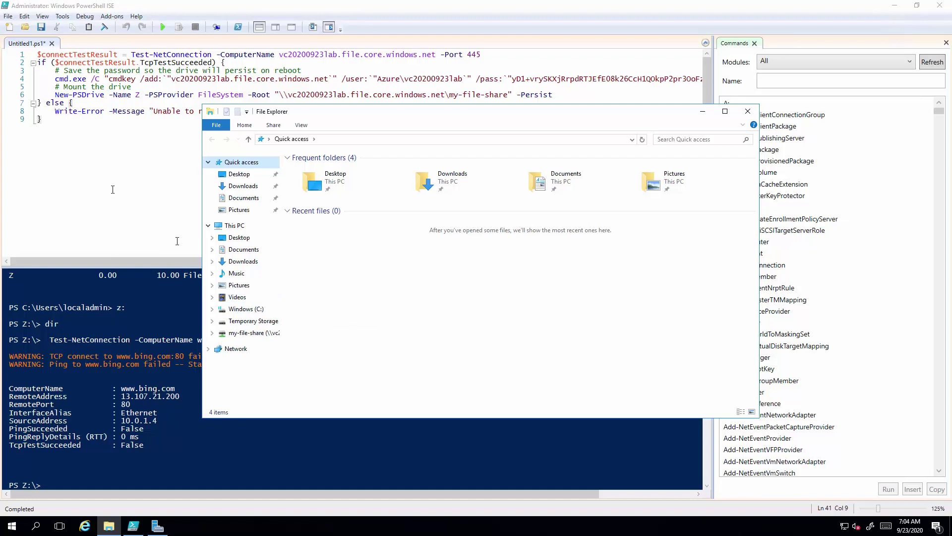
pyautogui.click(240, 227)
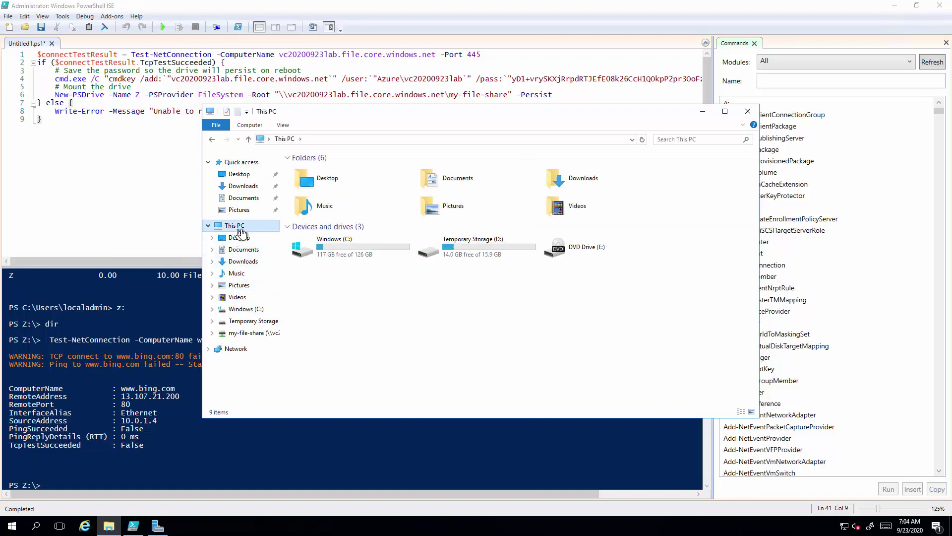
pyautogui.click(171, 168)
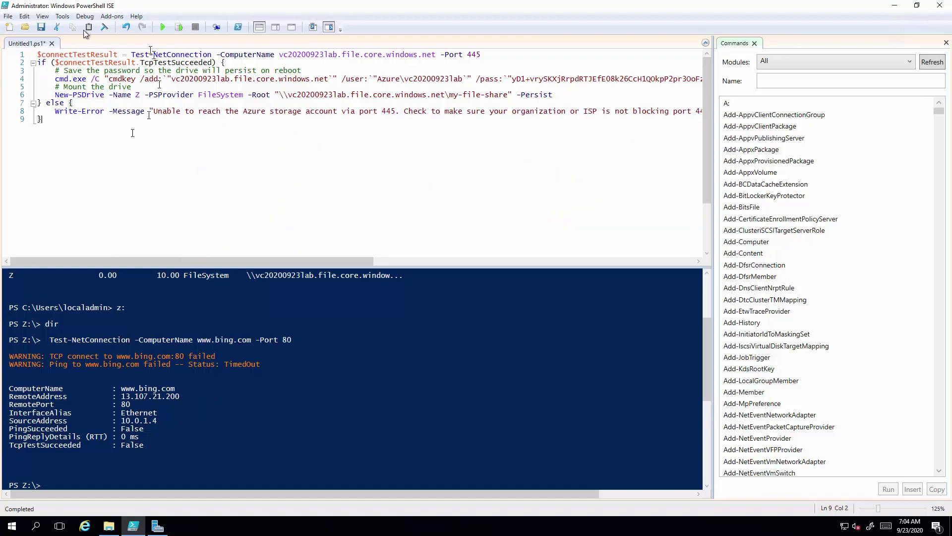
# Step: Retry the file share mapping script on myVmPrivate, then change its drive name to W and run it
pyautogui.click(161, 28)
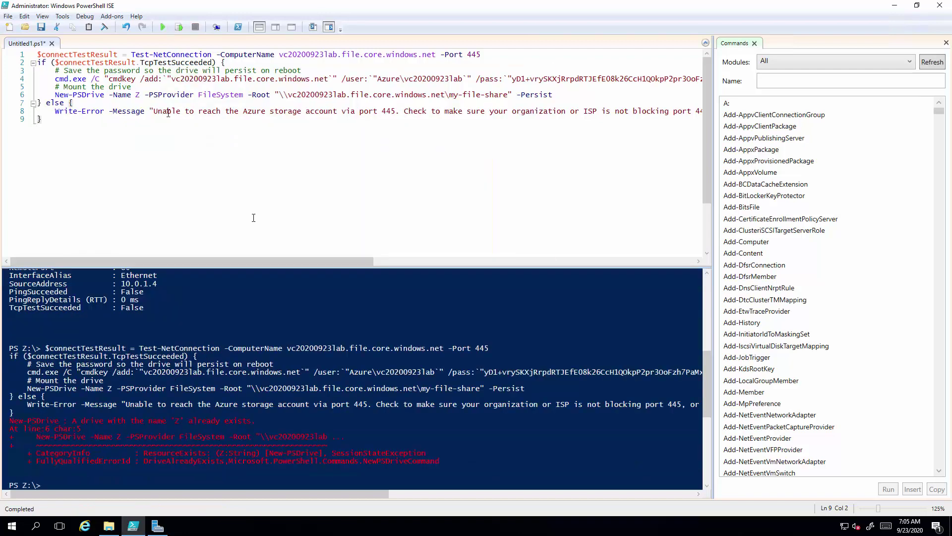
pyautogui.click(163, 27)
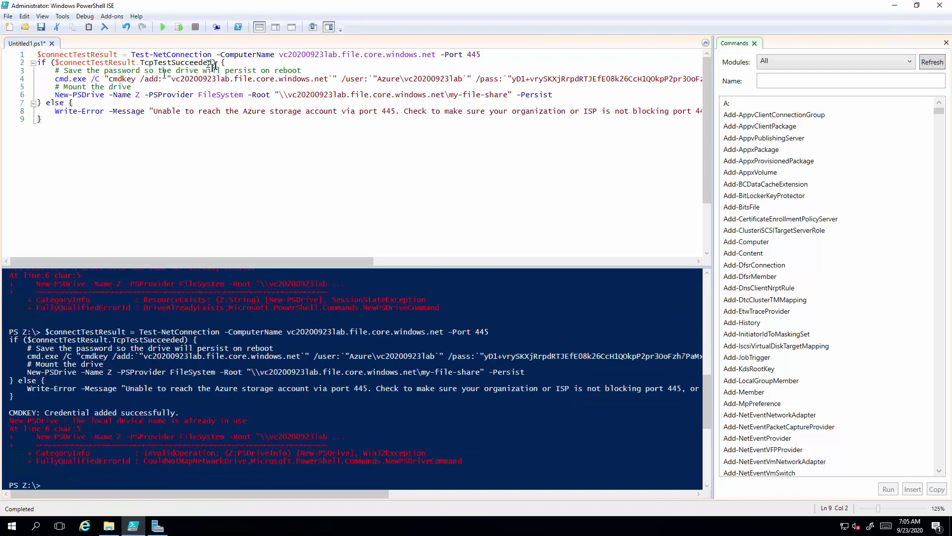
pyautogui.doubleClick(138, 94)
pyautogui.write('W')
pyautogui.click(165, 27)
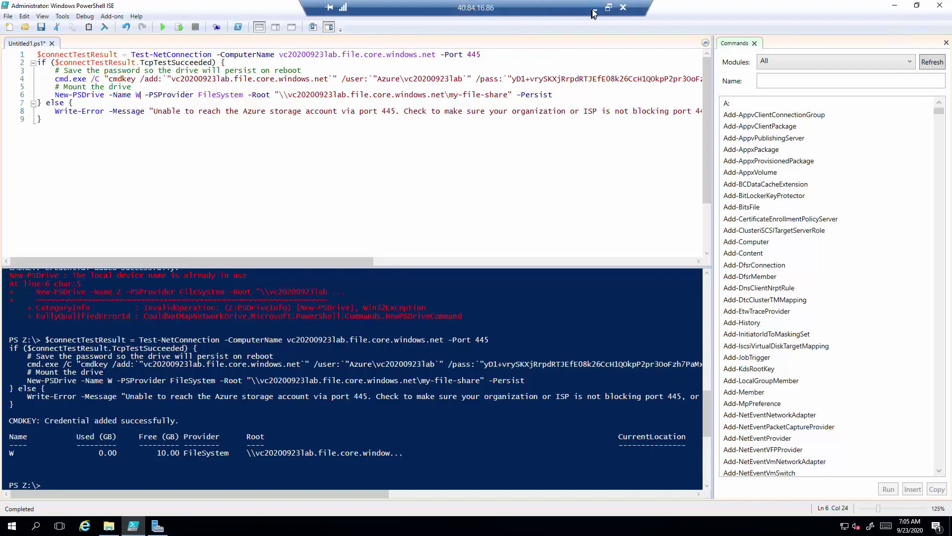
pyautogui.click(594, 15)
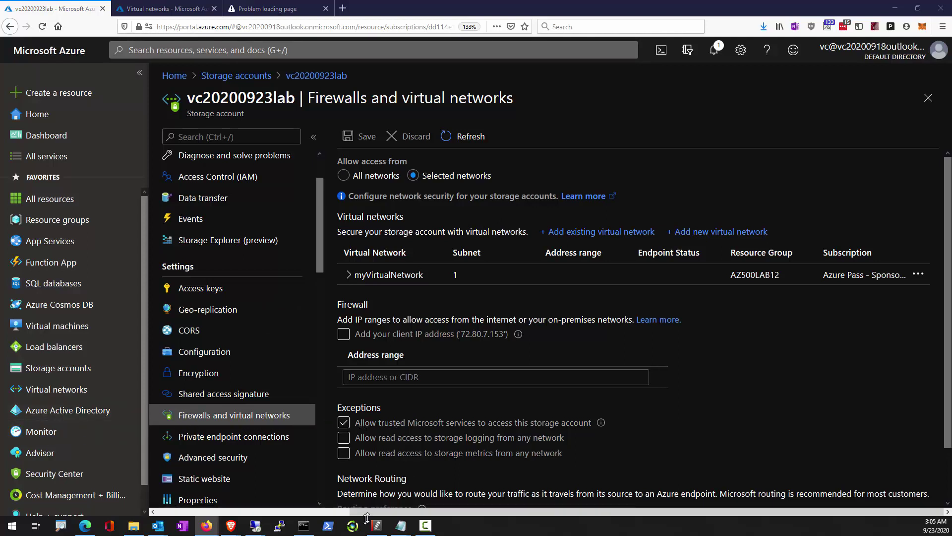
pyautogui.moveTo(255, 525)
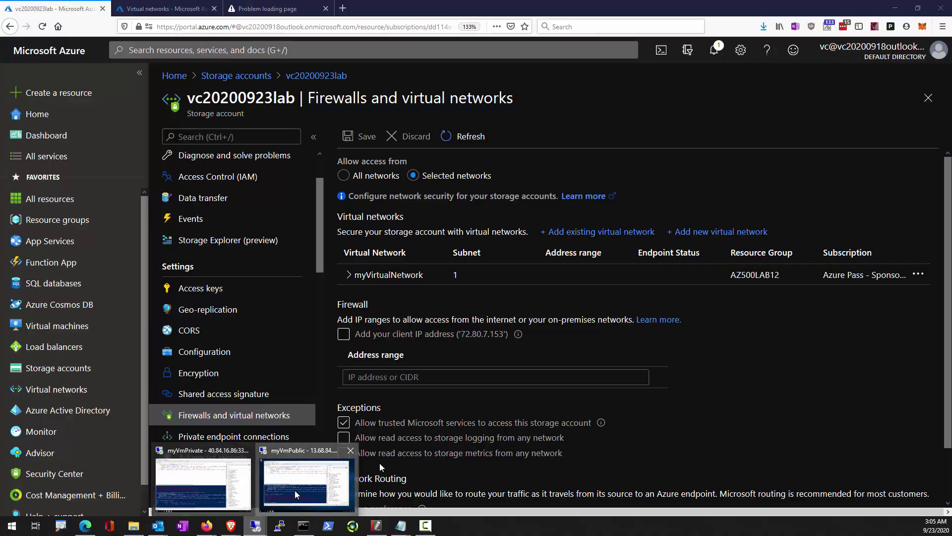
pyautogui.click(294, 491)
pyautogui.rightClick(236, 426)
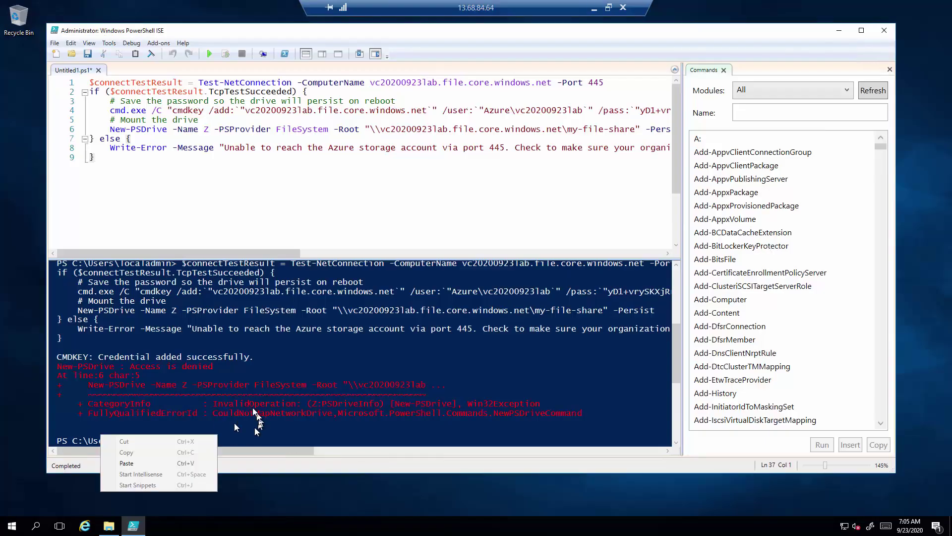
pyautogui.click(174, 463)
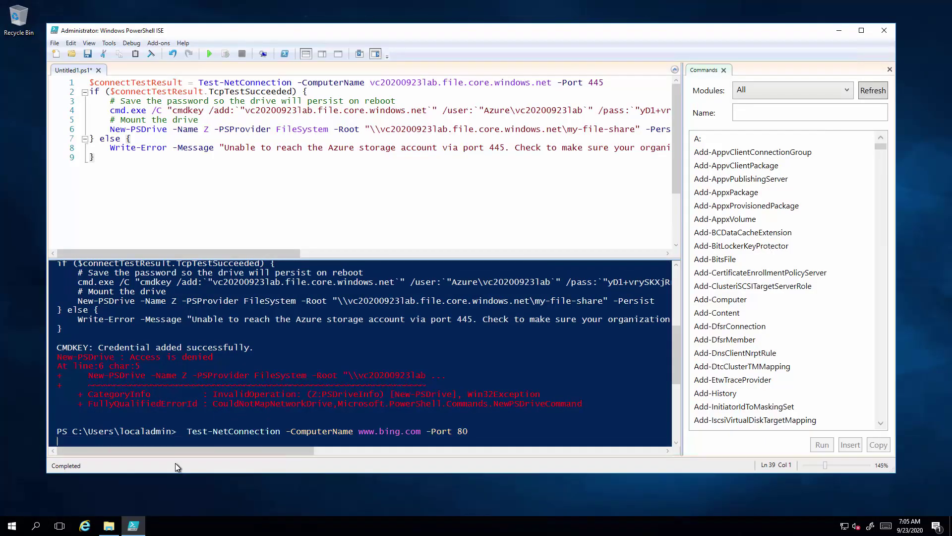
pyautogui.press('Return')
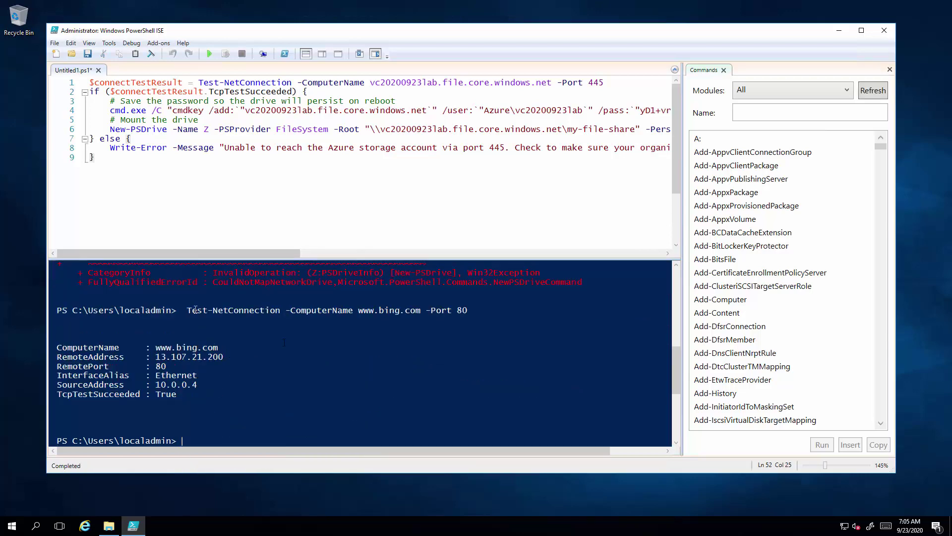
pyautogui.moveTo(179, 395); pyautogui.dragTo(55, 341)
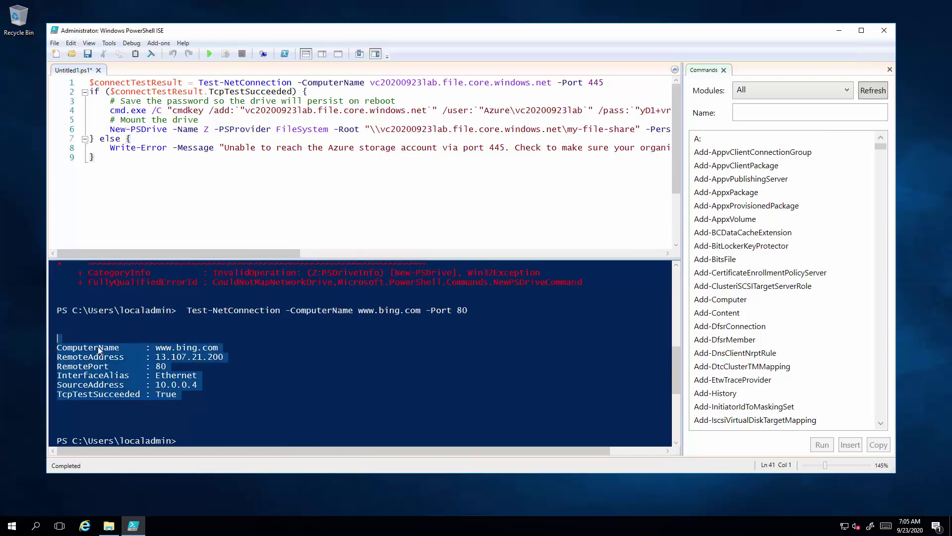
pyautogui.click(170, 348)
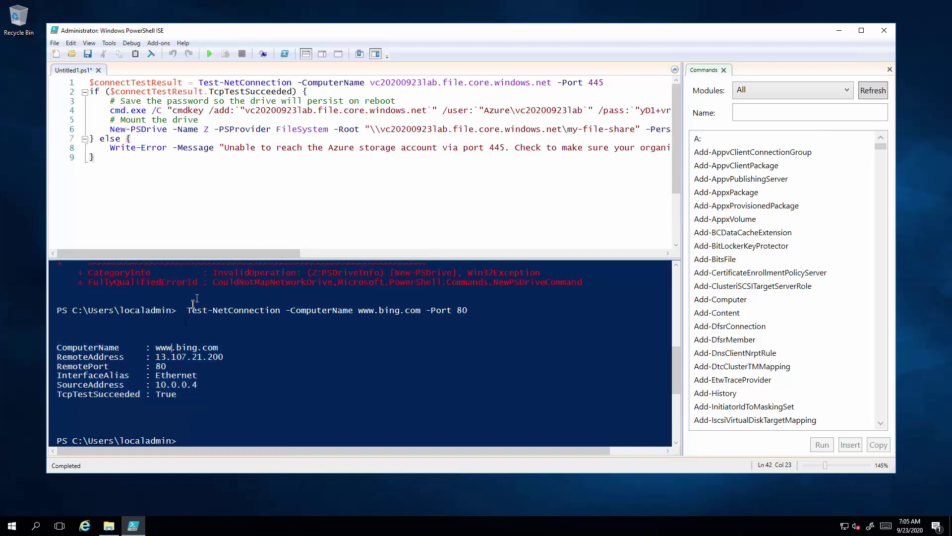